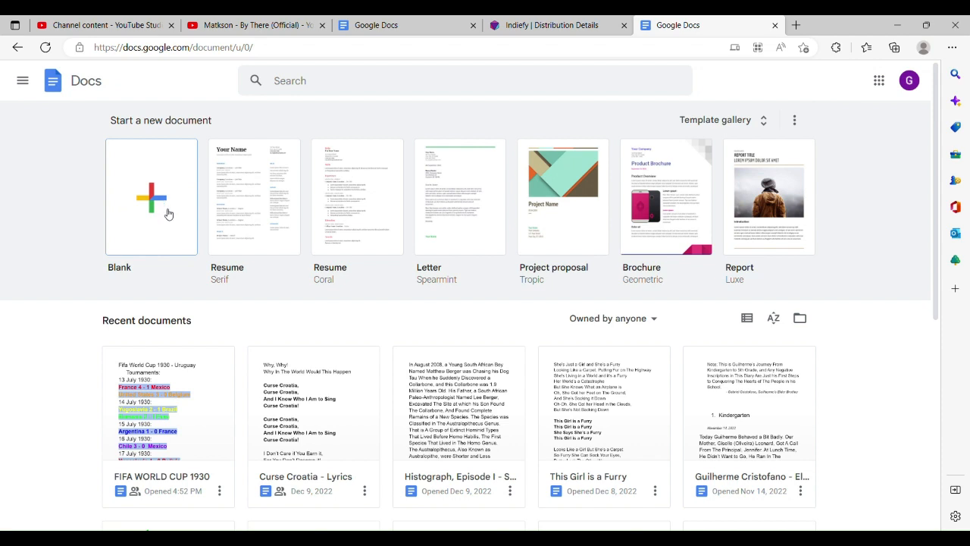
Create a new blank document and select its 'Untitled document' title
left_click(167, 209)
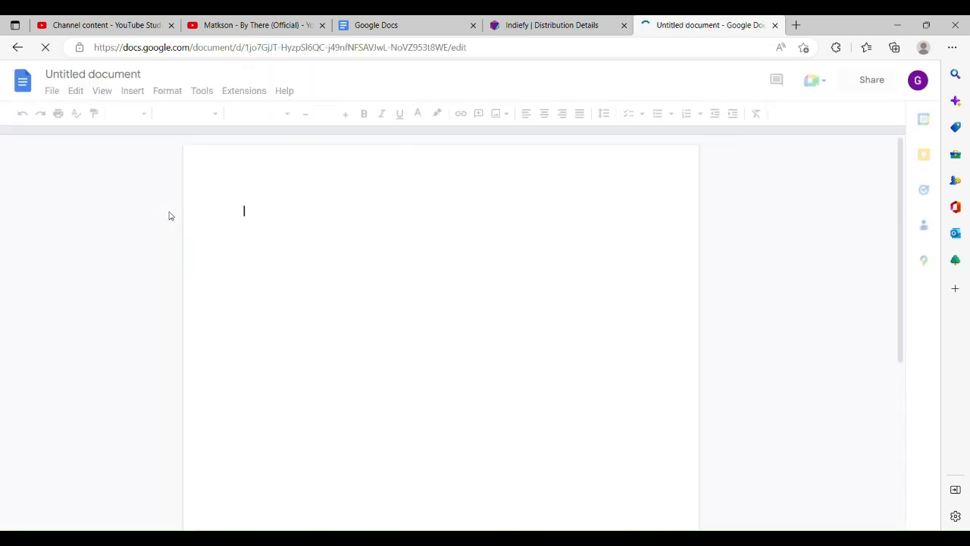
left_click(143, 77)
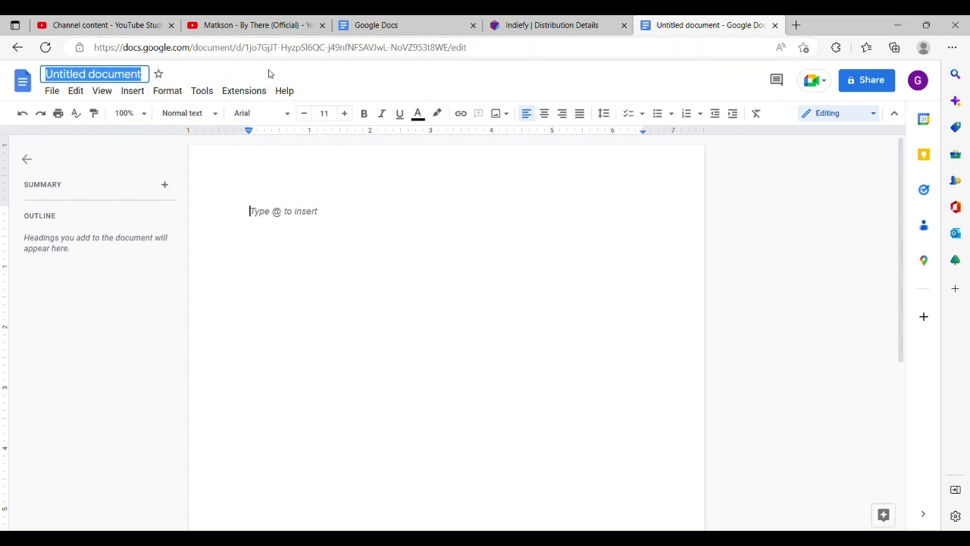
Replace the title with 'Temporary Doc (Tutorial)', correcting typos along the way
key("BackSpace")
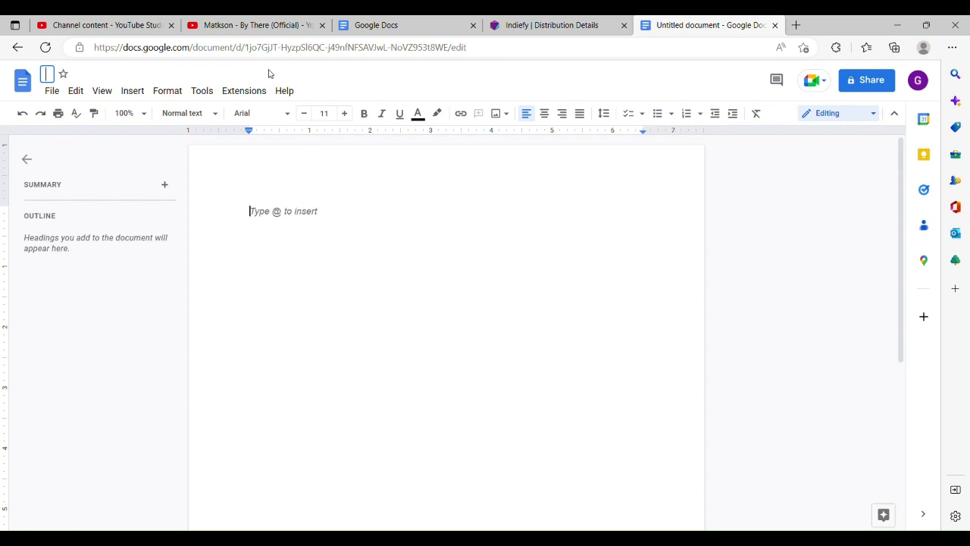
type("Temporary ")
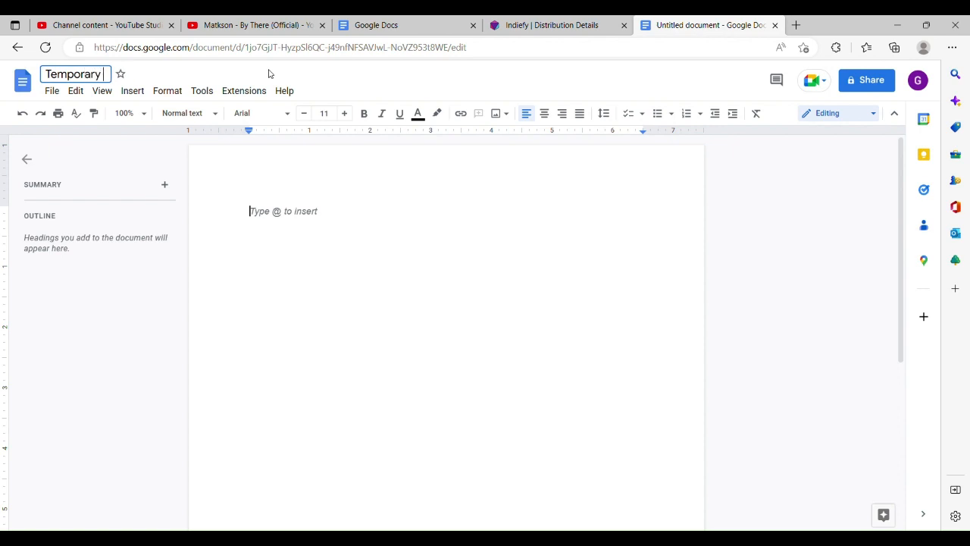
type("Dio")
key("BackSpace")
type("ioc")
key("BackSpace")
key("BackSpace")
key("BackSpace")
type("oc (Tutoru")
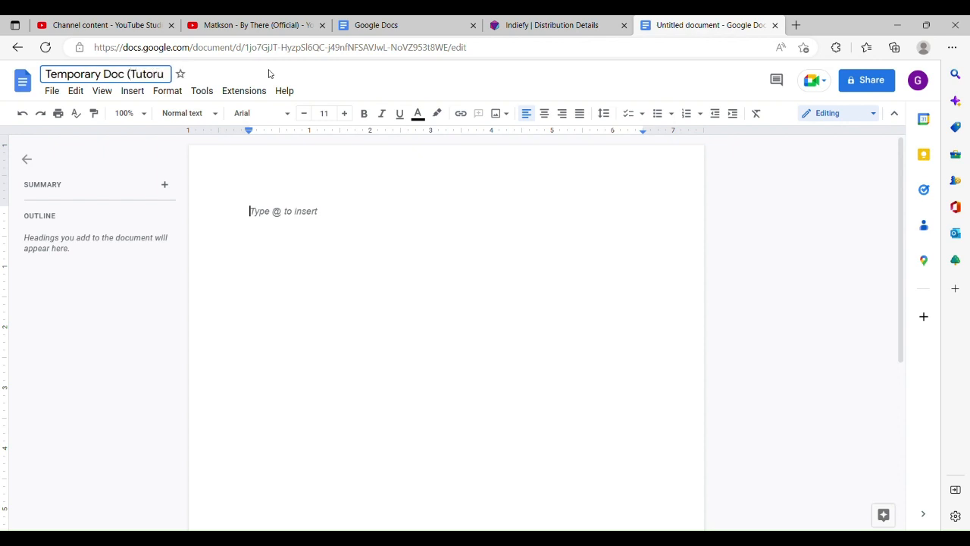
key("BackSpace")
type("ial)")
key("Return")
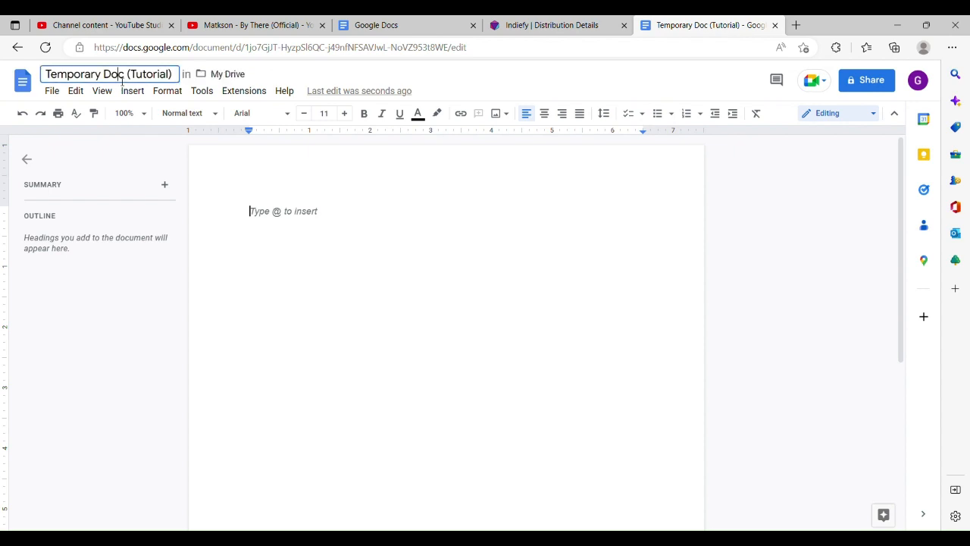
Type the author's full name as the first line and select it
left_click(286, 90)
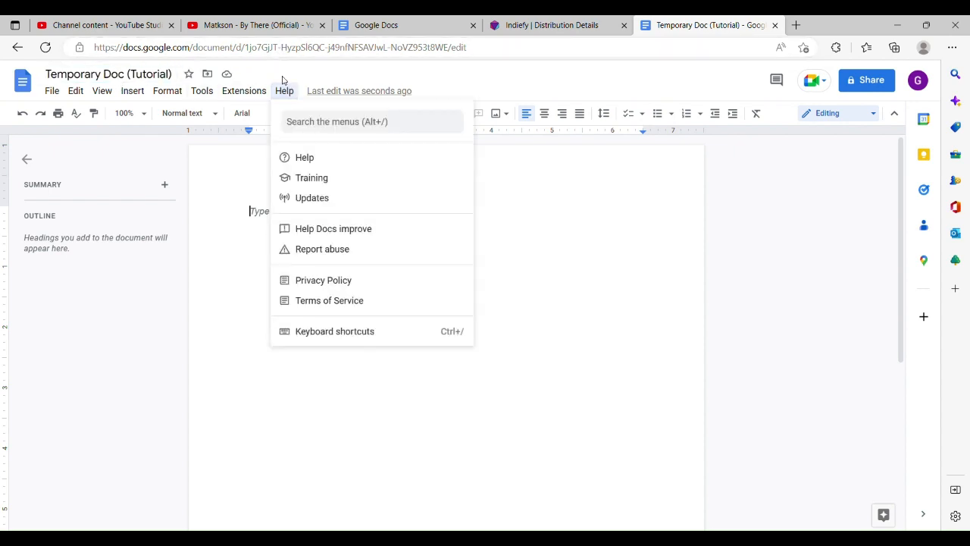
left_click(281, 80)
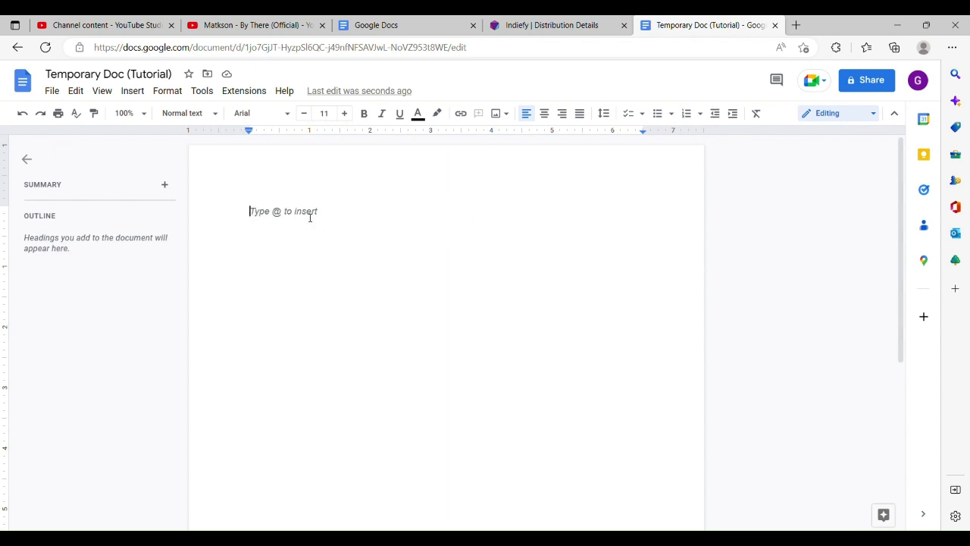
type("Gab")
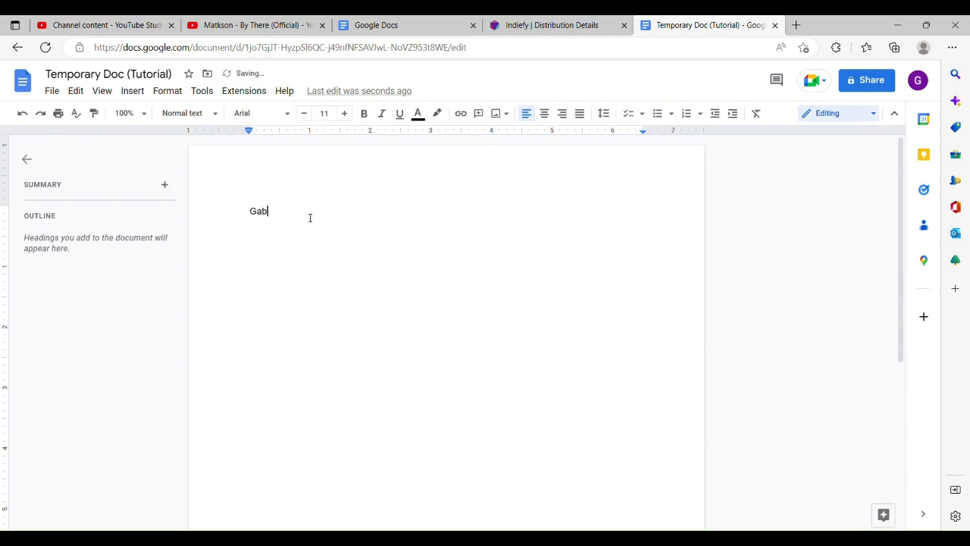
type("riel Cristofano")
left_click_drag(246, 211, 365, 223)
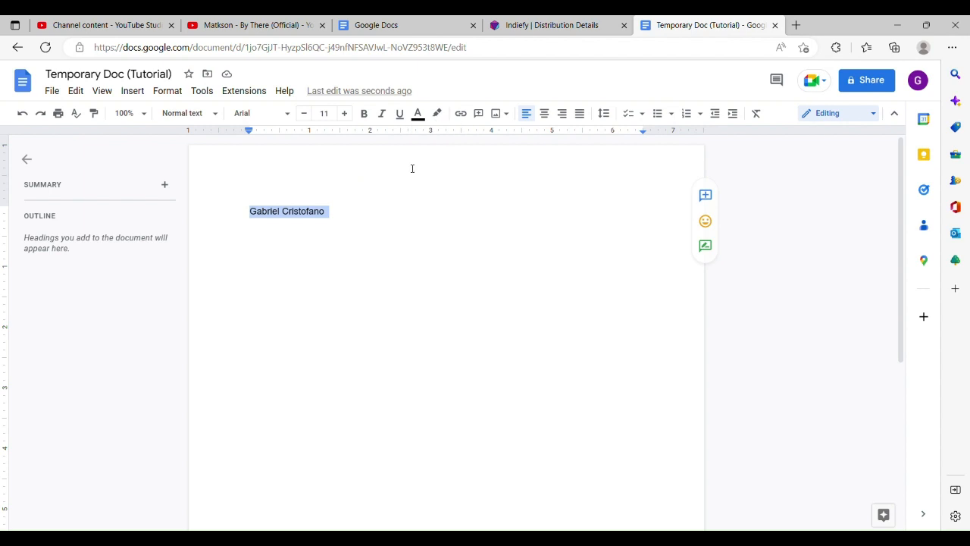
Make the selected name bold and italic
left_click(366, 114)
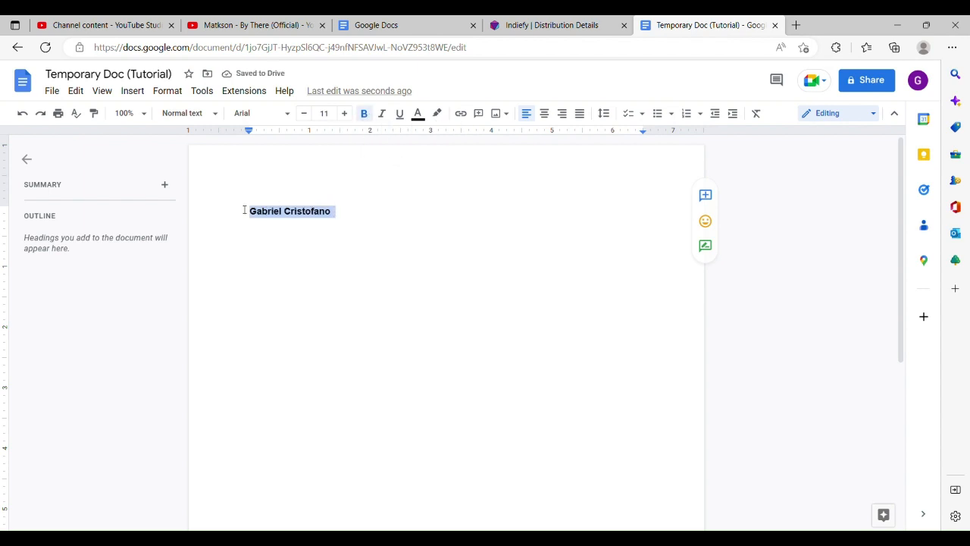
left_click(339, 214)
left_click_drag(341, 214, 240, 221)
left_click(384, 115)
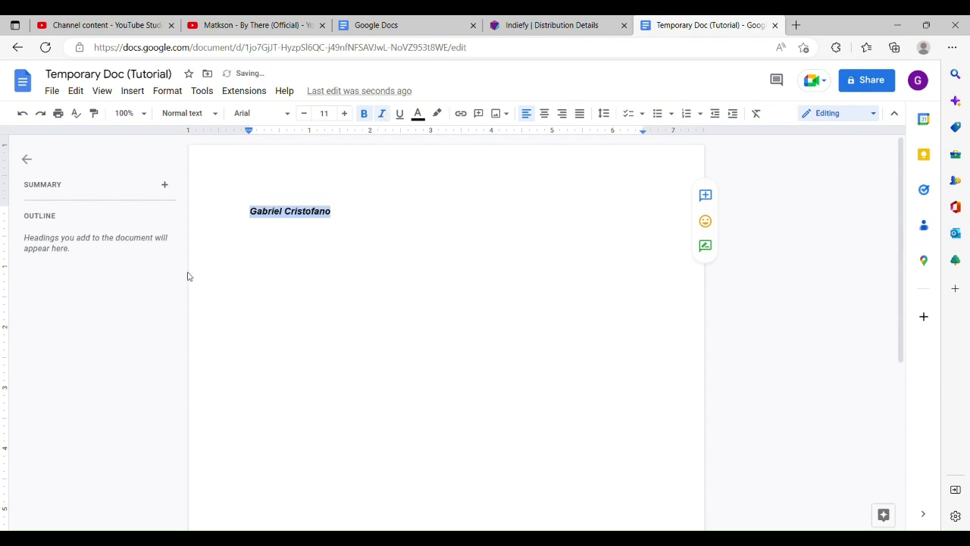
Remove the accidental header, dismiss the watermarks notice, and underline the name
left_click(355, 209)
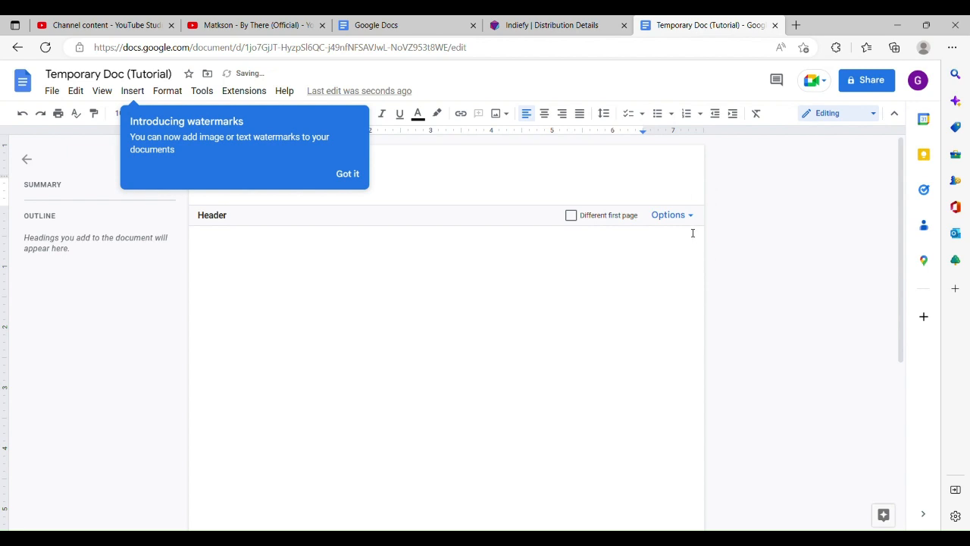
left_click(688, 218)
left_click(686, 276)
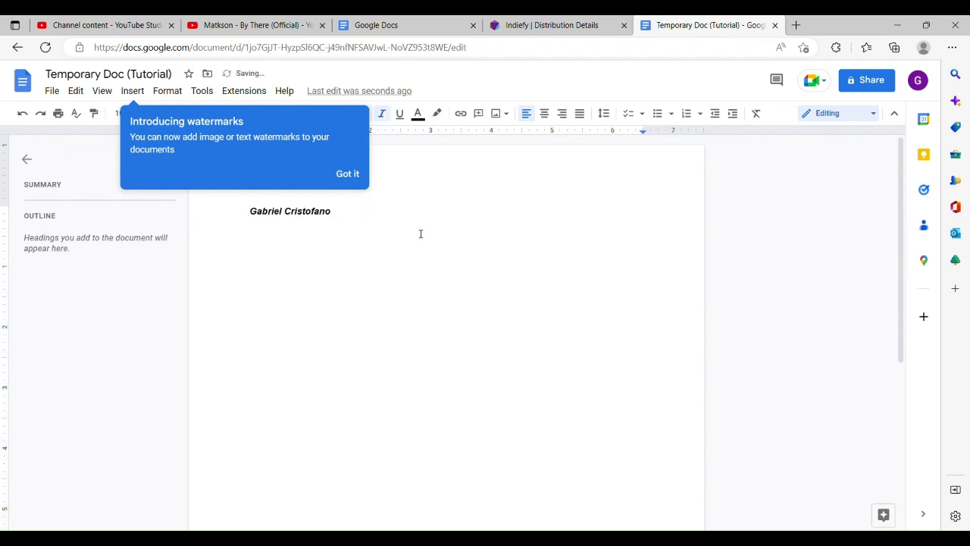
left_click(349, 173)
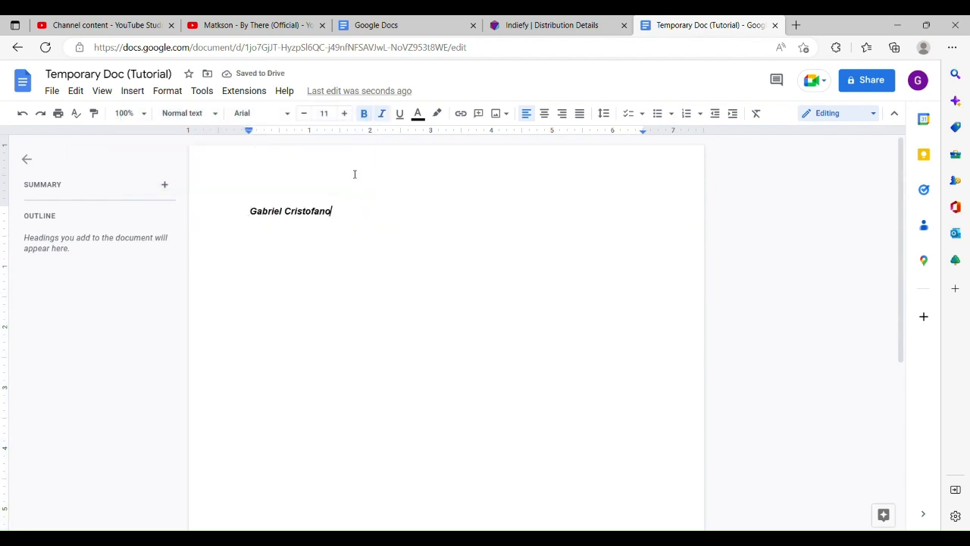
left_click_drag(332, 211, 255, 216)
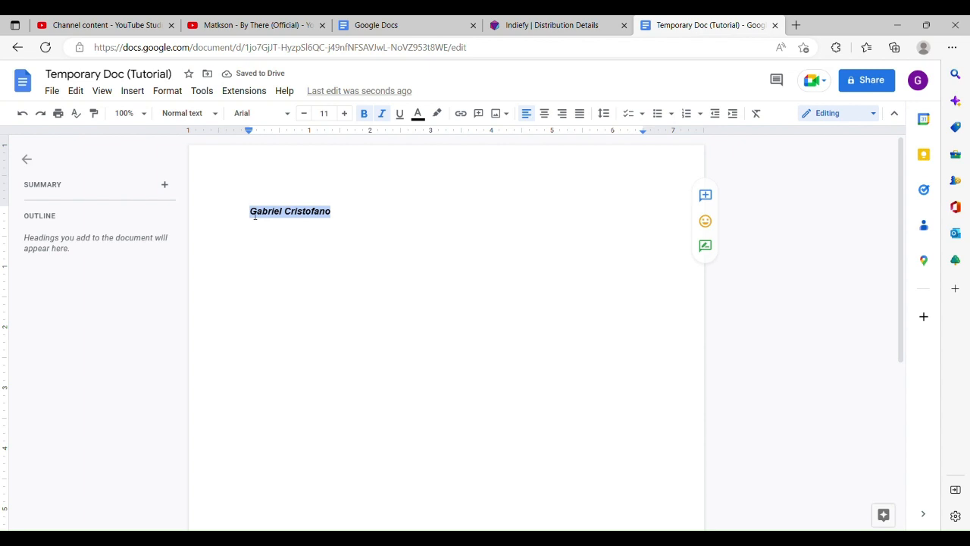
left_click(399, 113)
left_click(422, 116)
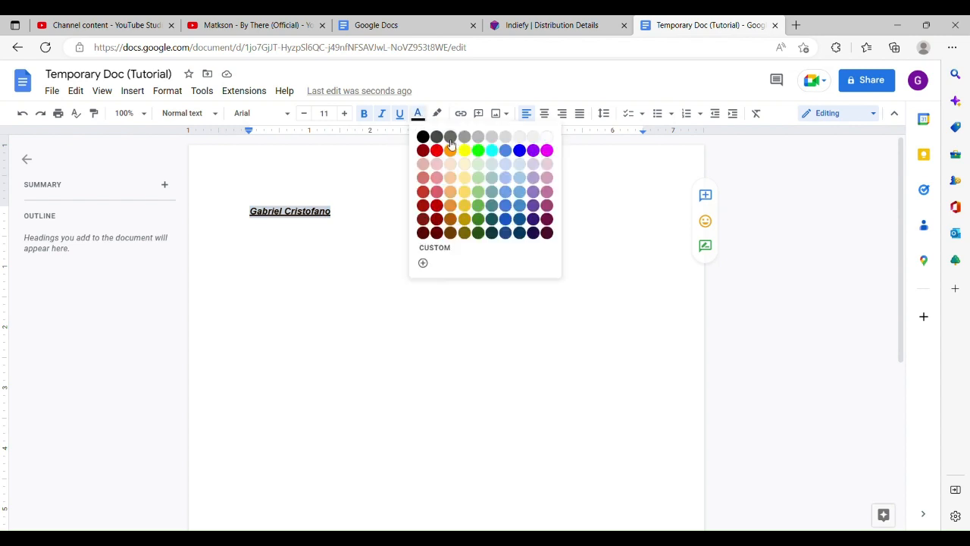
Colour the name purple and remove the accidentally opened header
left_click(533, 153)
double_click(460, 210)
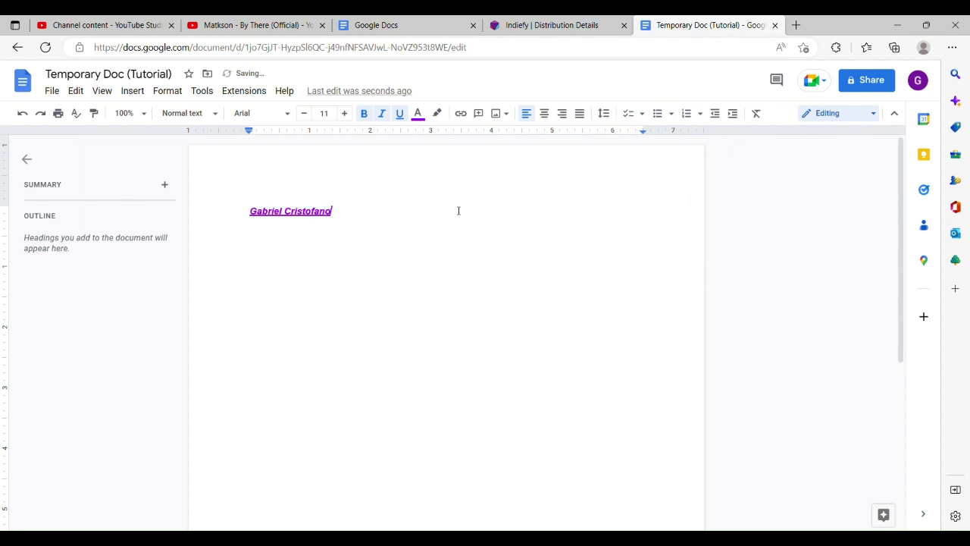
left_click(669, 215)
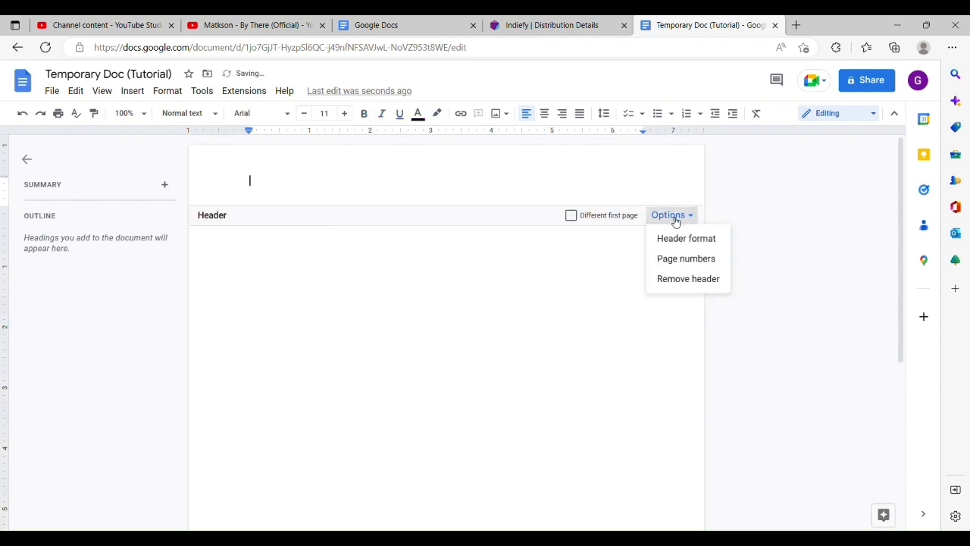
left_click(682, 279)
left_click_drag(685, 285, 197, 324)
left_click(195, 322)
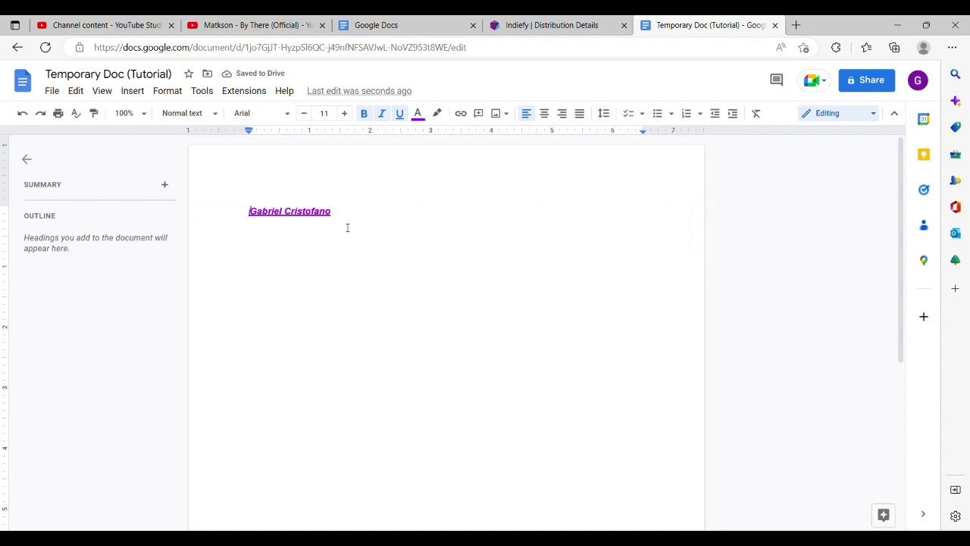
left_click_drag(332, 215, 250, 212)
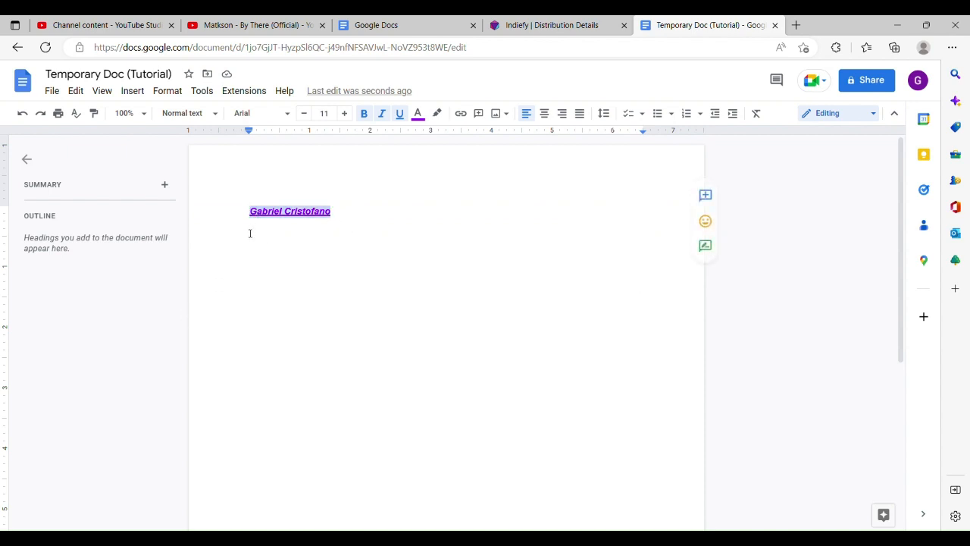
left_click(247, 239)
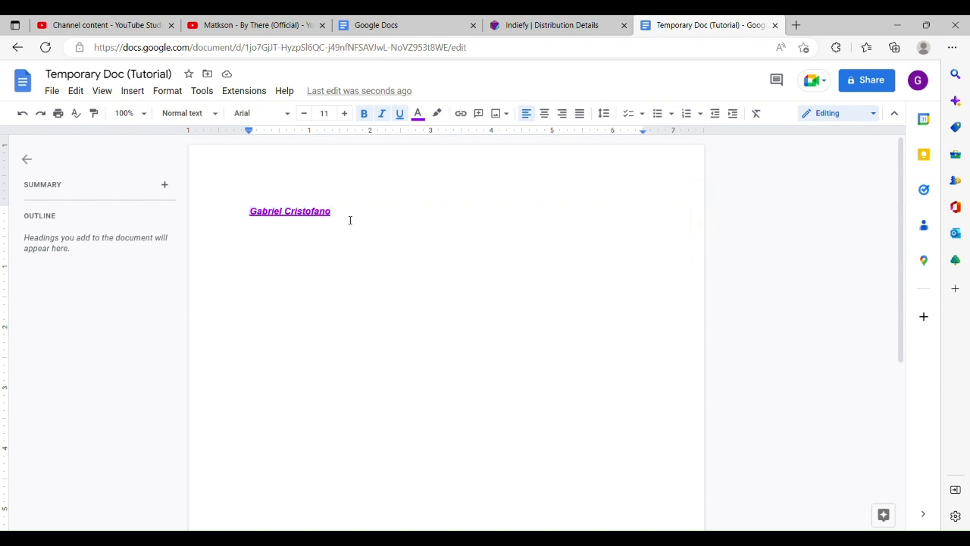
Set the text colour after the name back to black, then reselect the name
left_click(349, 220)
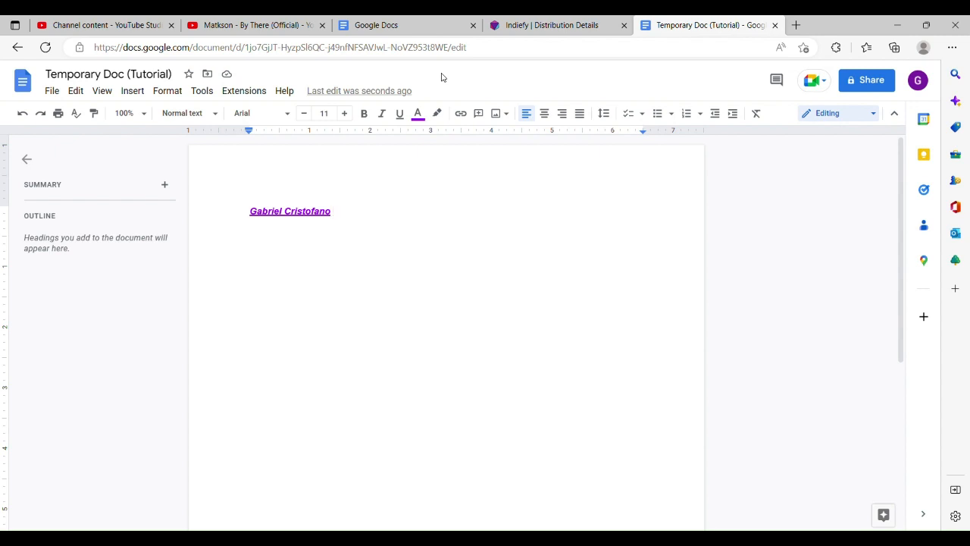
left_click(428, 110)
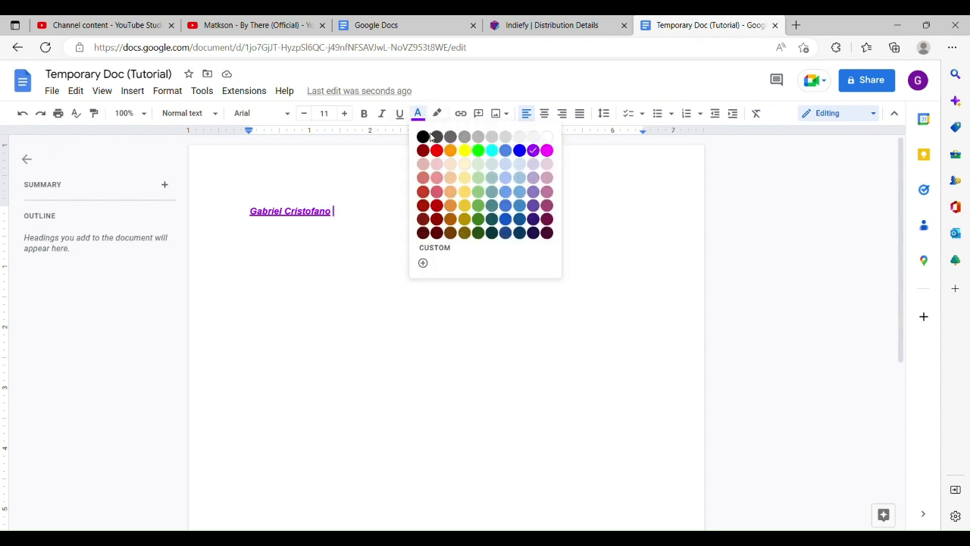
left_click(429, 137)
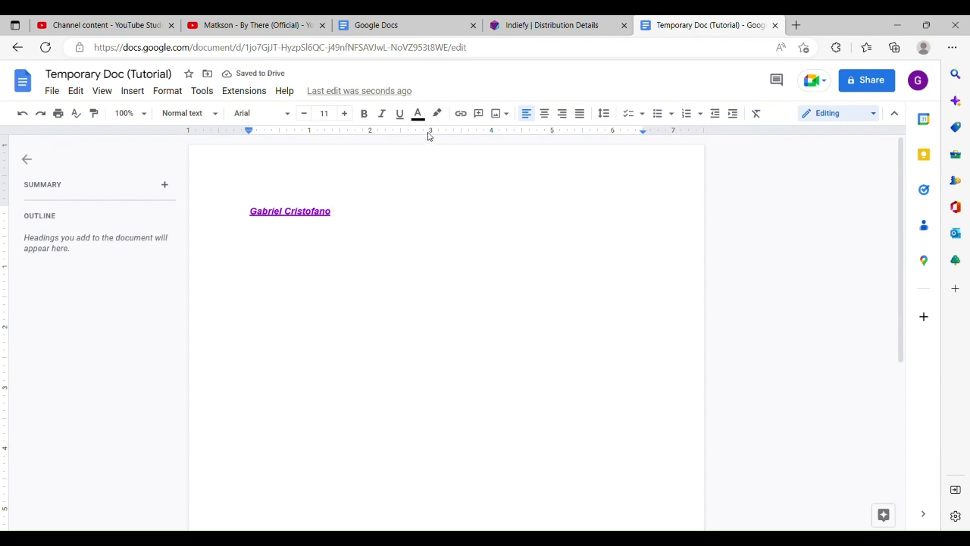
left_click_drag(353, 217, 247, 238)
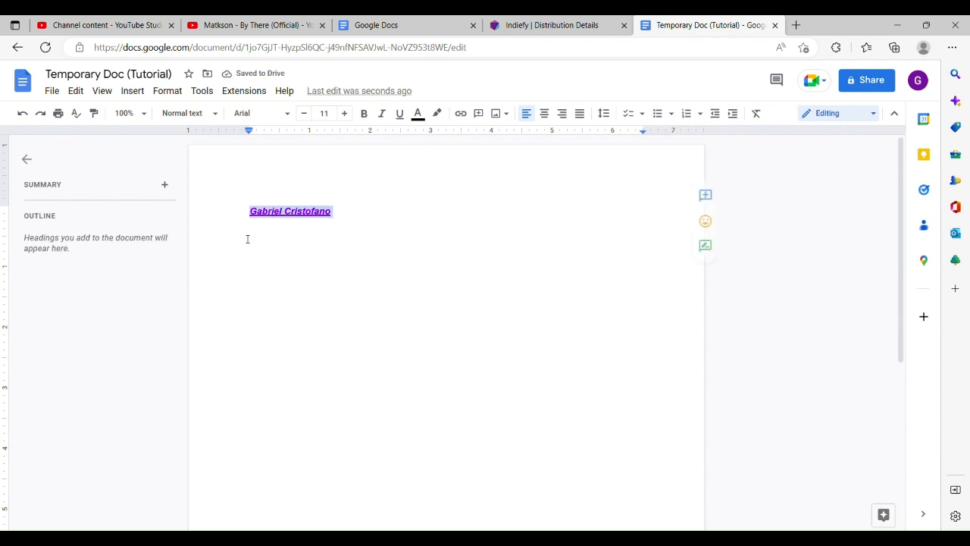
Apply a cyan highlight to the name and check it by reselecting
left_click(447, 113)
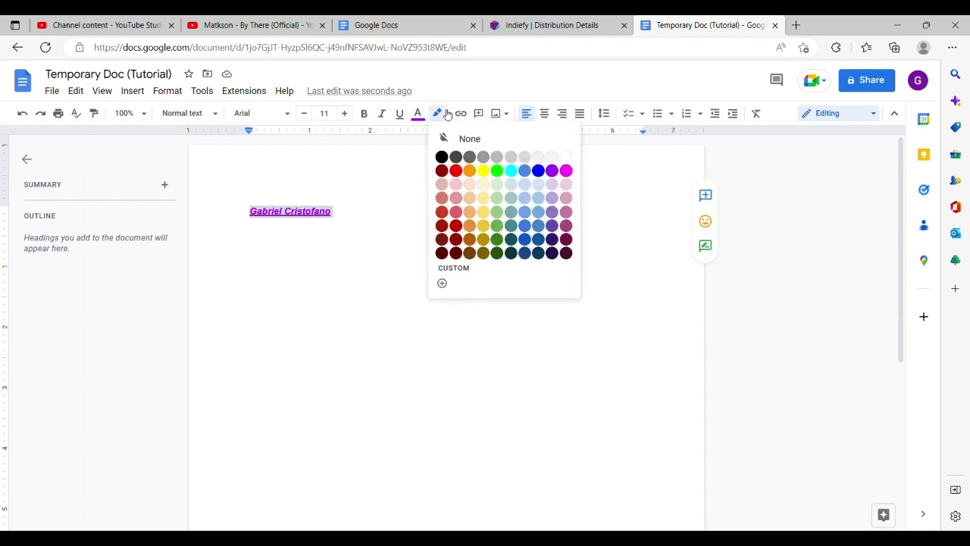
left_click(511, 171)
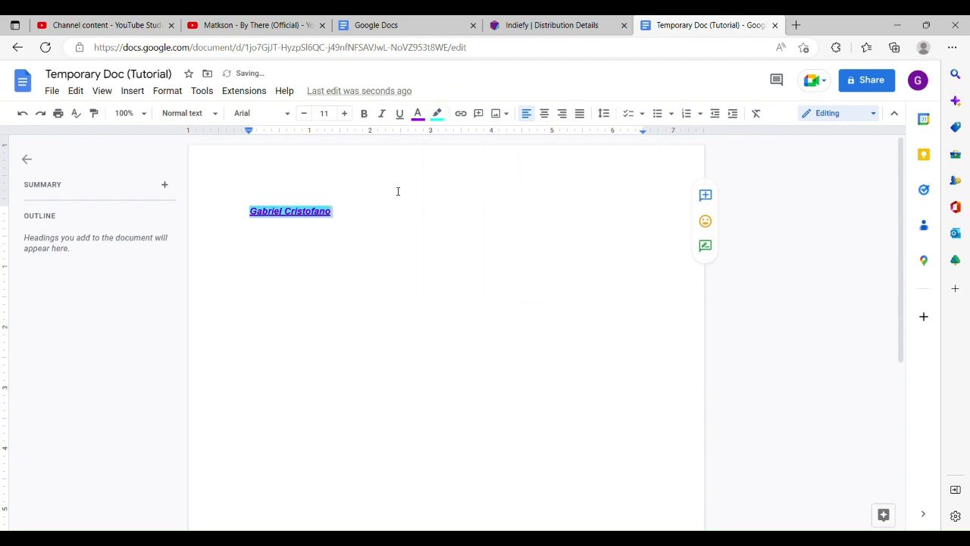
left_click(366, 196)
left_click_drag(365, 215, 248, 225)
left_click(247, 225)
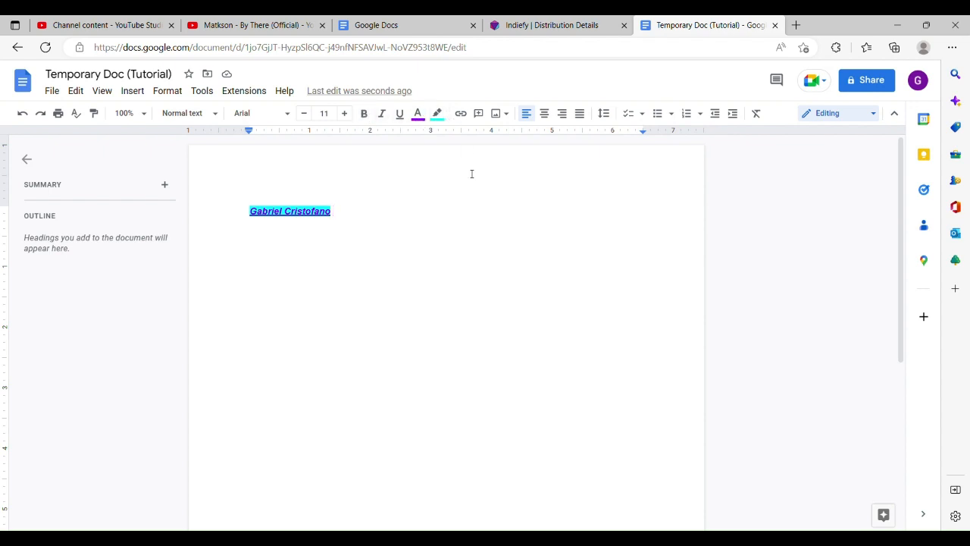
left_click_drag(385, 217, 199, 234)
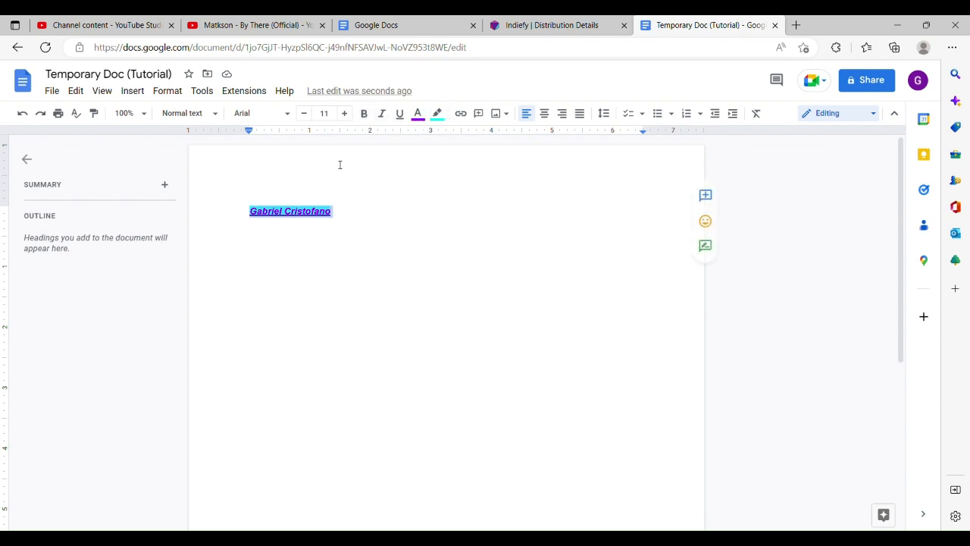
Increase the name's font size to about 27 pt and reselect it
left_click(349, 115)
left_click(349, 115)
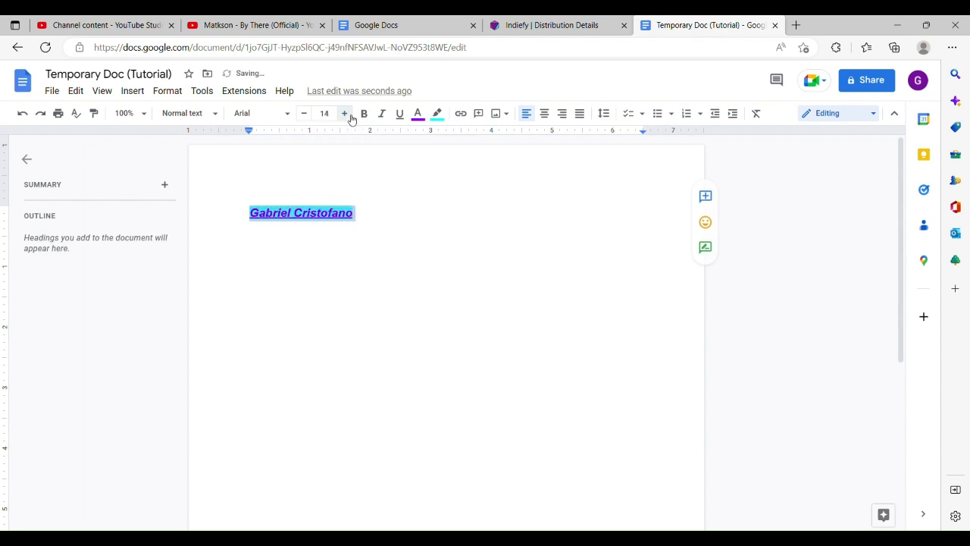
left_click(350, 116)
left_click(349, 115)
left_click(349, 115)
left_click(350, 115)
left_click(349, 115)
left_click(350, 115)
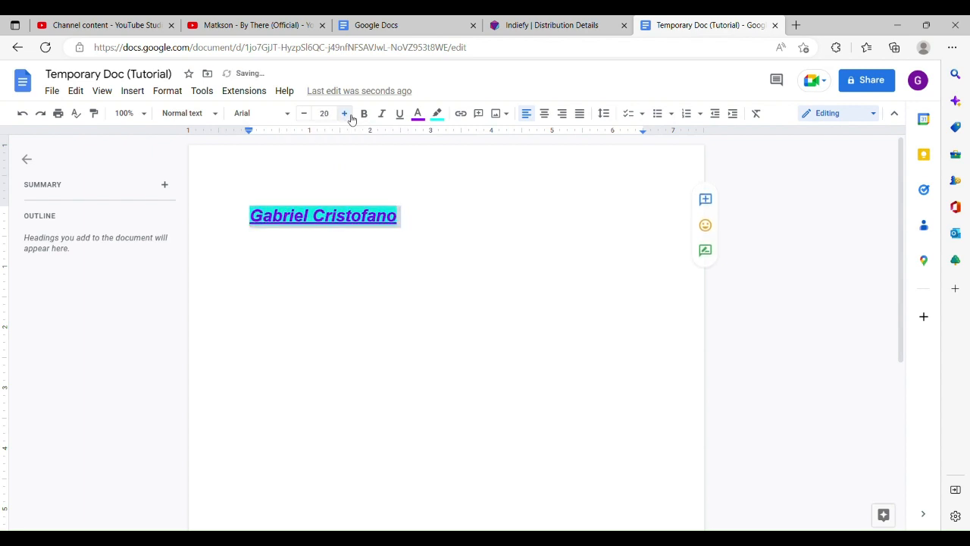
left_click(350, 116)
left_click(350, 115)
left_click(349, 115)
left_click(349, 115)
left_click(349, 116)
left_click(349, 116)
left_click(349, 115)
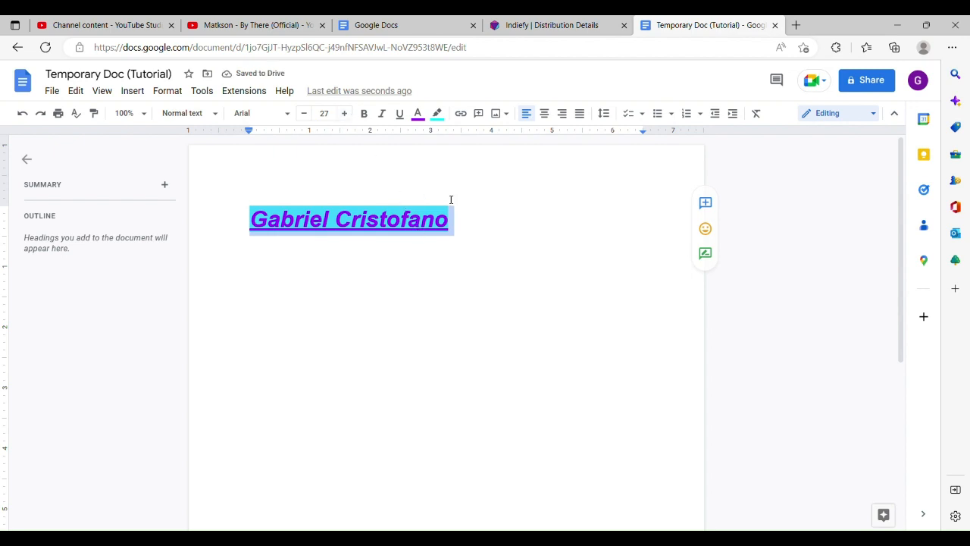
left_click(463, 221)
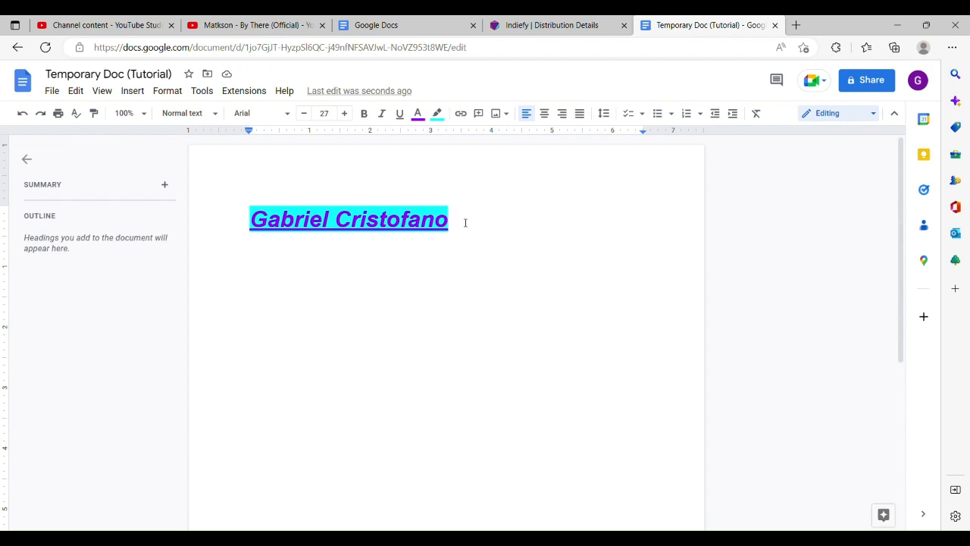
left_click_drag(463, 221, 251, 220)
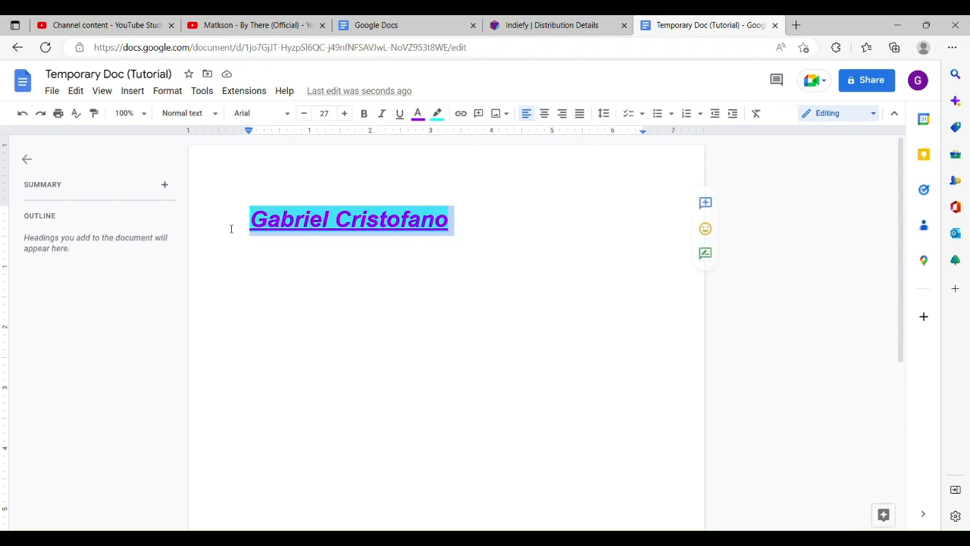
Raise the name to 32 pt and add an empty line below it
left_click(346, 114)
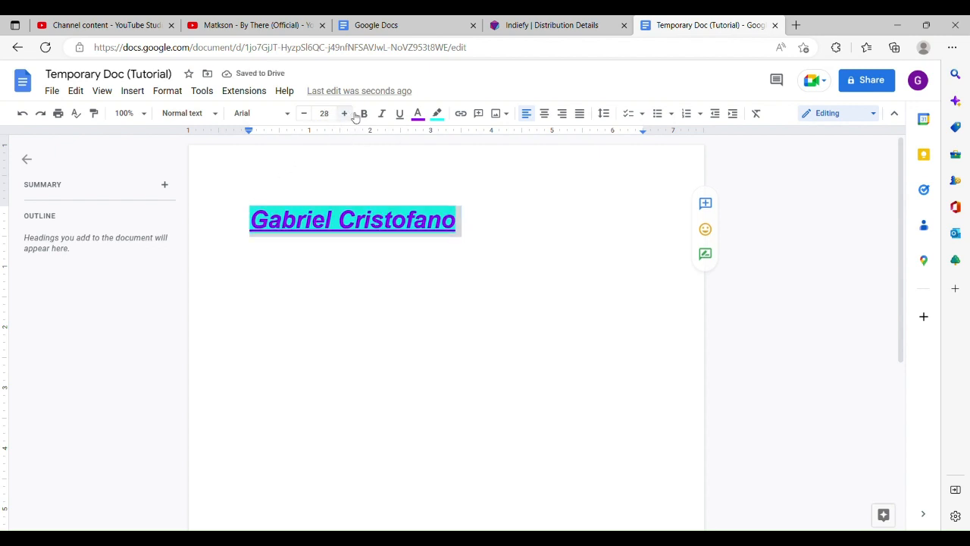
left_click(352, 114)
left_click(353, 115)
left_click(353, 115)
left_click(352, 114)
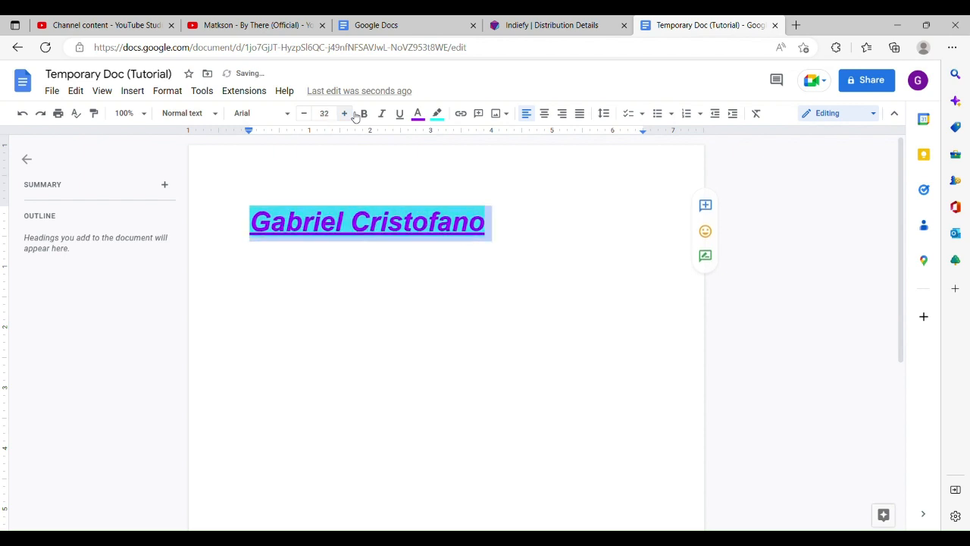
left_click(493, 243)
key("Return")
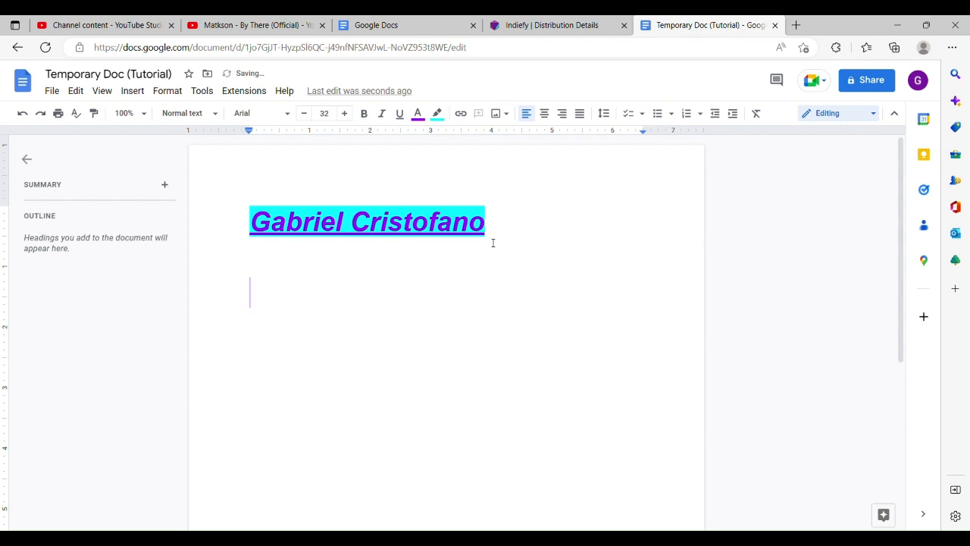
Apply the Title paragraph style to the name line
left_click(214, 118)
left_click(220, 203)
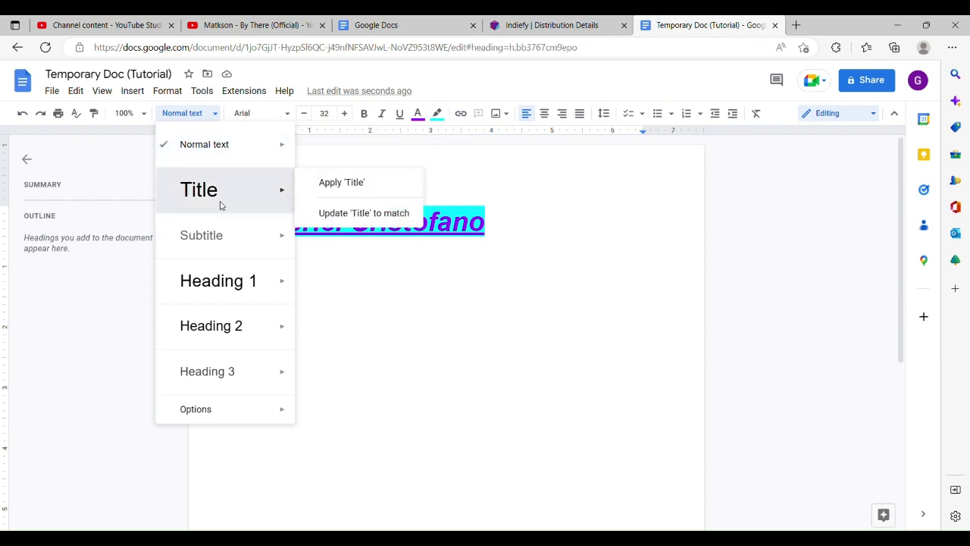
left_click_drag(423, 241, 508, 234)
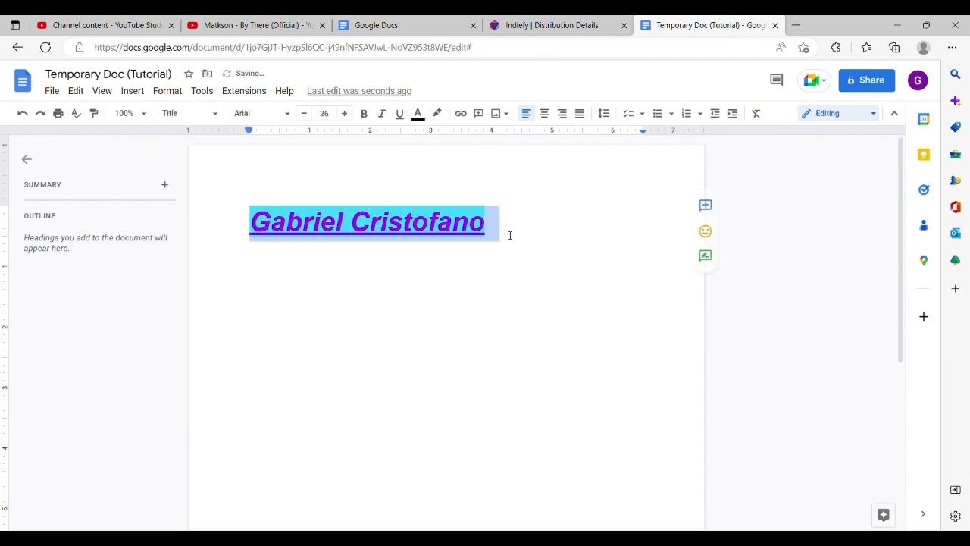
left_click(190, 113)
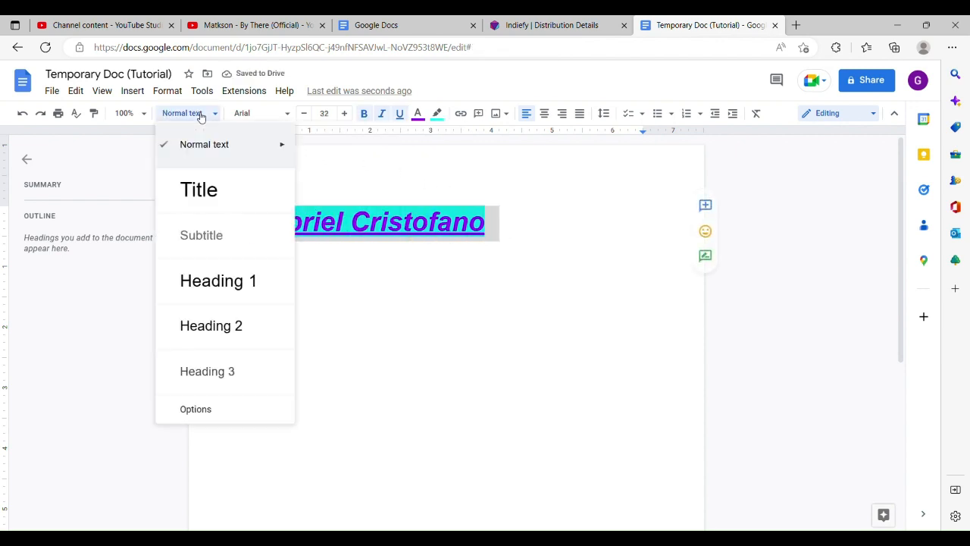
left_click(215, 182)
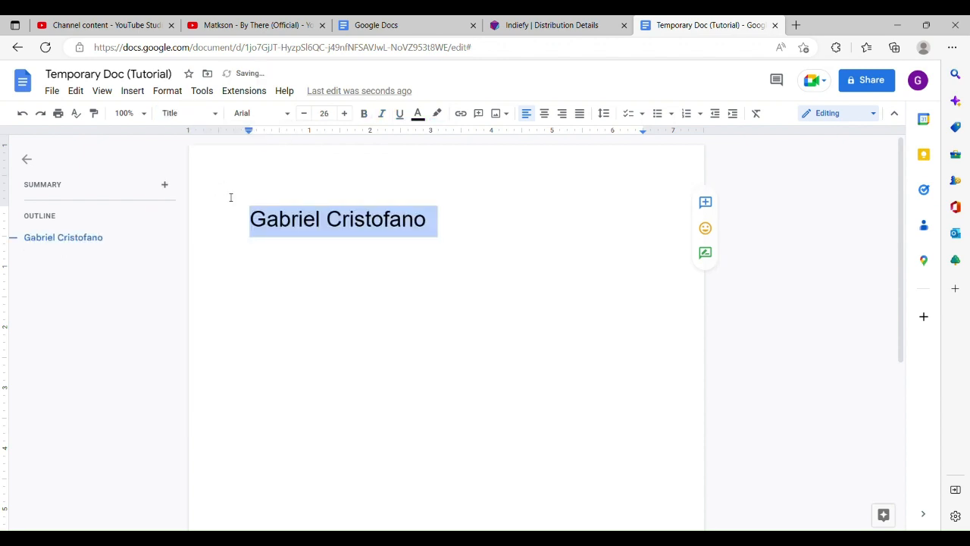
left_click_drag(451, 224, 263, 229)
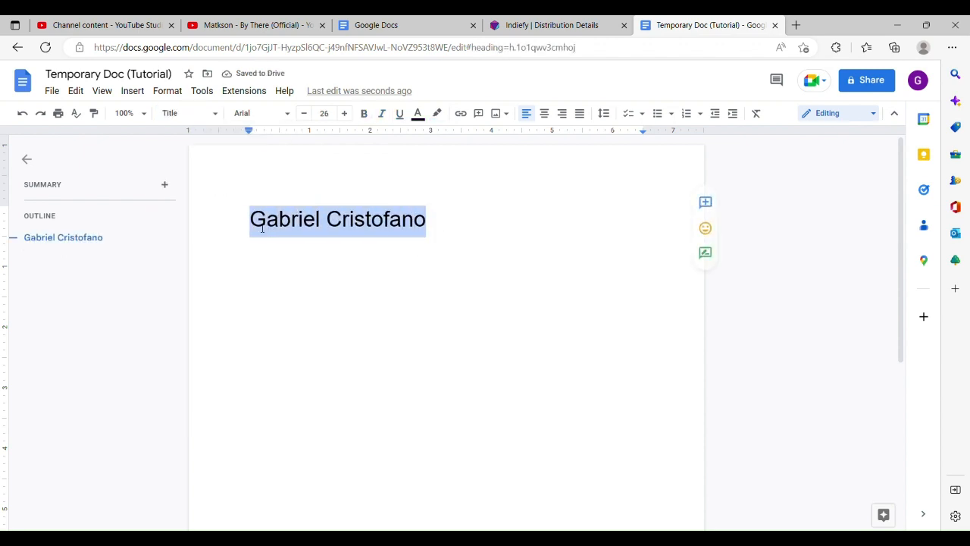
left_click(174, 92)
left_click(143, 143)
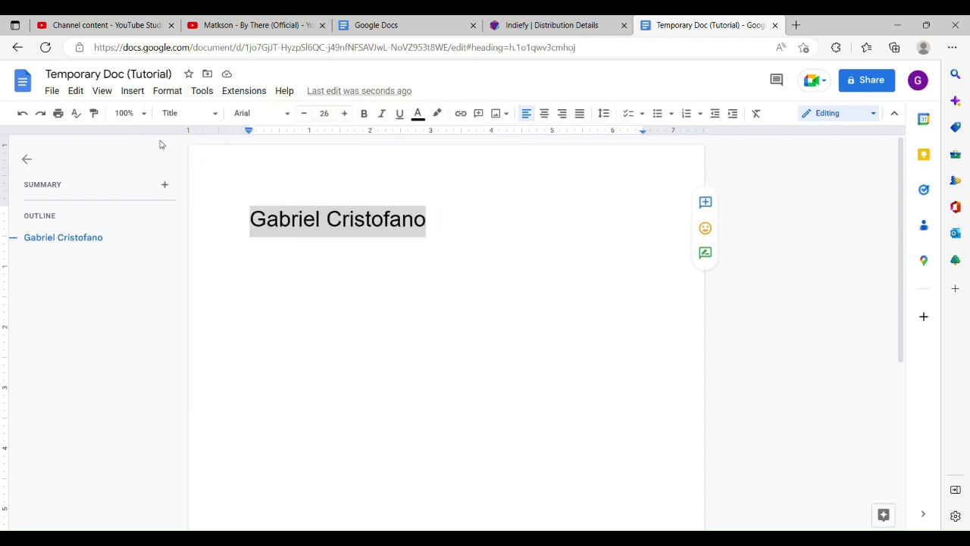
Try the Subtitle, Heading 1, Heading 2 and Heading 3 styles on the name
left_click(181, 117)
left_click(204, 233)
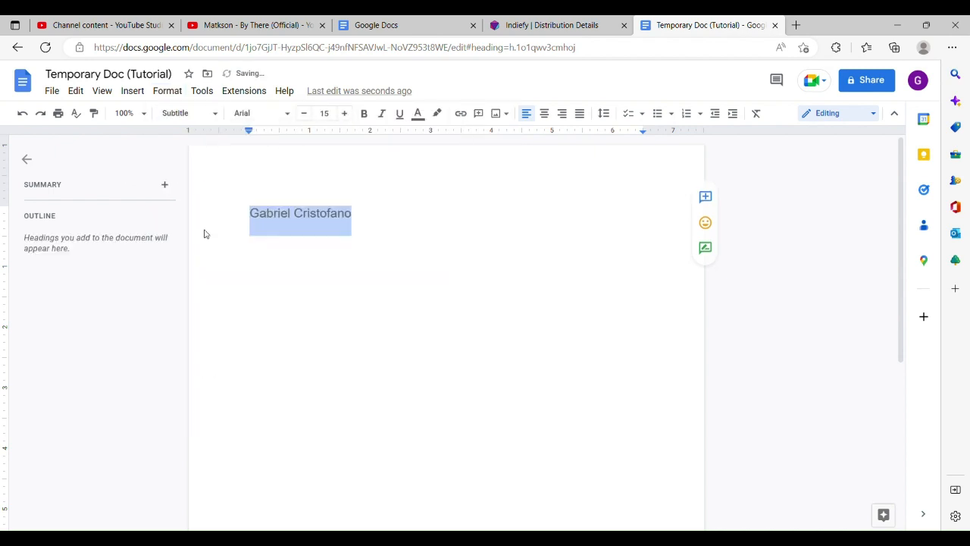
left_click_drag(355, 229, 245, 219)
left_click(196, 116)
left_click(238, 282)
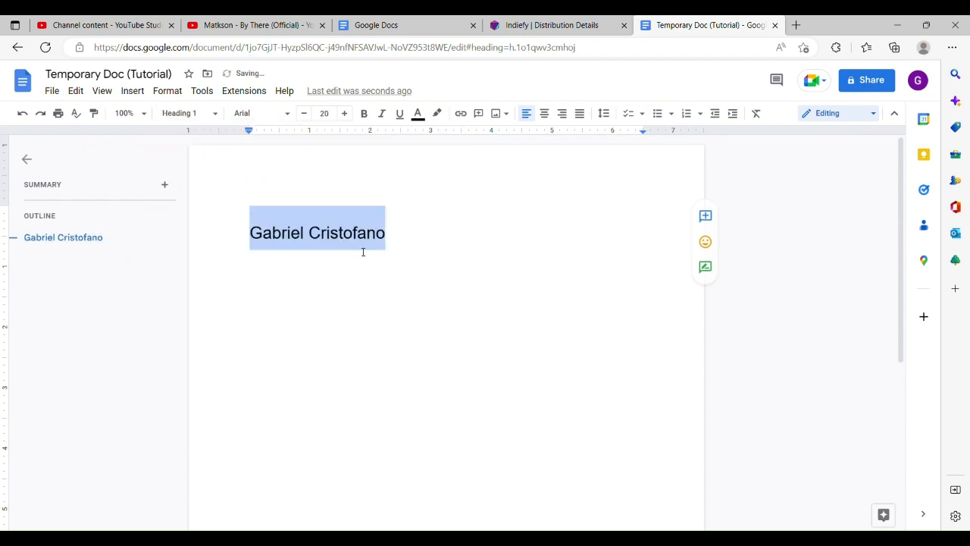
left_click_drag(385, 251, 258, 250)
left_click(215, 116)
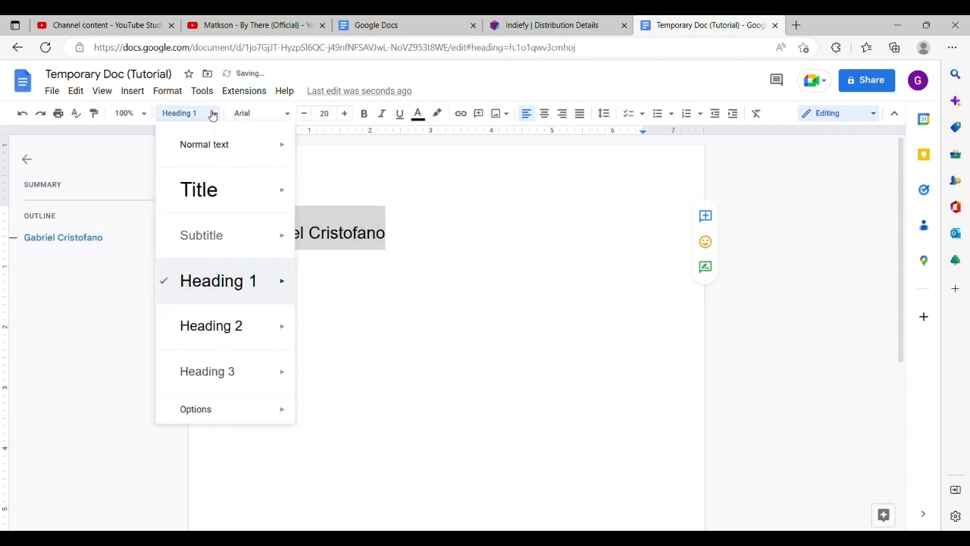
left_click(223, 338)
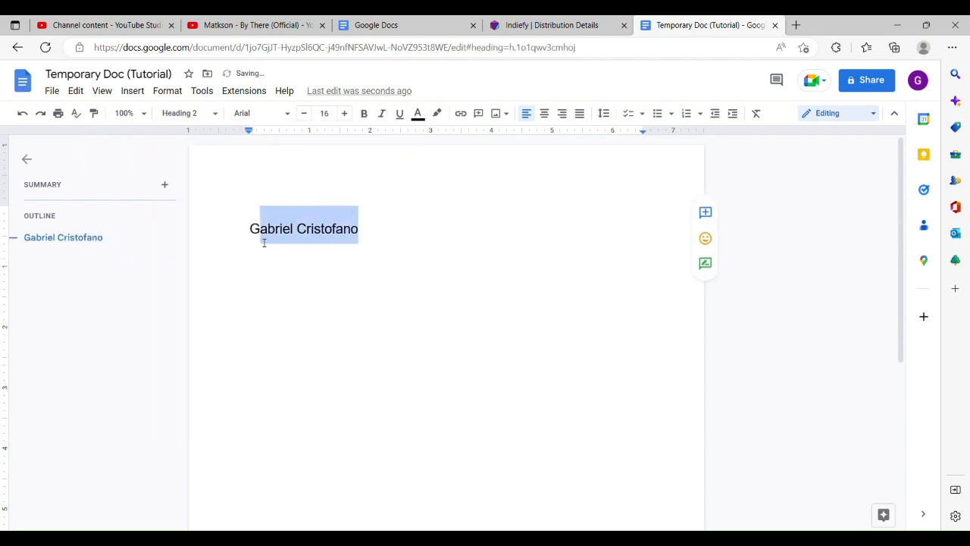
left_click(189, 113)
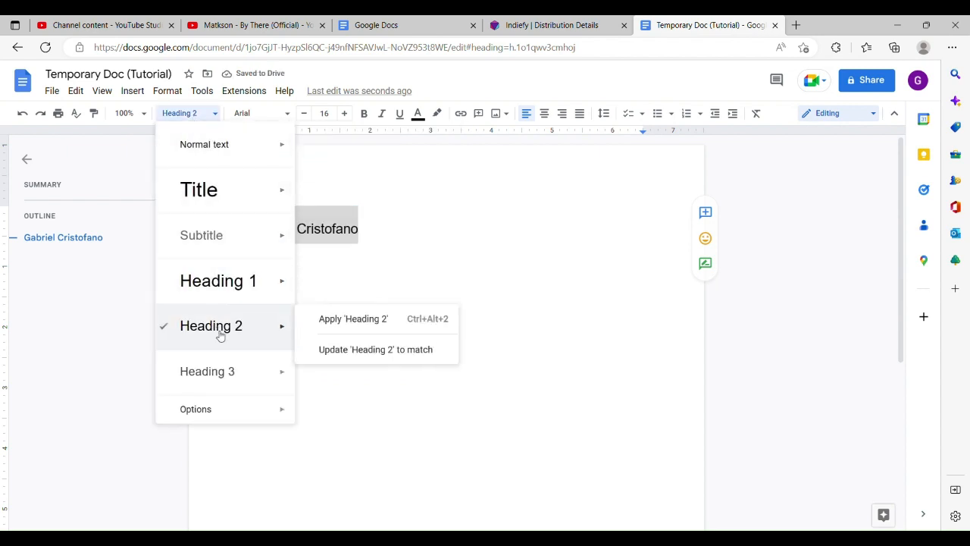
left_click(220, 371)
left_click_drag(332, 288, 285, 201)
Reset styles, undo the reset, then turn the line into Normal text
left_click(190, 113)
mouse_move(250, 452)
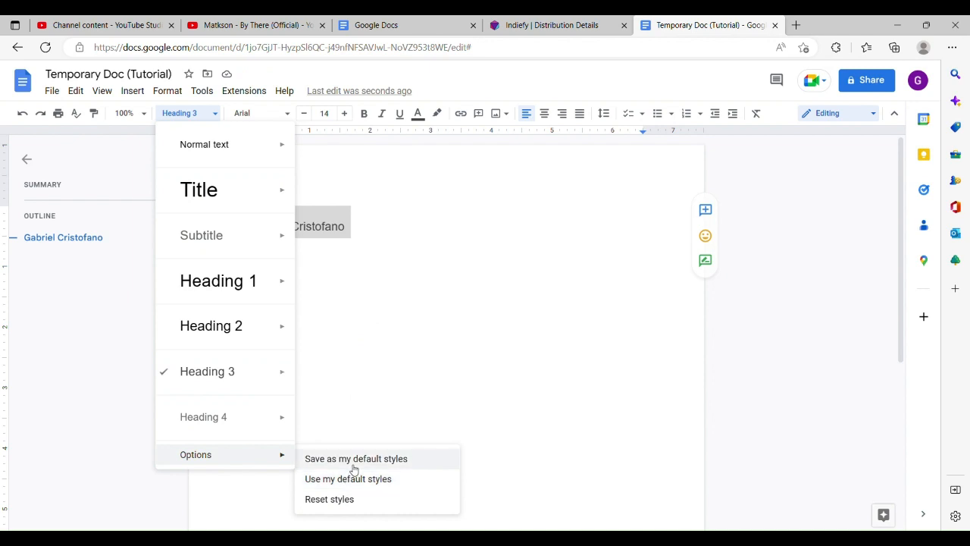
left_click(358, 503)
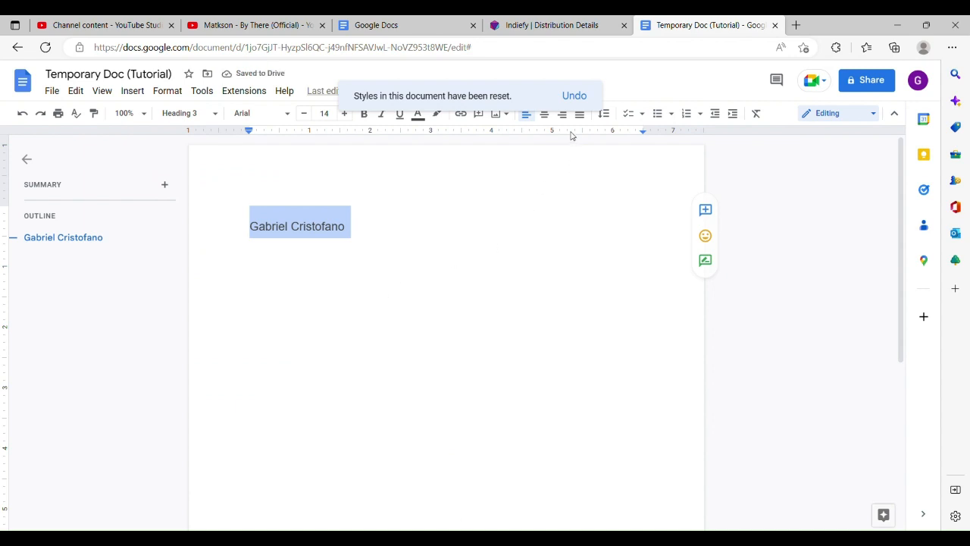
left_click(580, 96)
left_click(425, 230)
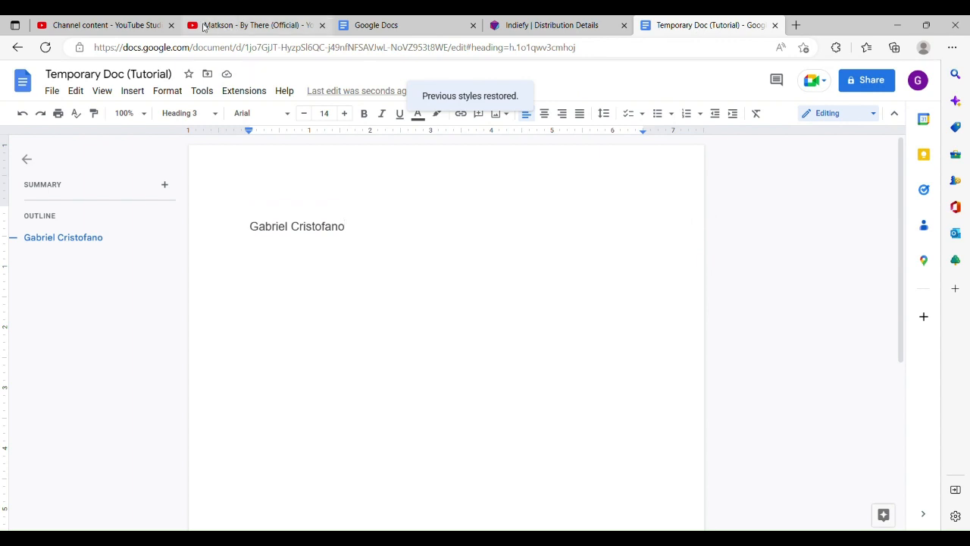
left_click(182, 113)
left_click(206, 143)
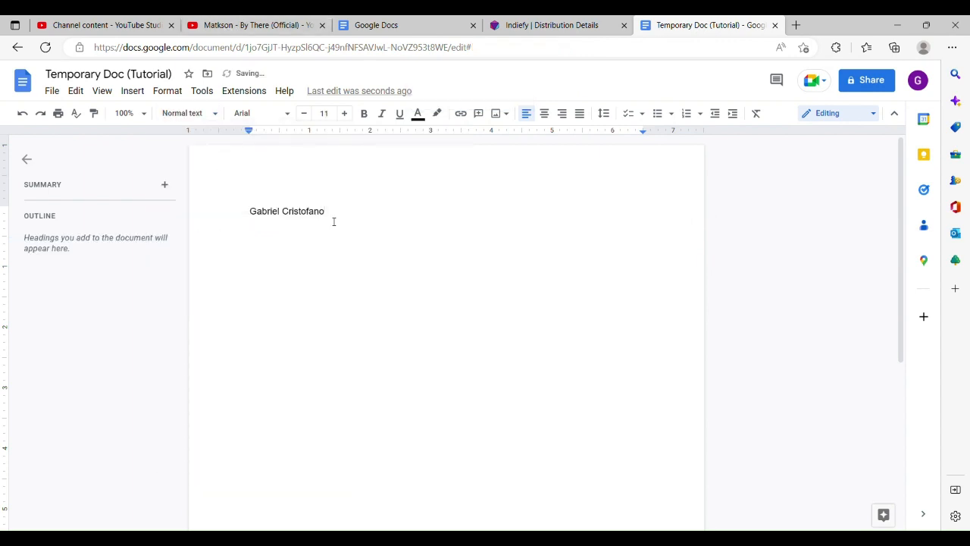
Switch the name's font to Comfortaa with a bolder weight
left_click_drag(328, 220, 248, 212)
left_click(251, 211)
left_click(255, 115)
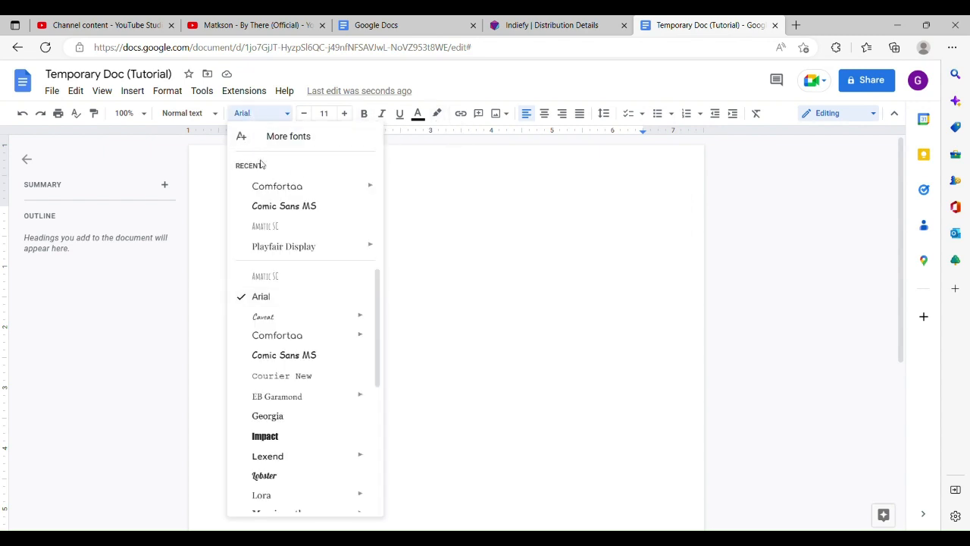
mouse_move(263, 189)
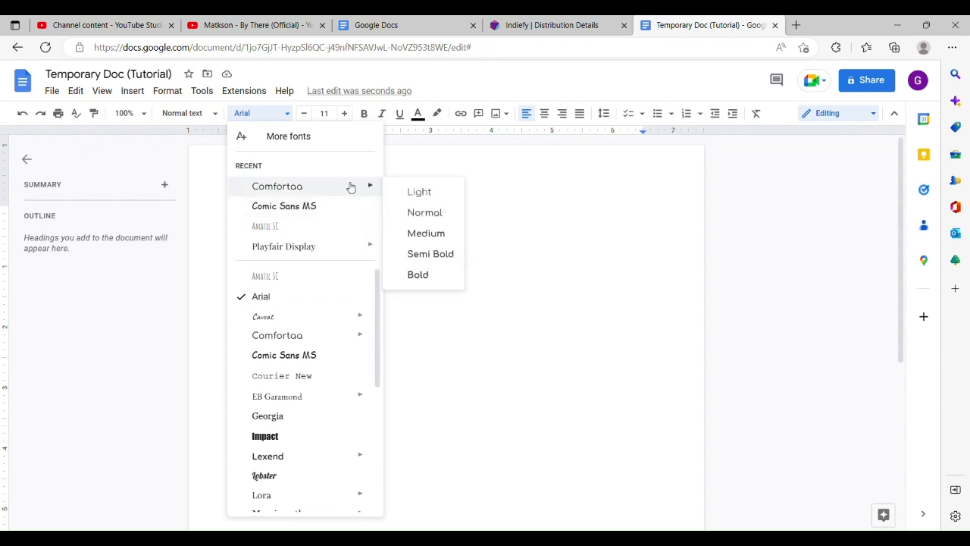
left_click(384, 191)
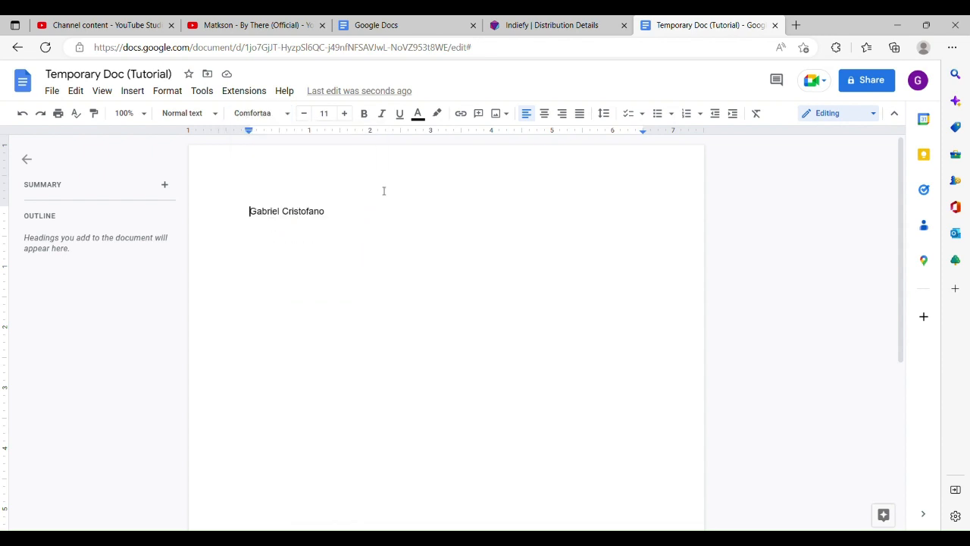
left_click(282, 118)
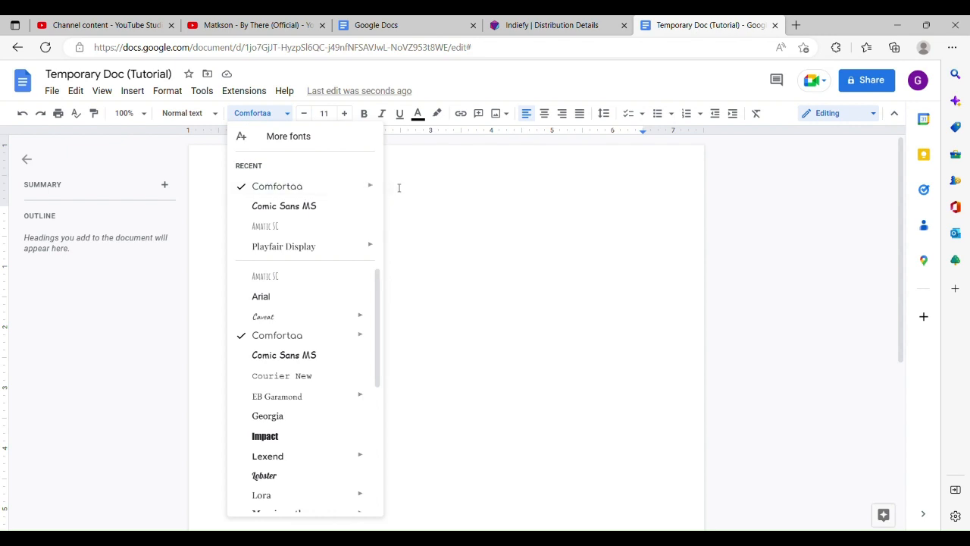
mouse_move(383, 189)
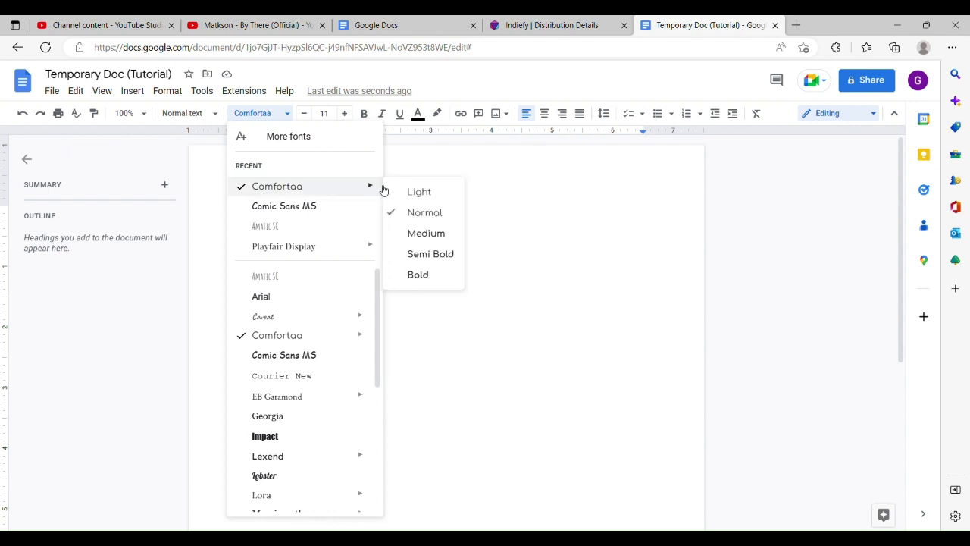
left_click(433, 275)
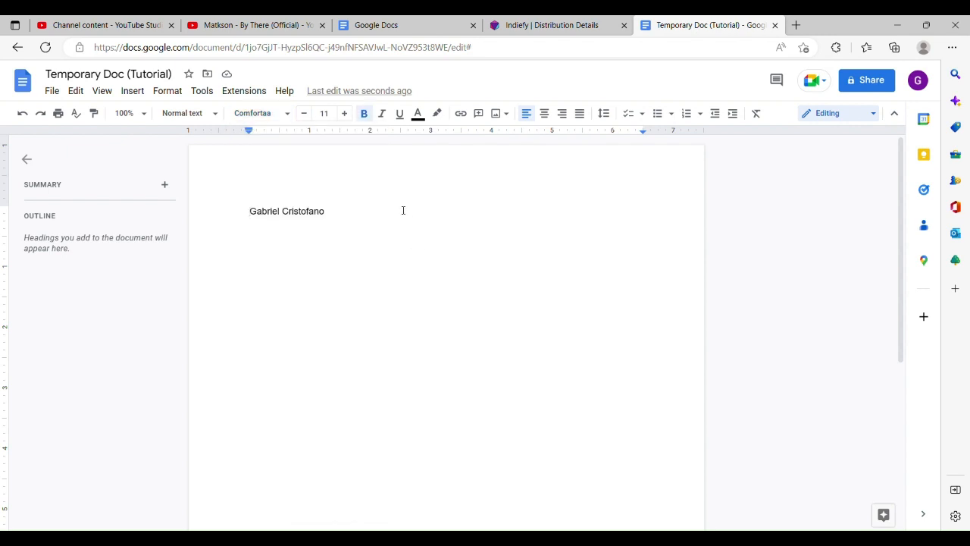
Reapply bold Comfortaa to the whole name and browse the font list
left_click_drag(328, 210, 245, 209)
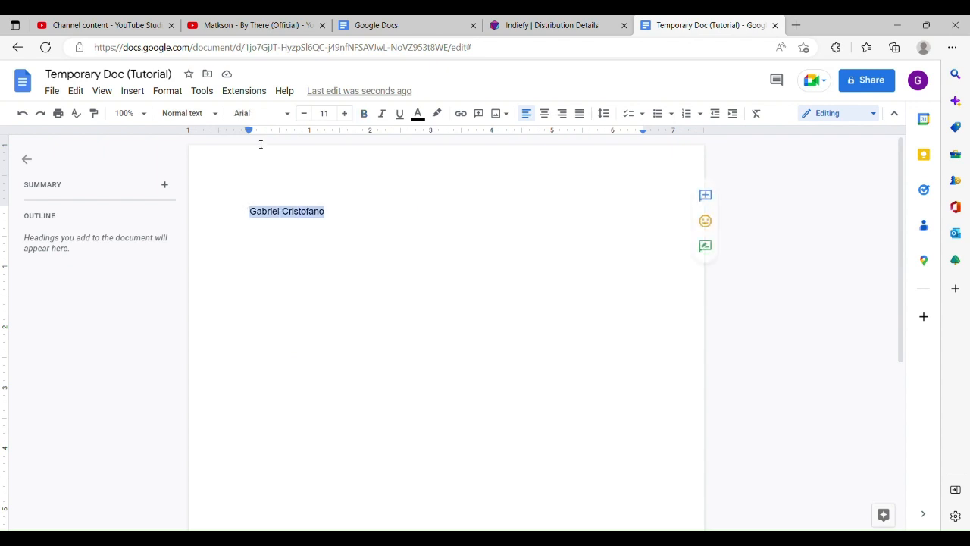
left_click(266, 114)
mouse_move(301, 187)
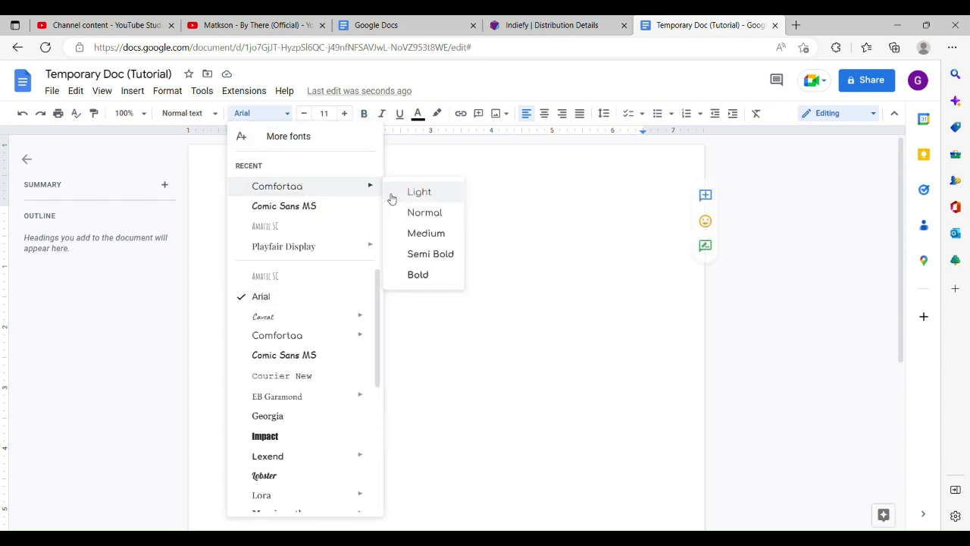
left_click(420, 275)
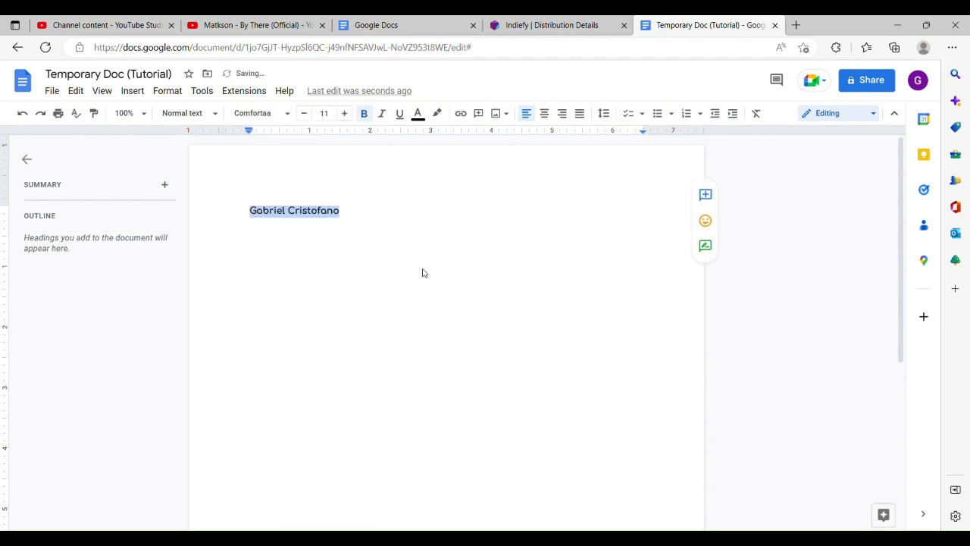
left_click_drag(353, 214, 264, 217)
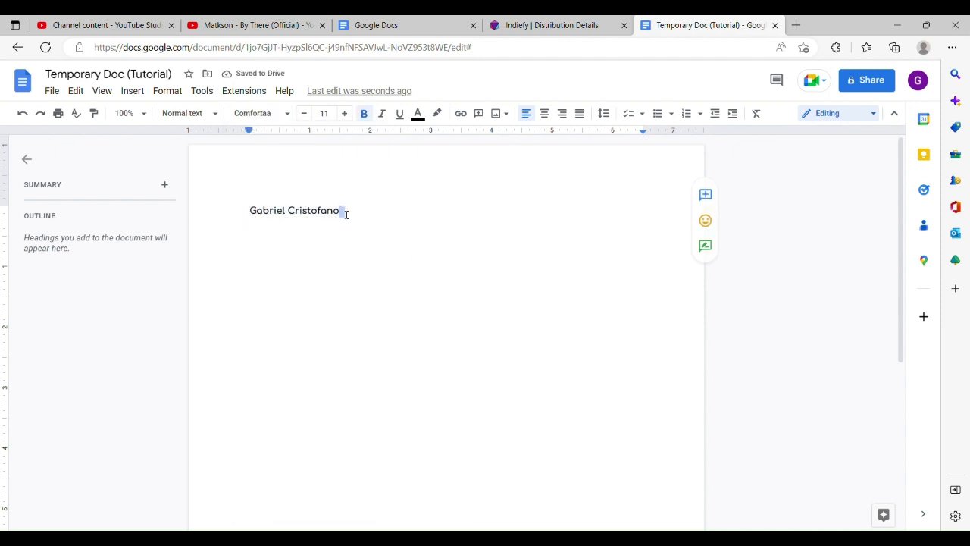
left_click(255, 115)
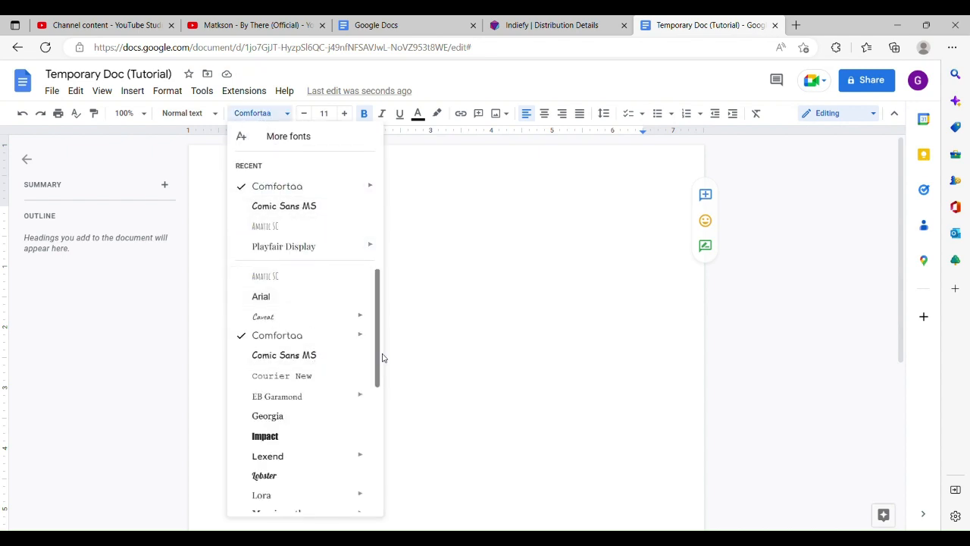
left_click_drag(381, 359, 381, 503)
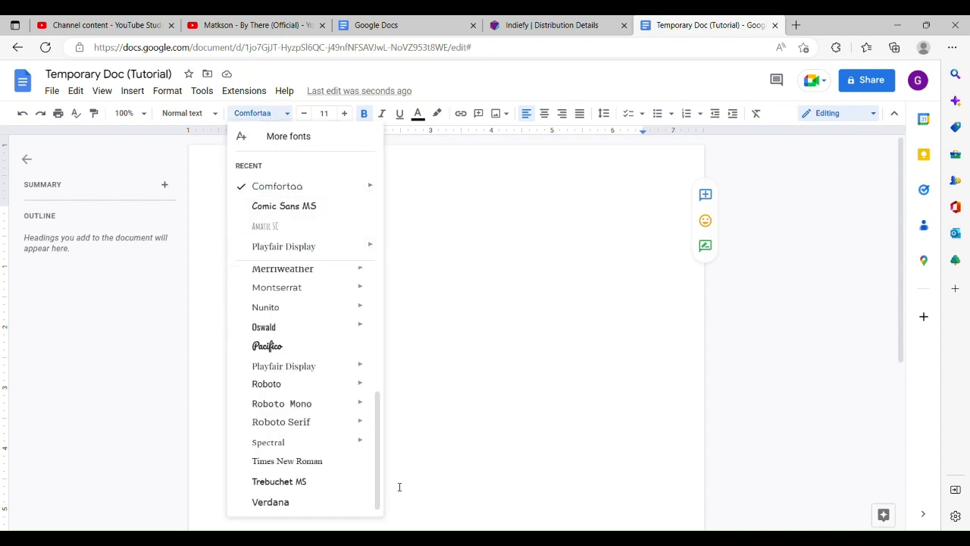
left_click(407, 298)
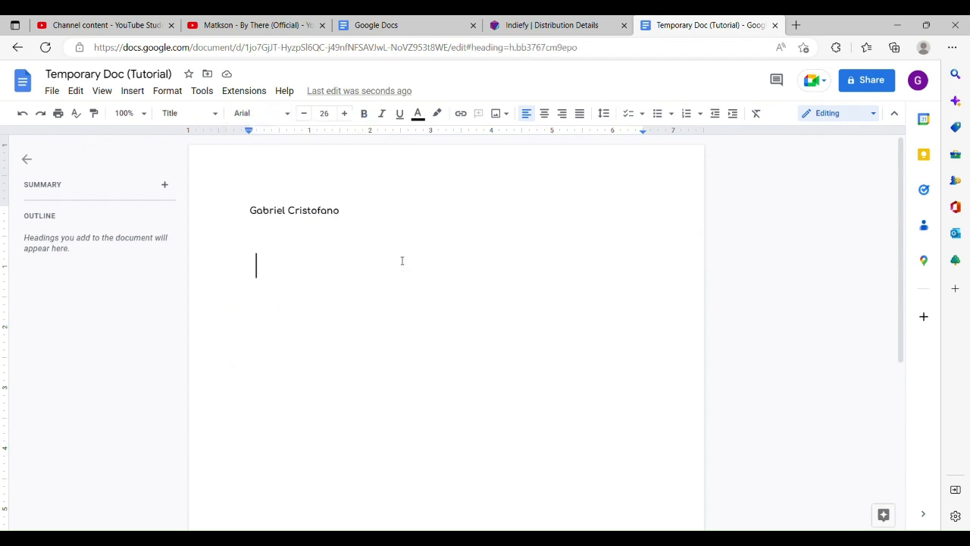
Move to the line below the name and try zoom levels 50% and 200%
key("BackSpace")
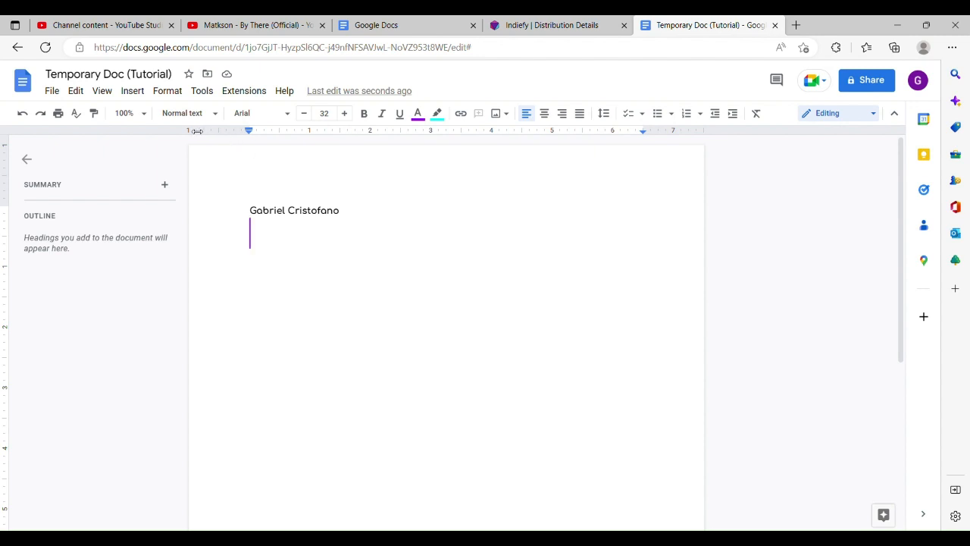
left_click(148, 119)
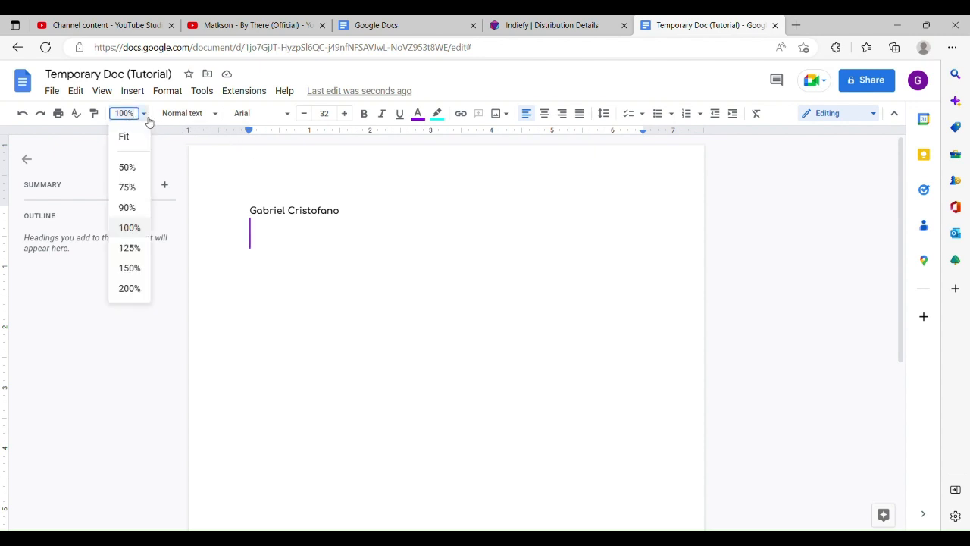
left_click(129, 168)
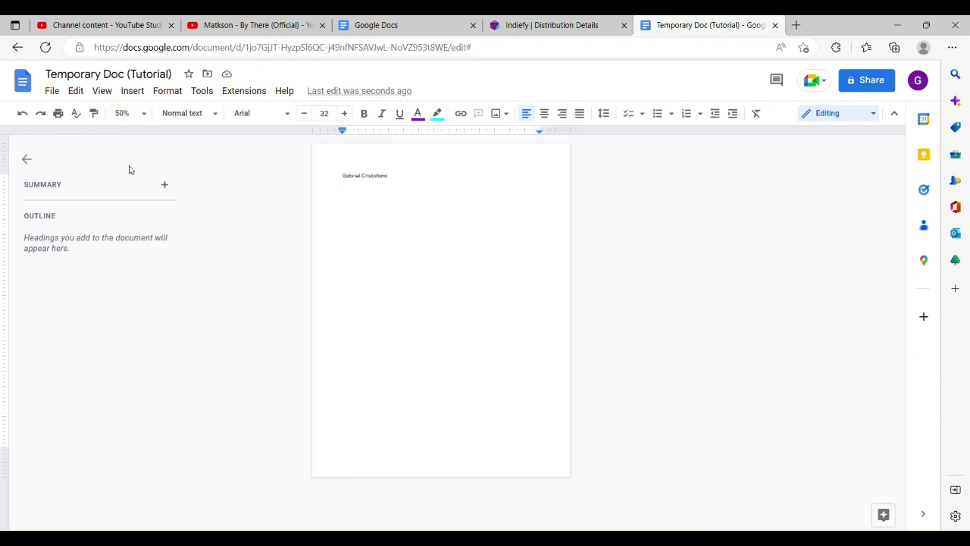
left_click(144, 115)
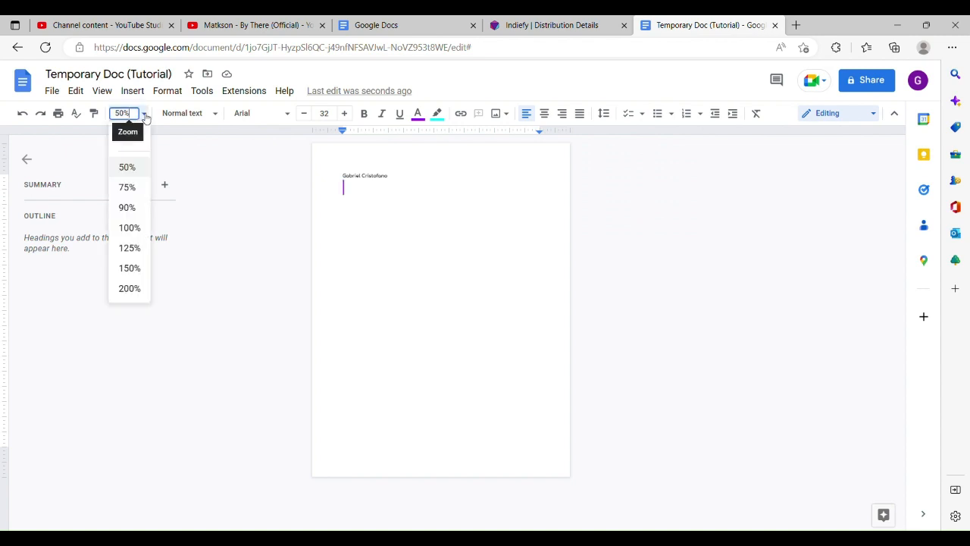
left_click(134, 290)
scroll(297, 333, "down", 5)
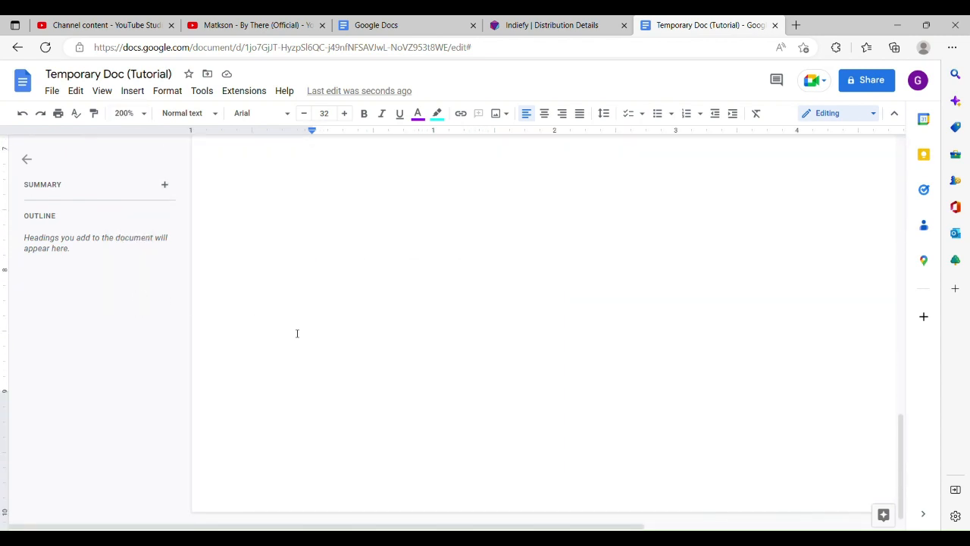
scroll(297, 333, "up", 8)
scroll(297, 334, "up", 1)
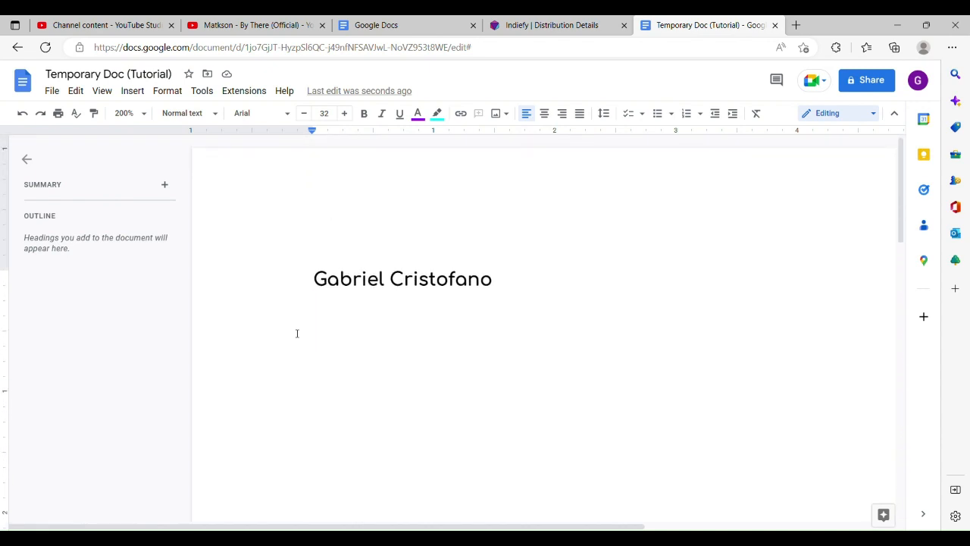
Type 'Efficiently Done', start a new line, and return the zoom to 100%
type("Efficient;")
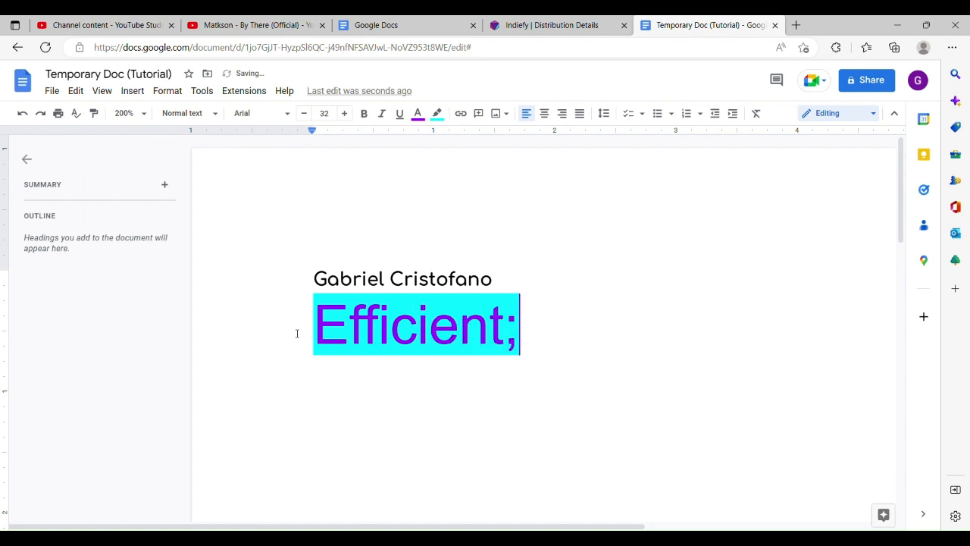
key("BackSpace")
type("ly")
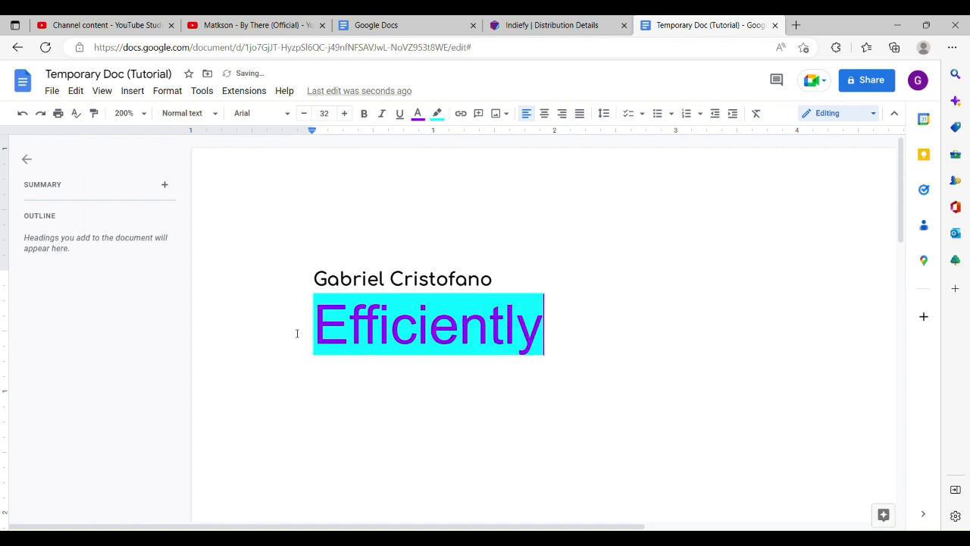
type(" Done")
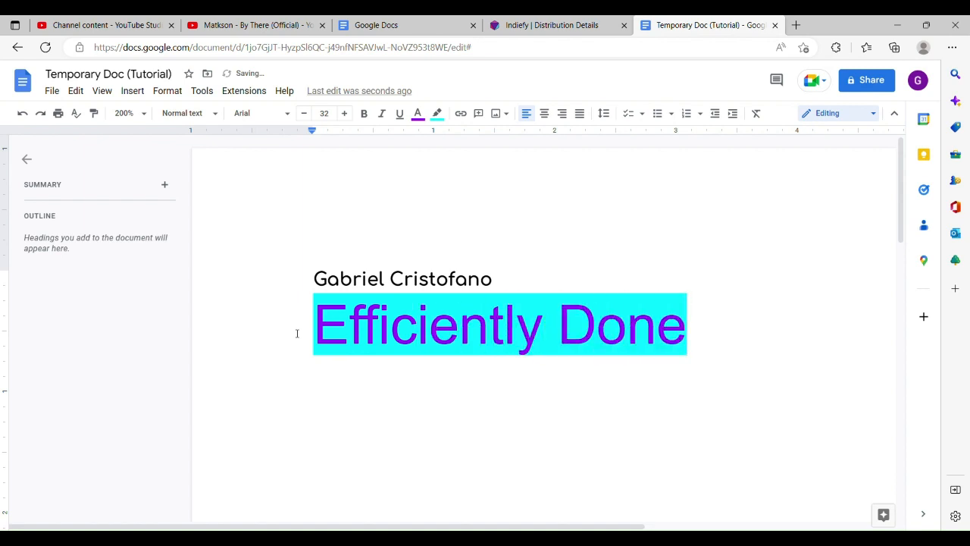
key("Return")
key("Return")
scroll(297, 333, "down", 4)
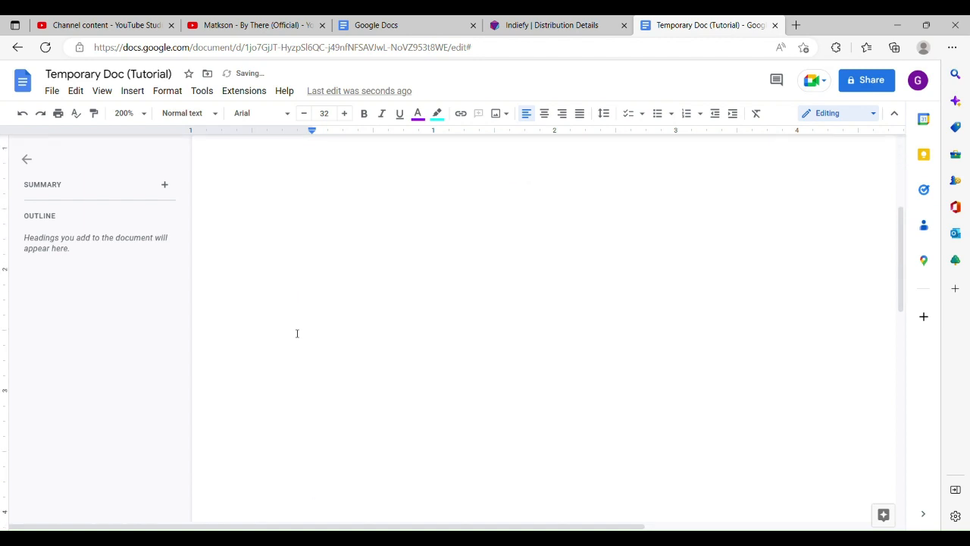
scroll(297, 334, "up", 4)
left_click(131, 113)
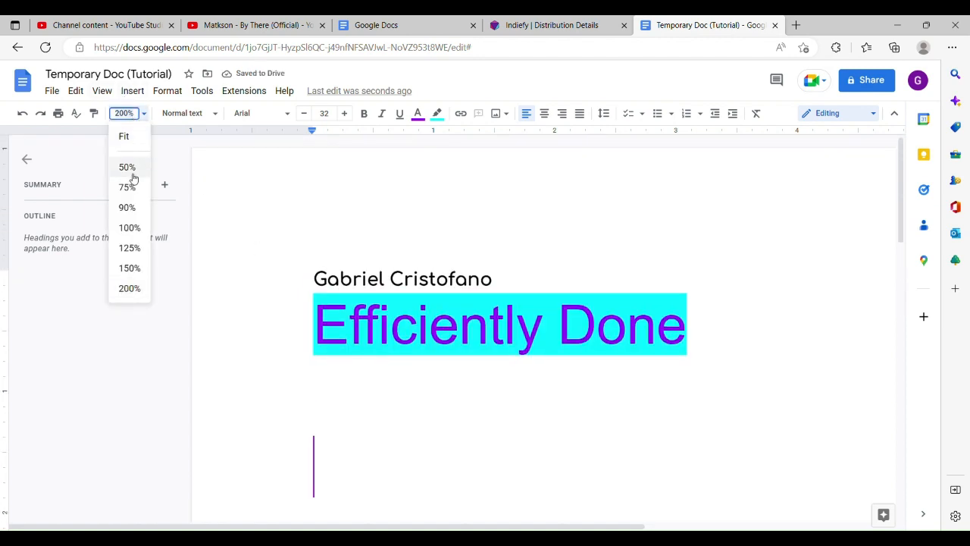
left_click(130, 225)
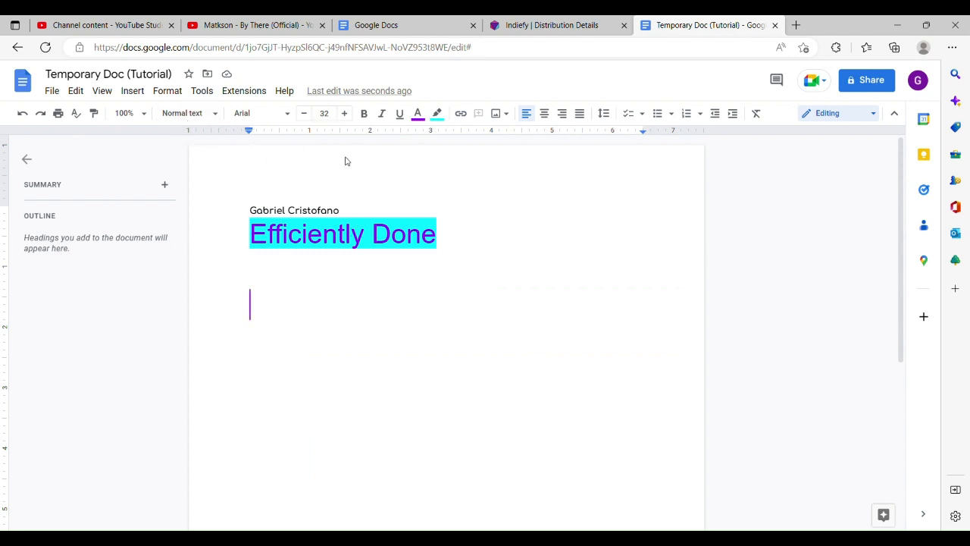
Insert a link to the By There YouTube video labelled 'By There (By Matkson)'
left_click(461, 114)
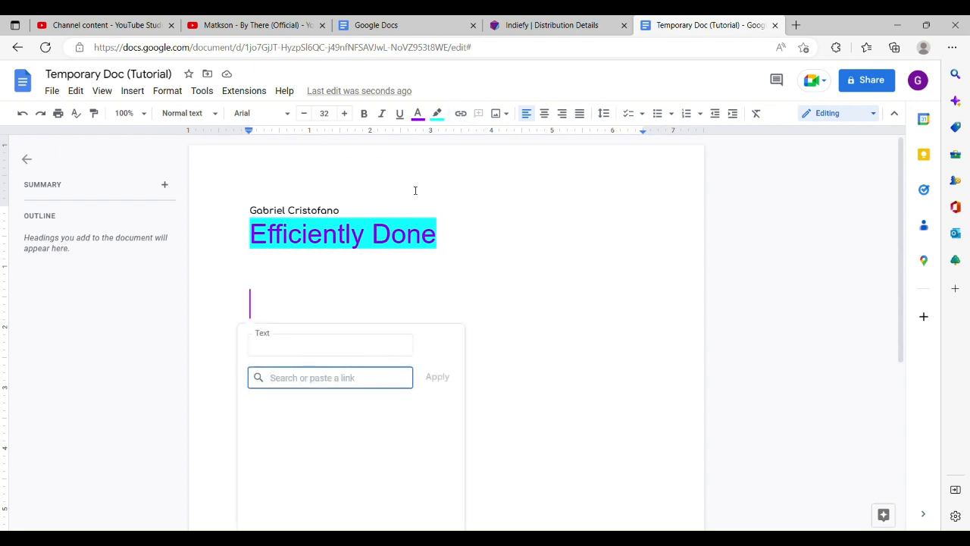
left_click(308, 23)
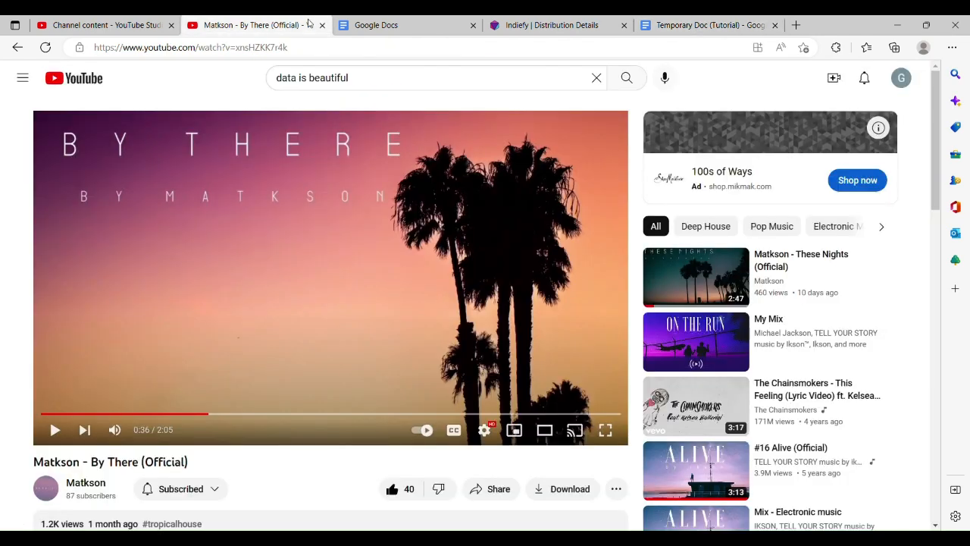
left_click_drag(292, 49, 102, 67)
key("ctrl+c")
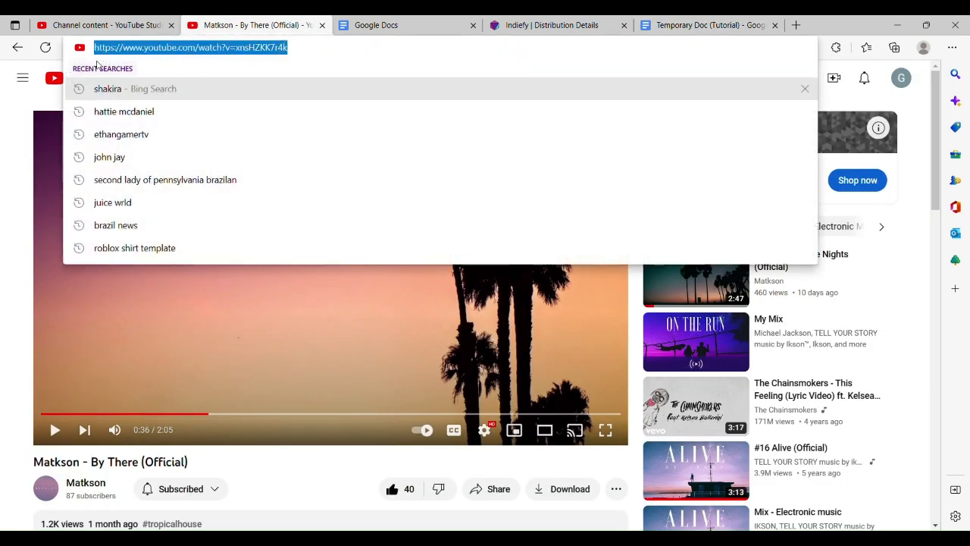
left_click(353, 24)
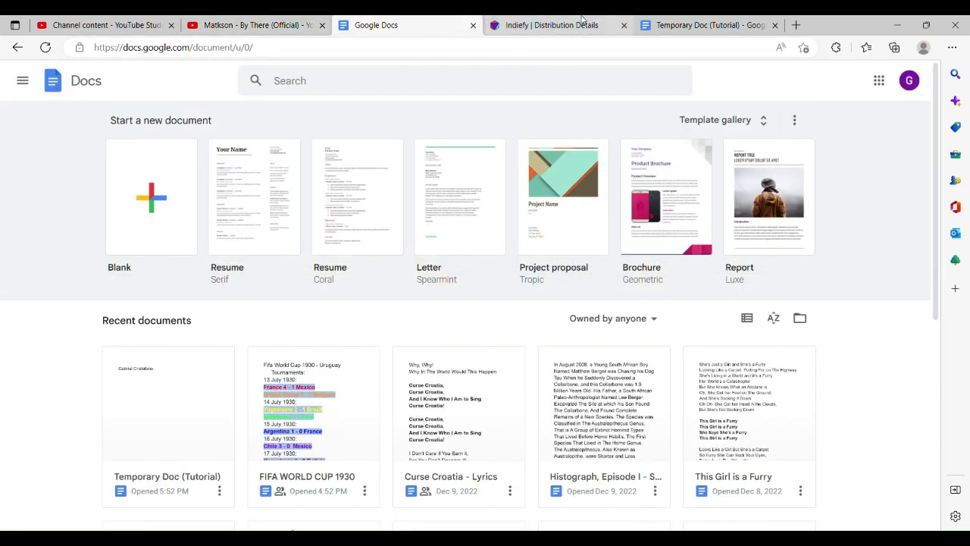
left_click(642, 19)
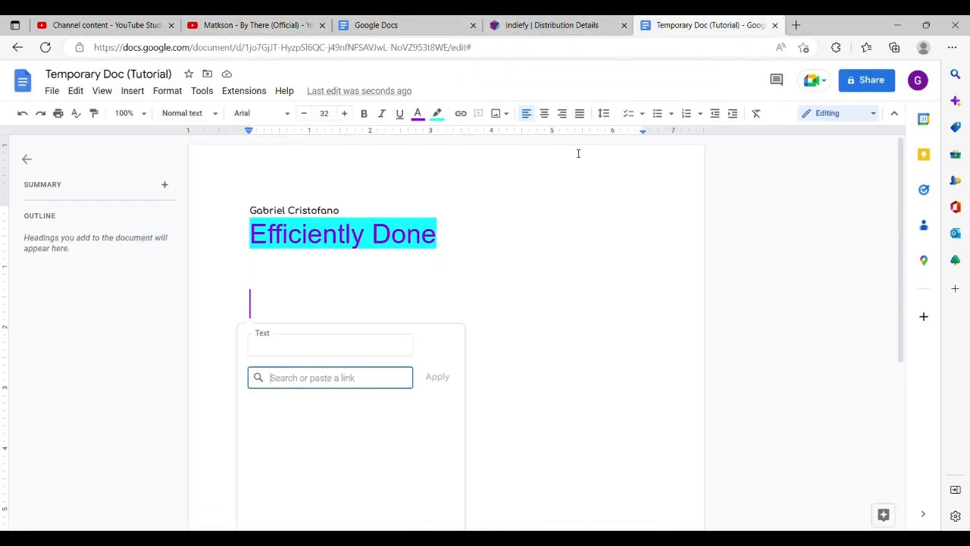
key("ctrl+v")
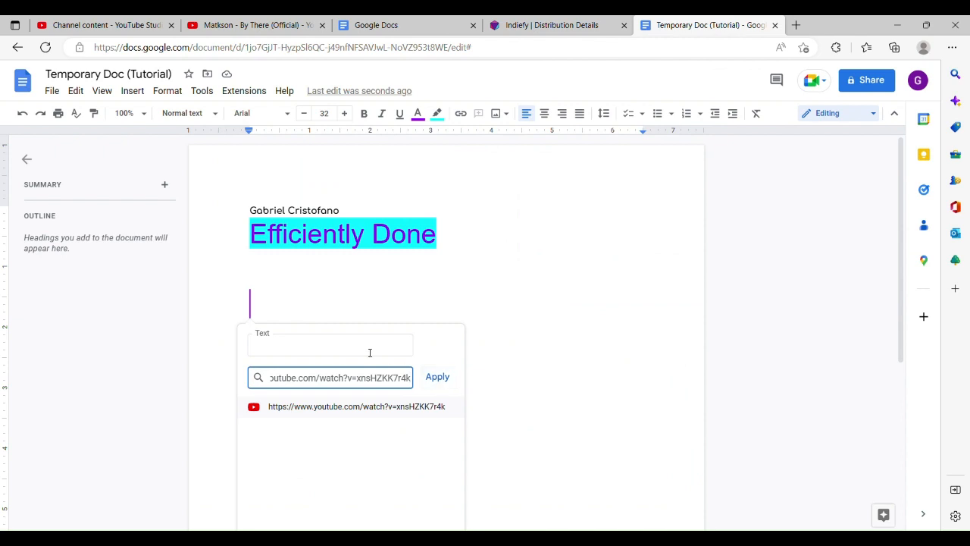
left_click(375, 339)
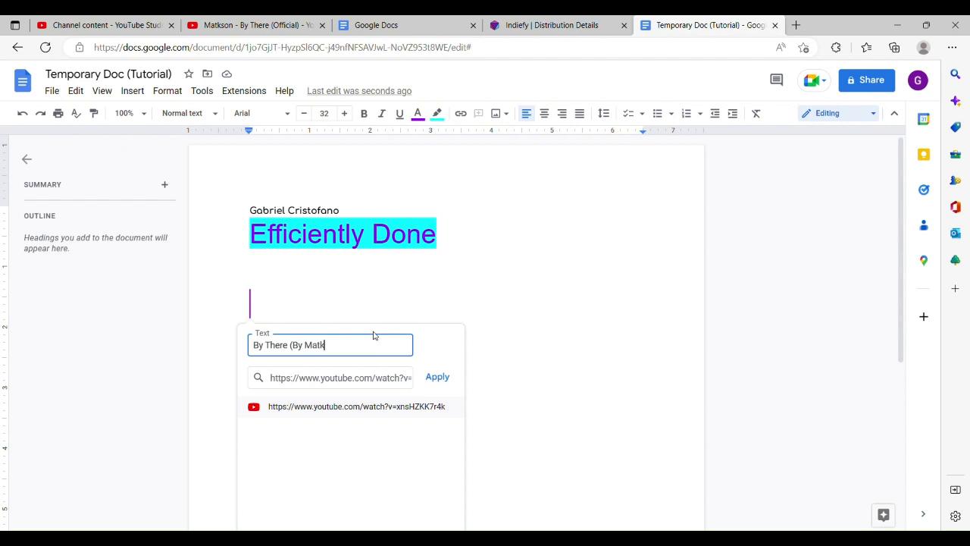
left_click(426, 385)
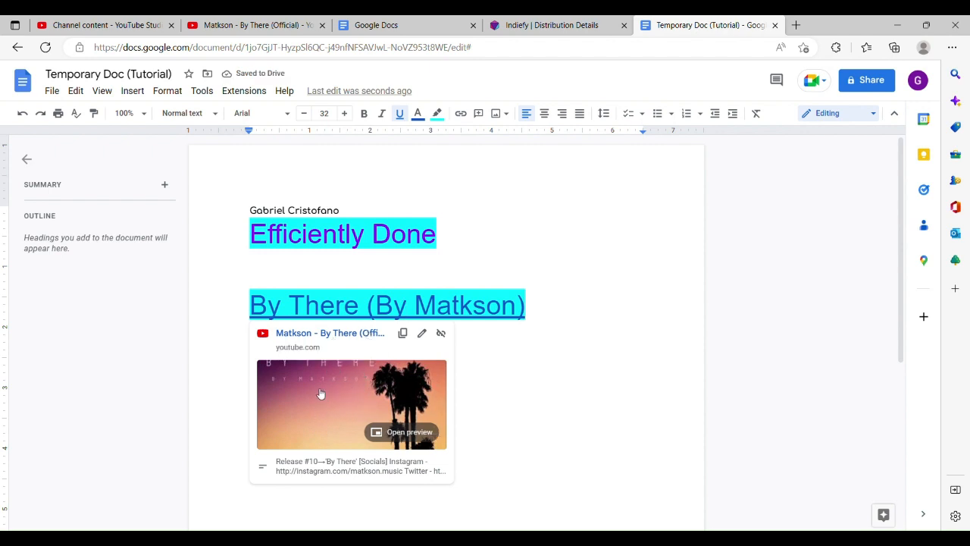
Dismiss the link preview and add two empty lines below the link
left_click(561, 379)
left_click(560, 320)
key("Return")
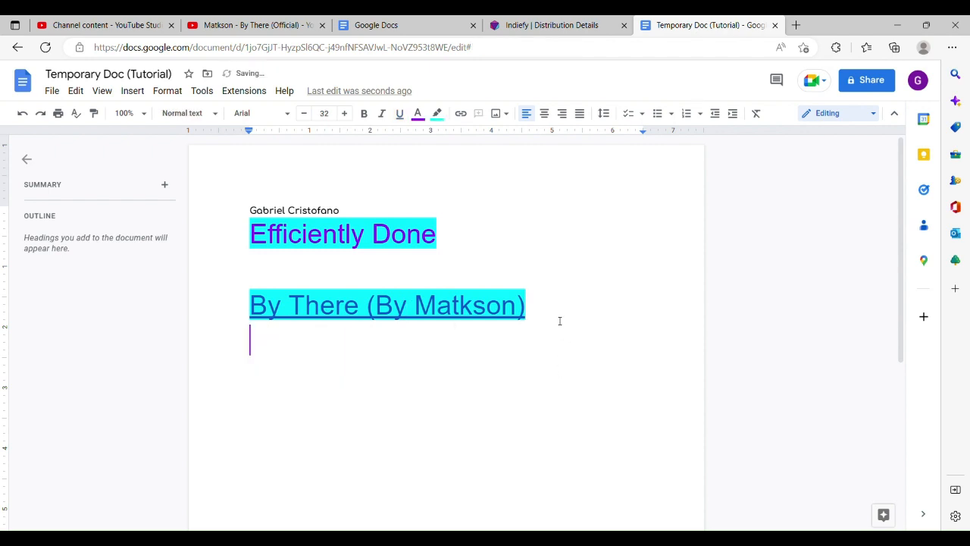
key("Return")
Bring up the File > Open file picker and close it without opening anything
left_click(52, 91)
mouse_move(70, 95)
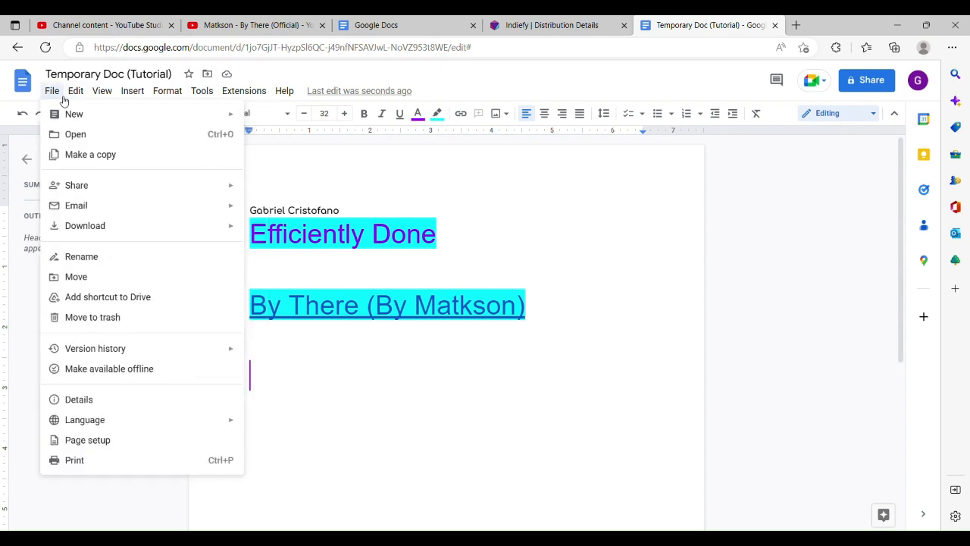
mouse_move(75, 119)
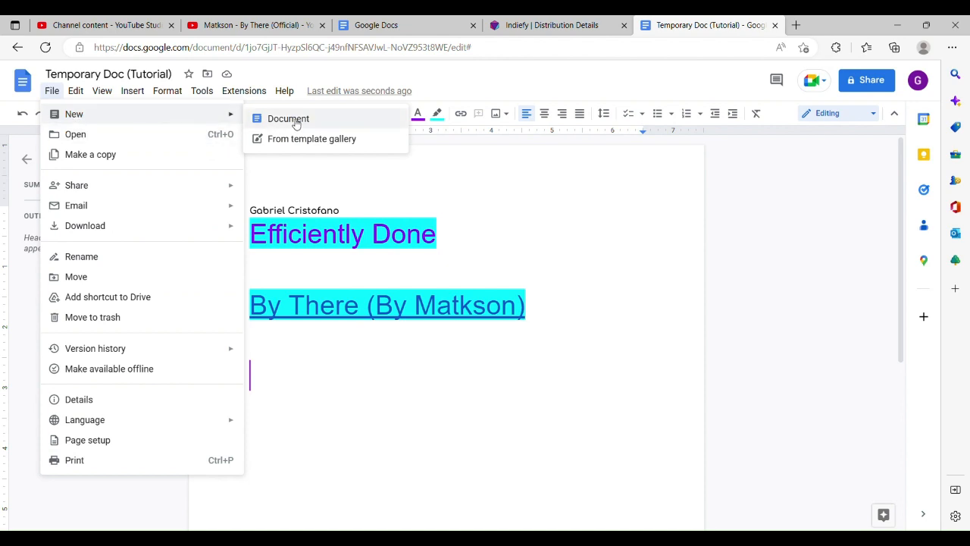
left_click(223, 135)
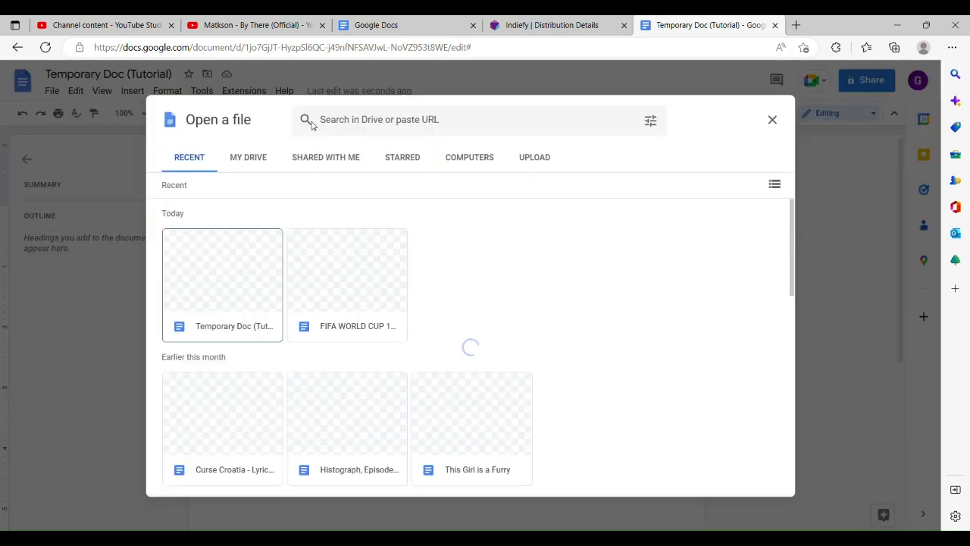
left_click(774, 120)
Start File > Make a copy, then close the dialog without copying
left_click(50, 94)
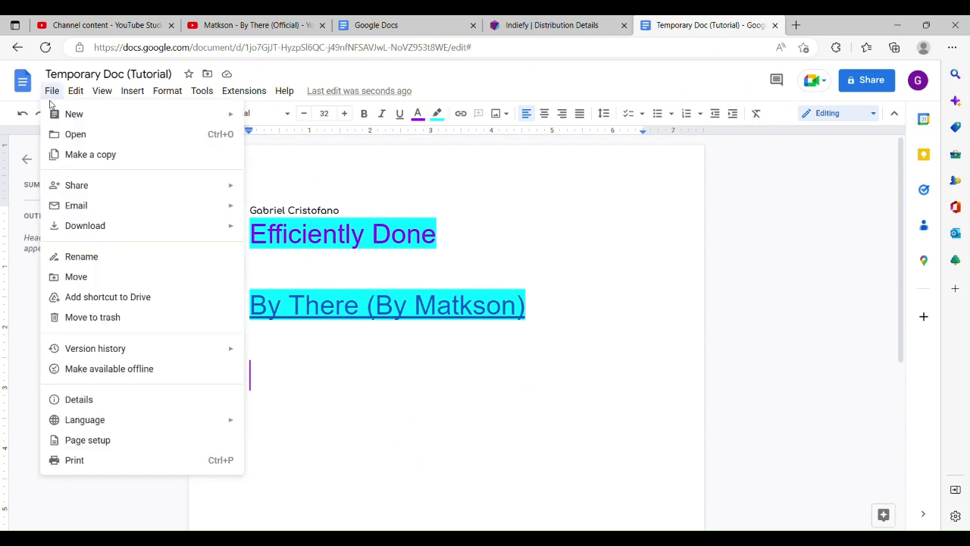
left_click(82, 154)
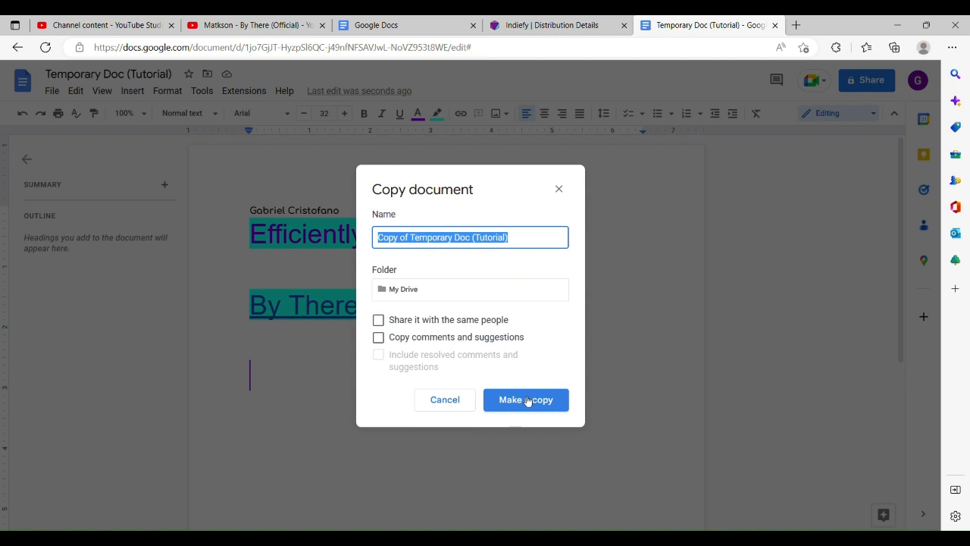
left_click(559, 189)
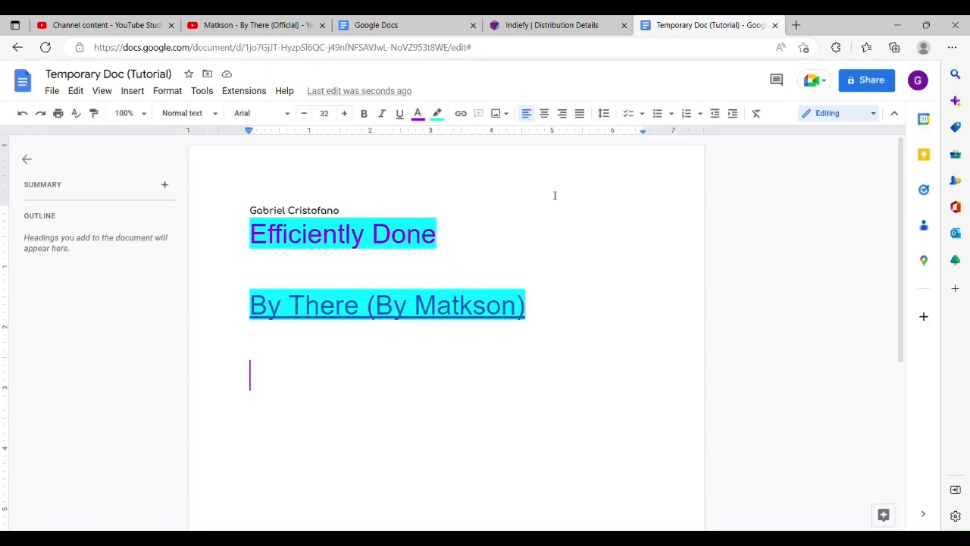
Show the Share submenu under the File menu
left_click(59, 92)
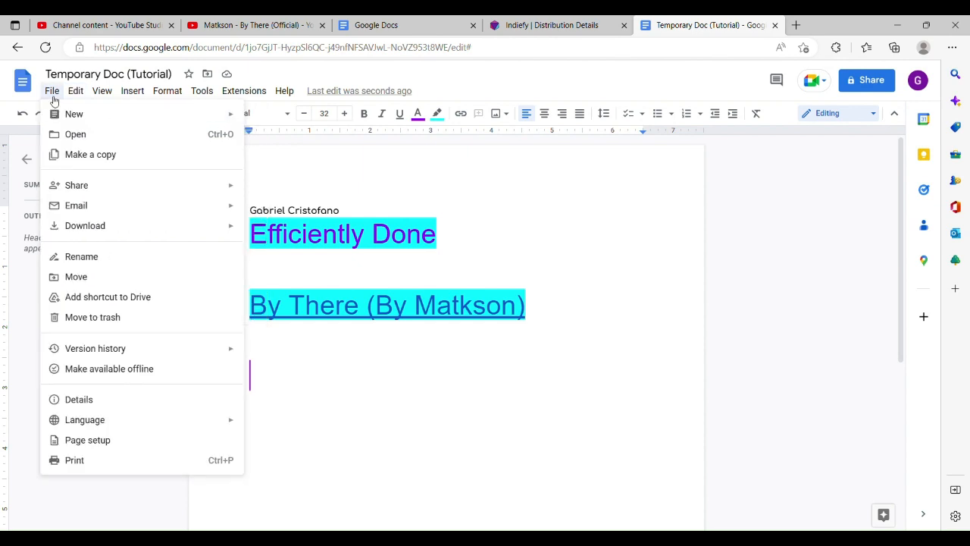
mouse_move(119, 189)
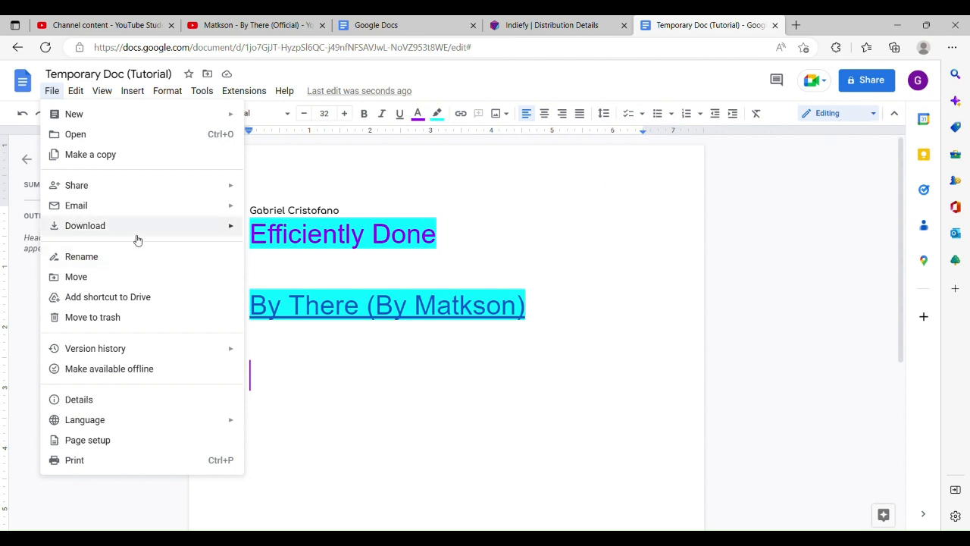
mouse_move(190, 194)
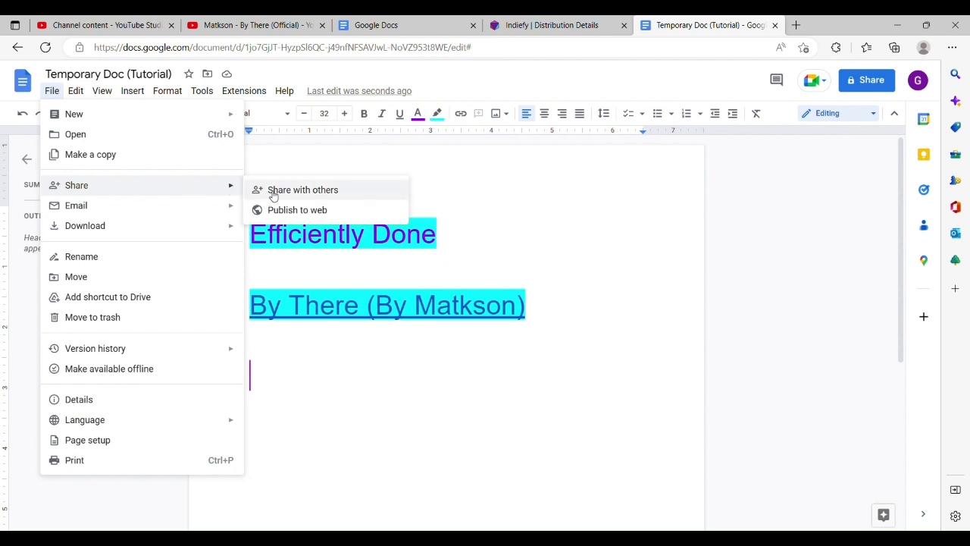
left_click(292, 210)
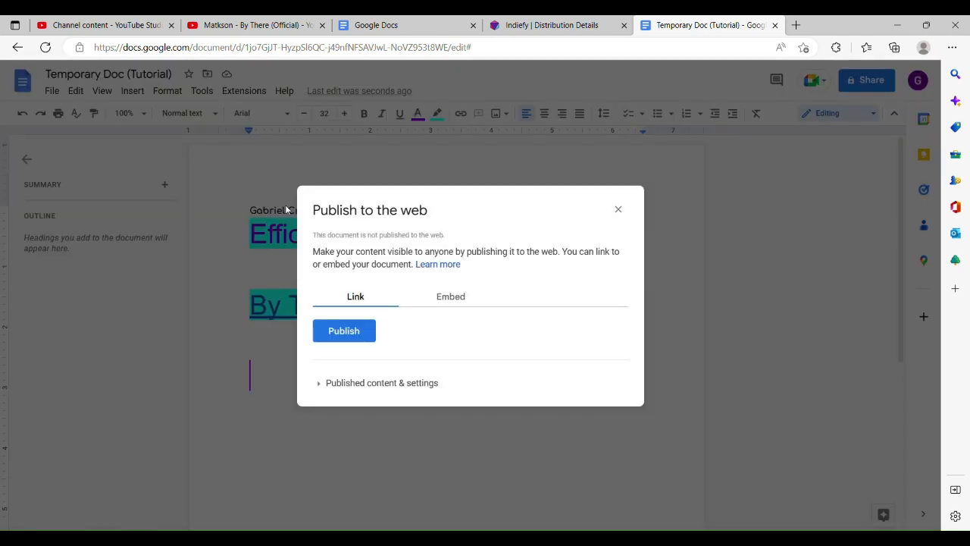
left_click(448, 303)
left_click(358, 304)
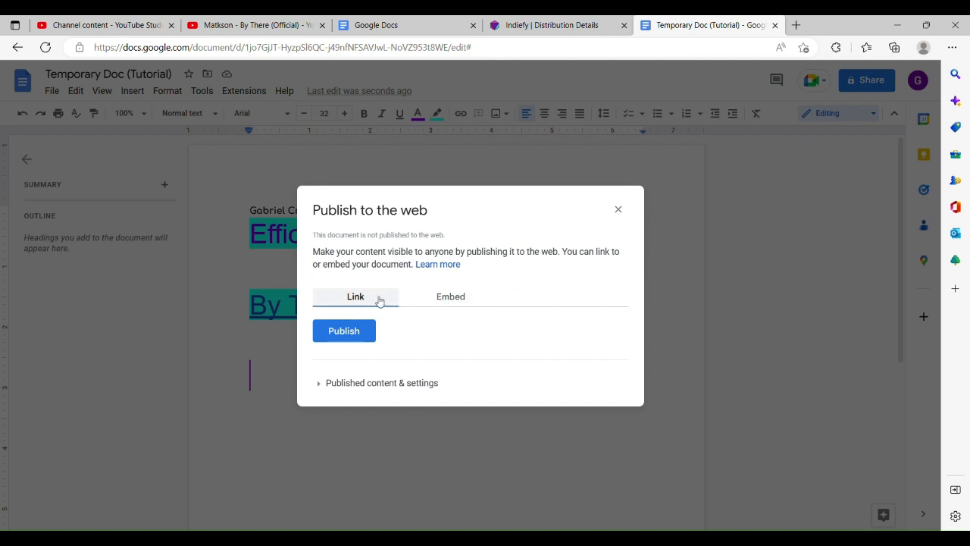
left_click(618, 209)
left_click(51, 90)
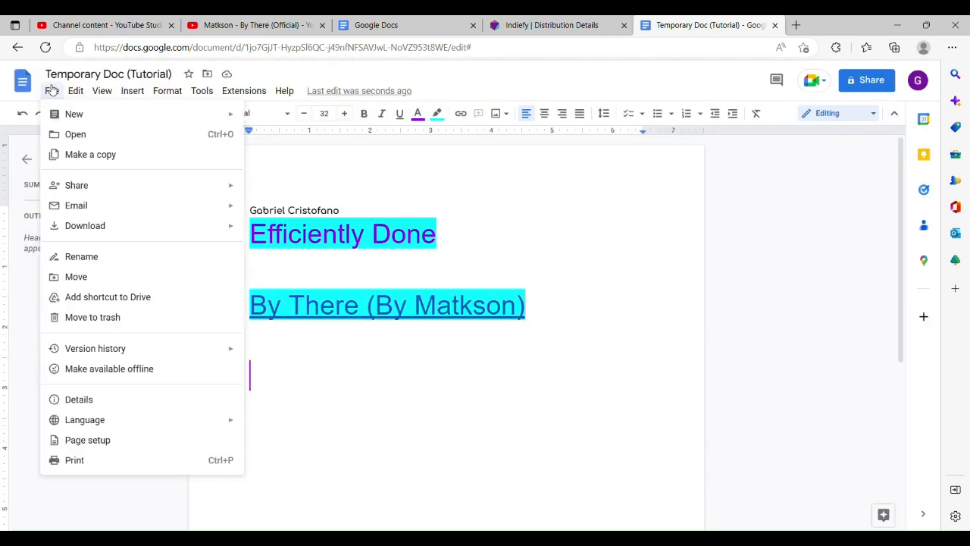
mouse_move(119, 206)
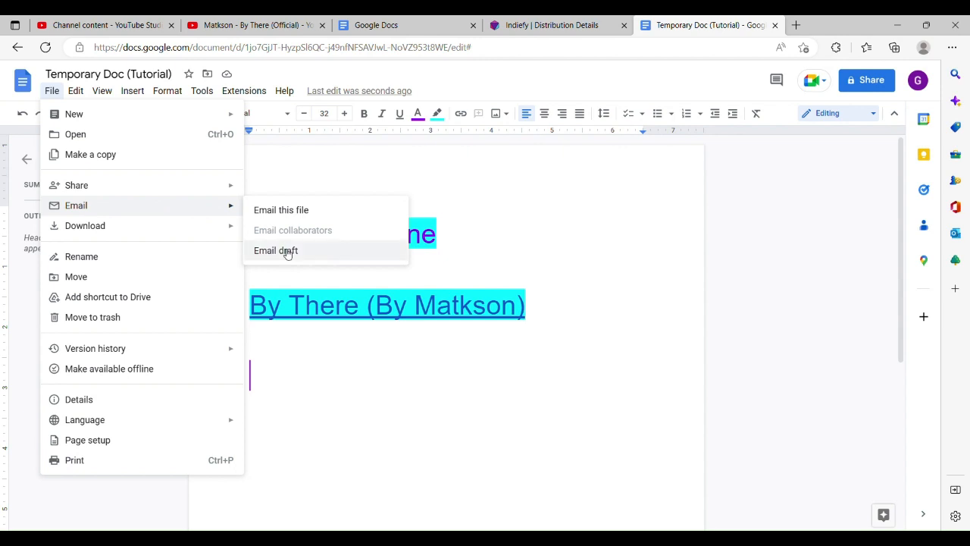
mouse_move(216, 224)
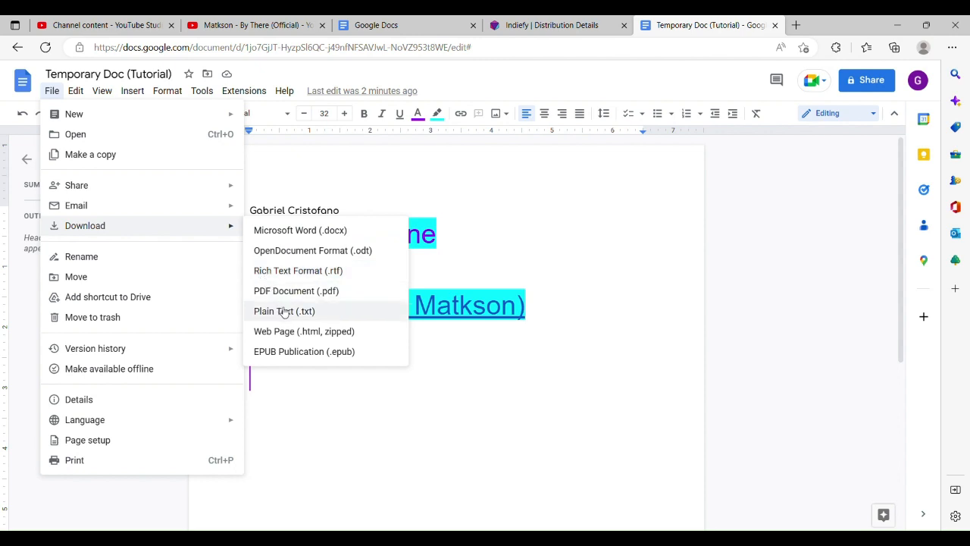
Try renaming and moving the document, keeping its name and folder unchanged
left_click(142, 266)
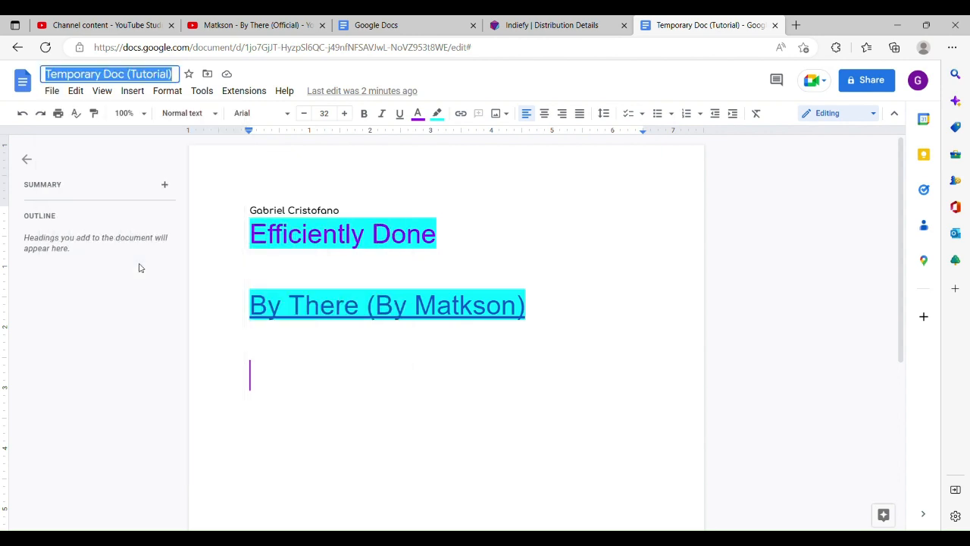
key("Return")
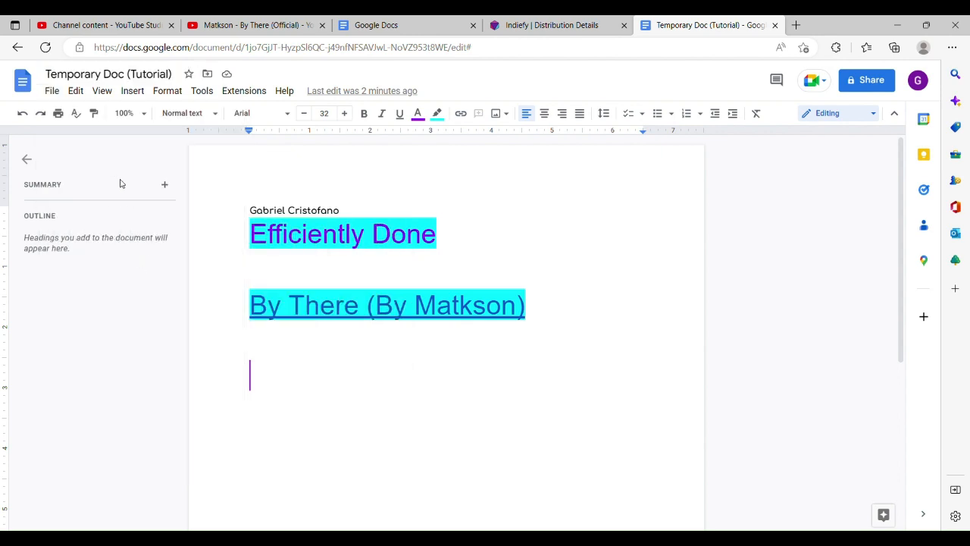
left_click(54, 93)
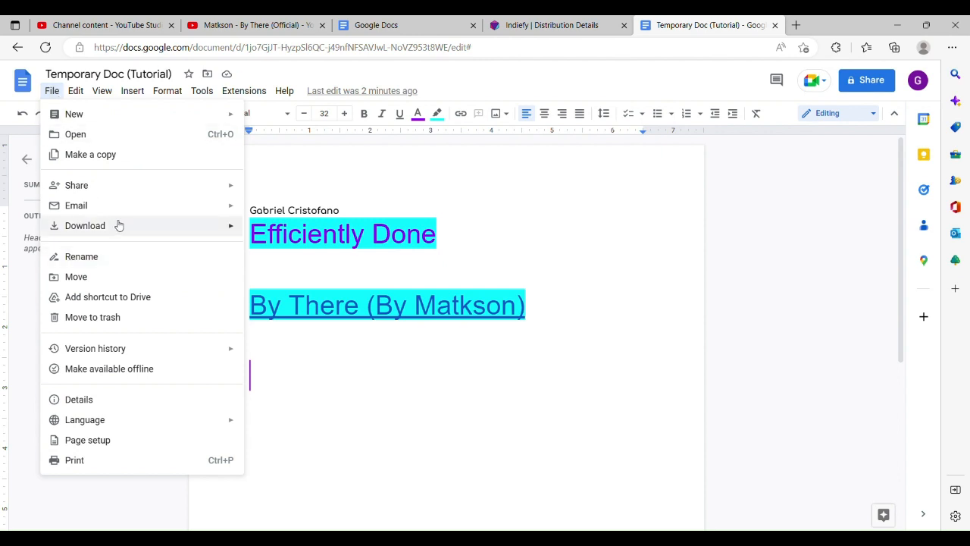
left_click(119, 277)
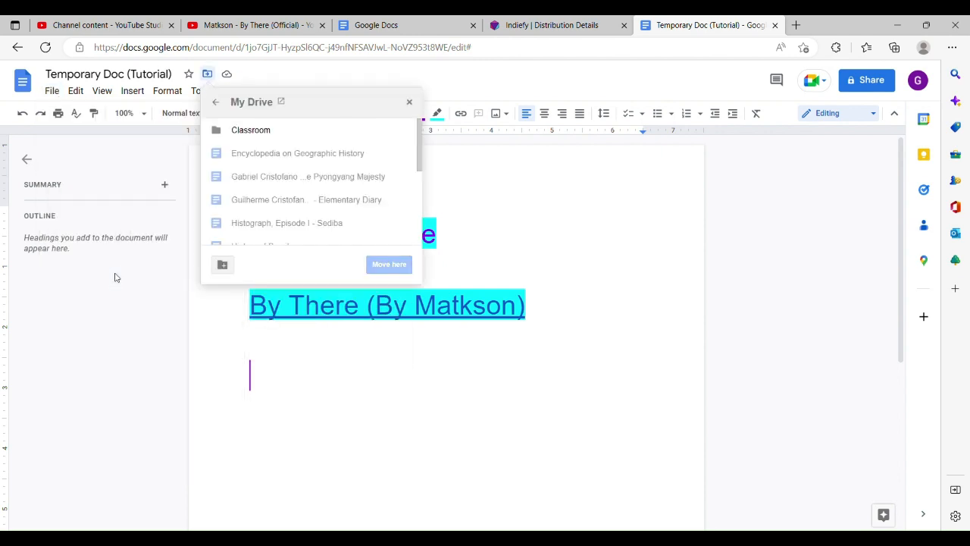
scroll(338, 209, "down", 3)
scroll(338, 210, "down", 3)
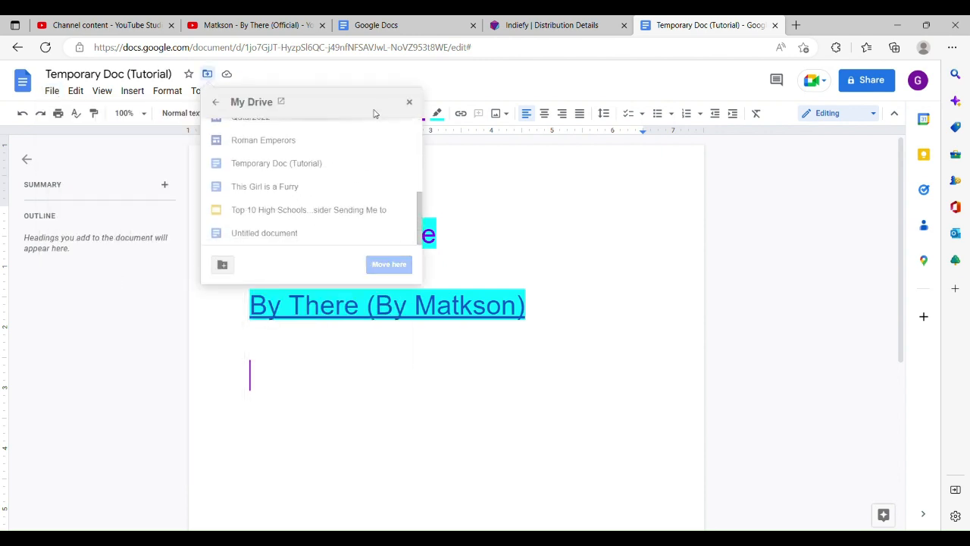
left_click(409, 103)
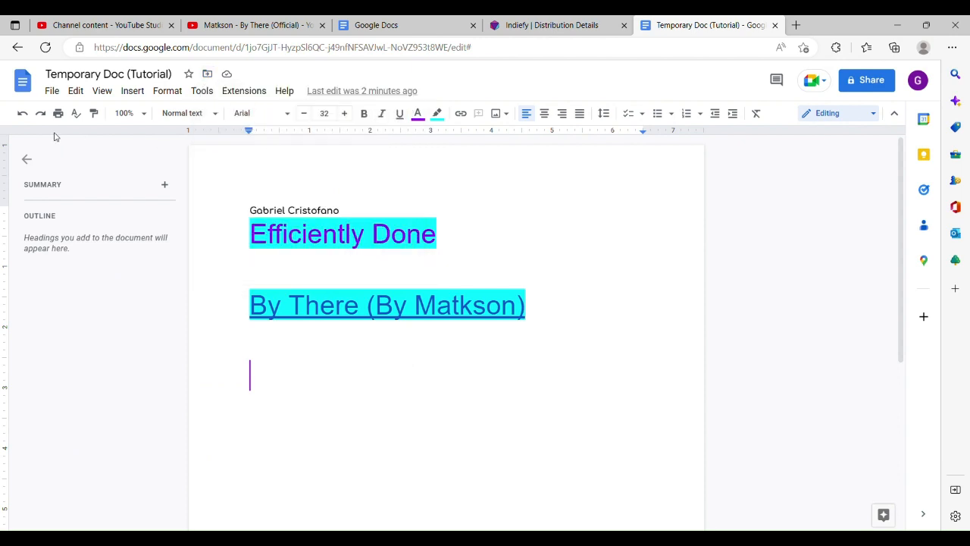
Add a shortcut to this document in My Drive
left_click(51, 90)
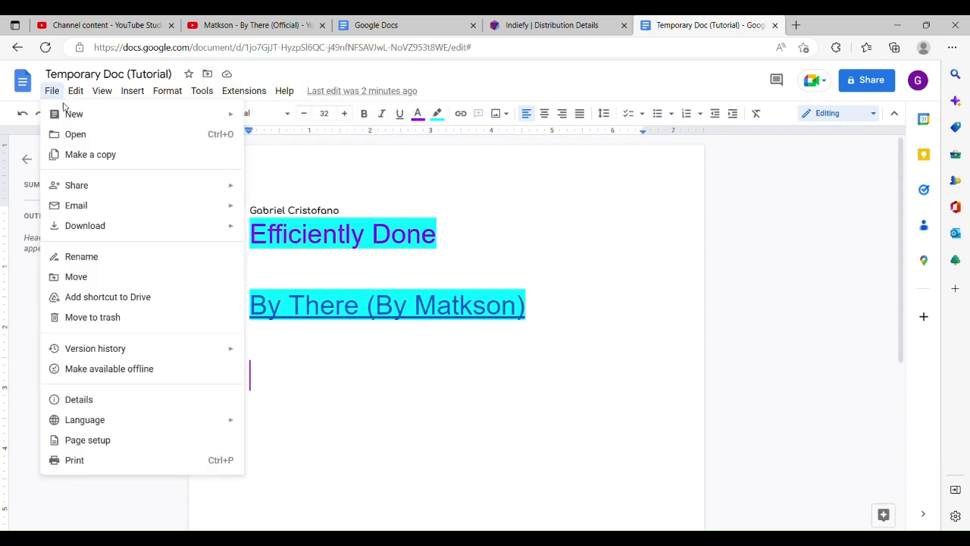
left_click(115, 297)
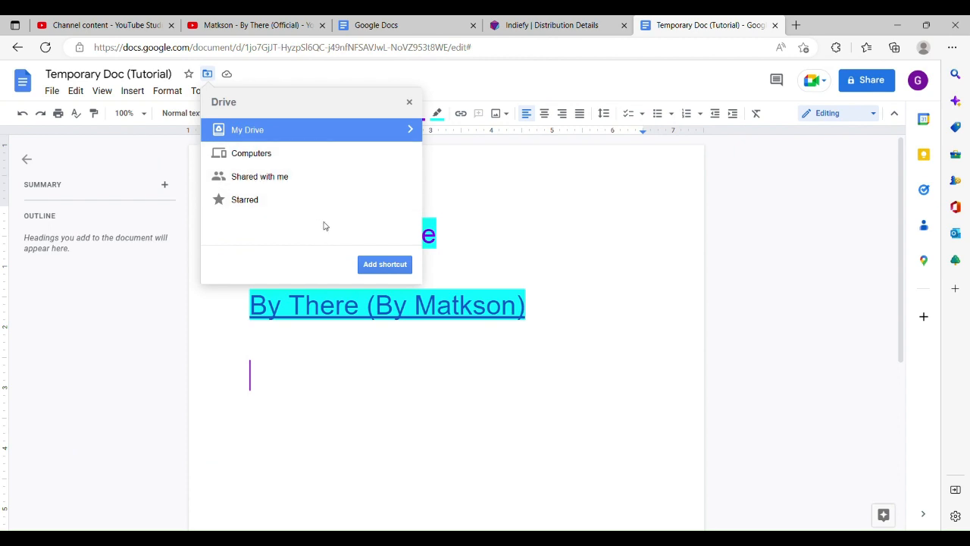
left_click(384, 265)
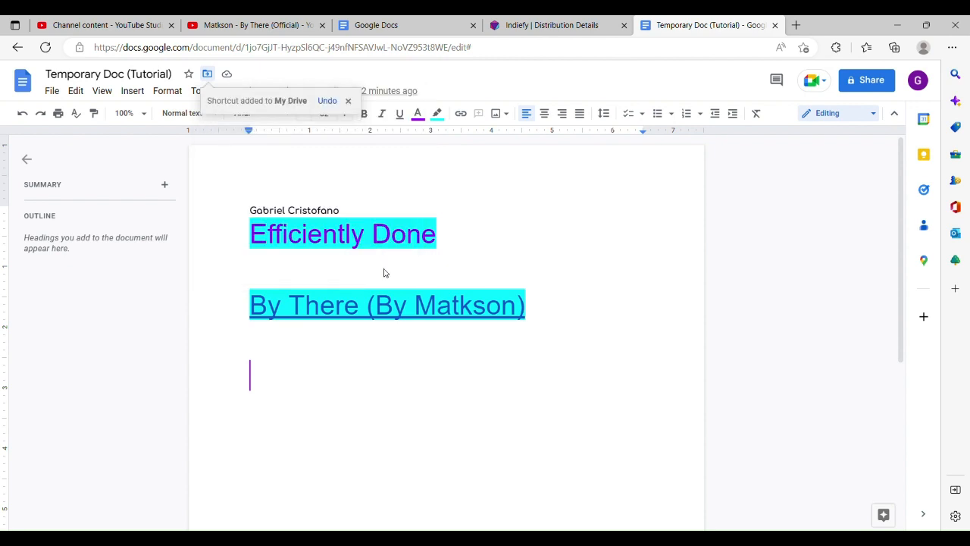
left_click(52, 91)
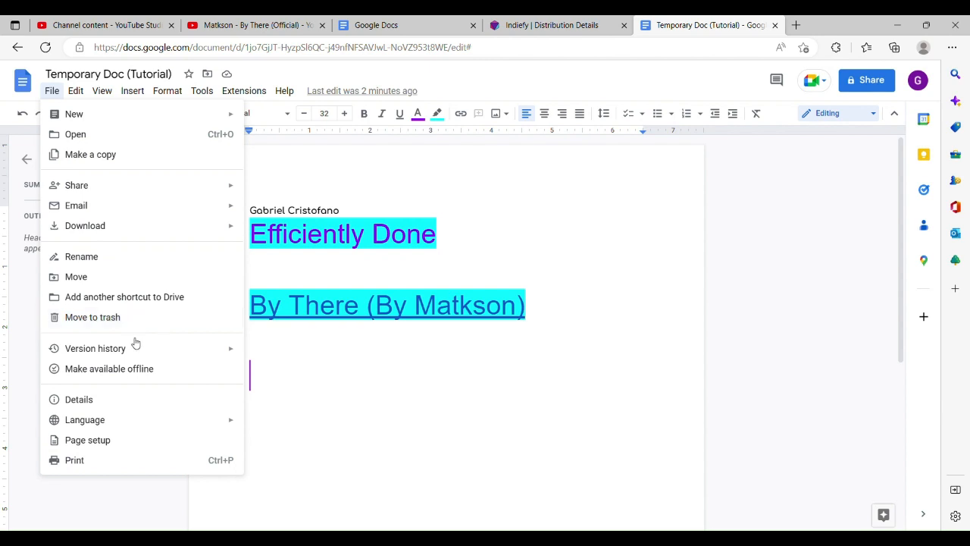
Name the current version 'Version 1', view it in version history, then return to editing
mouse_move(137, 348)
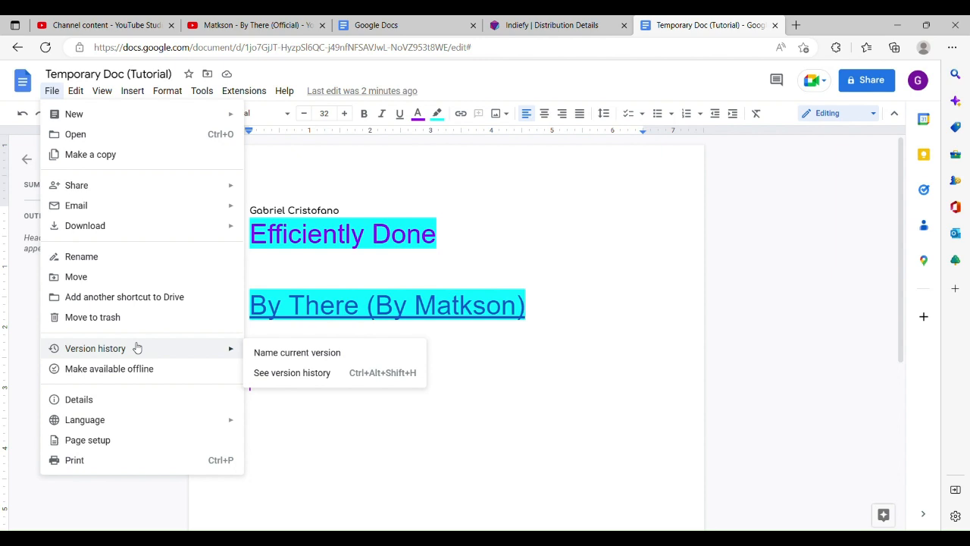
left_click(254, 352)
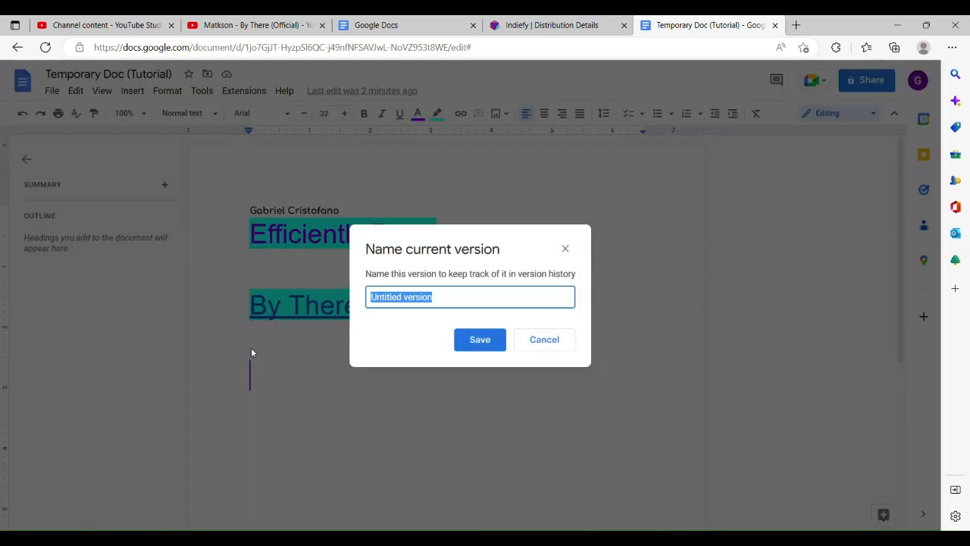
type("Ve")
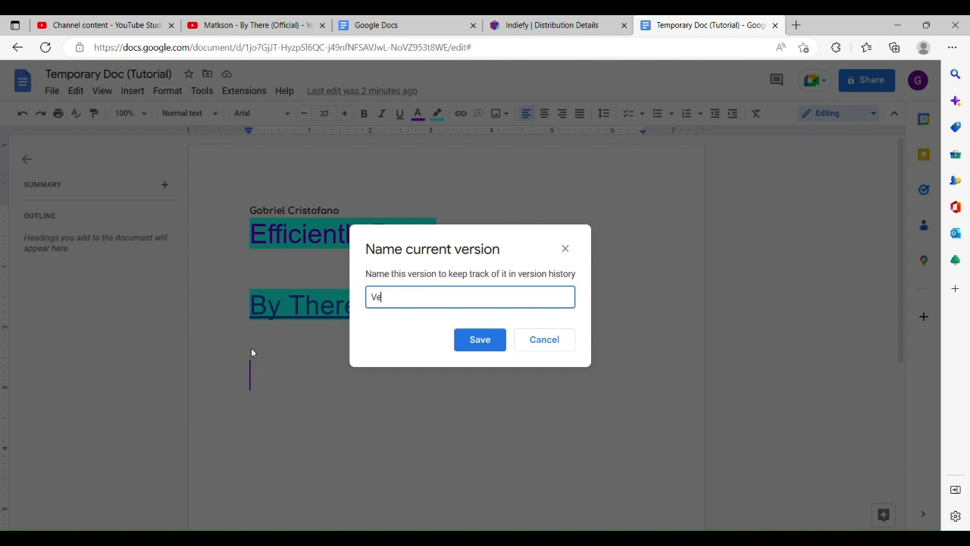
type("rsion 1")
left_click(478, 340)
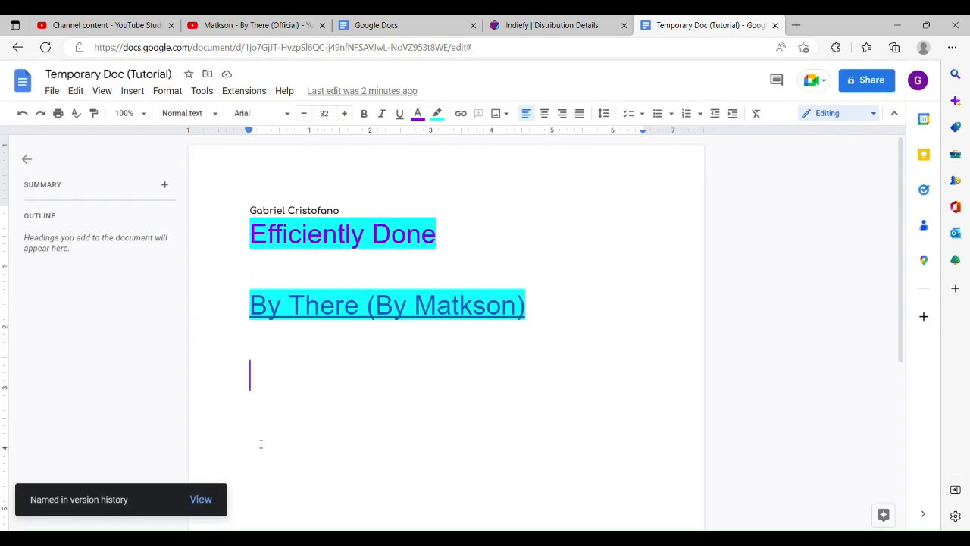
left_click(206, 500)
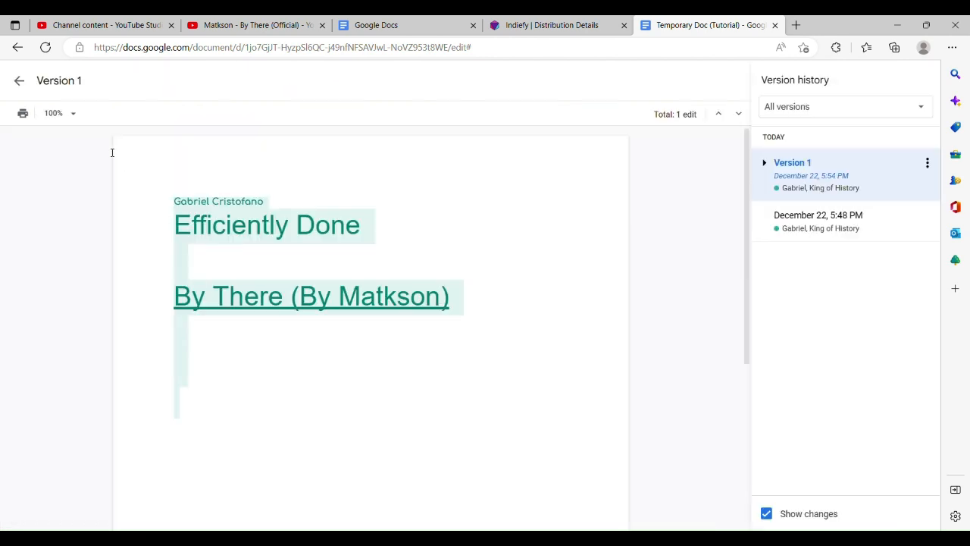
left_click(19, 81)
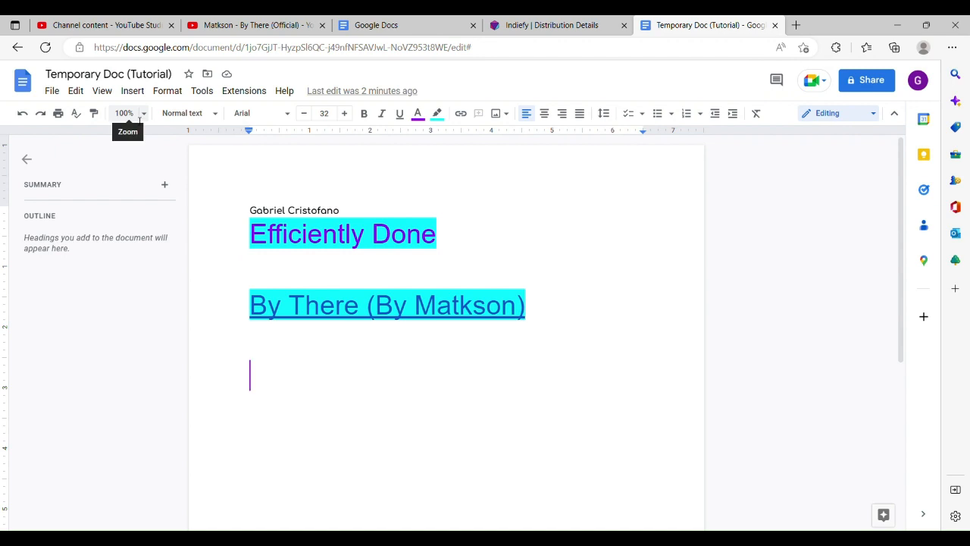
left_click(51, 92)
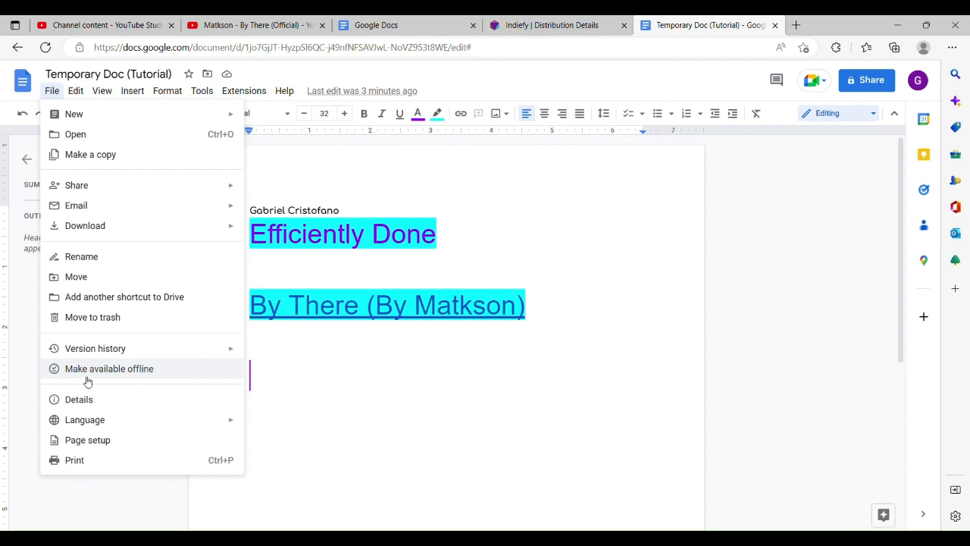
left_click(84, 399)
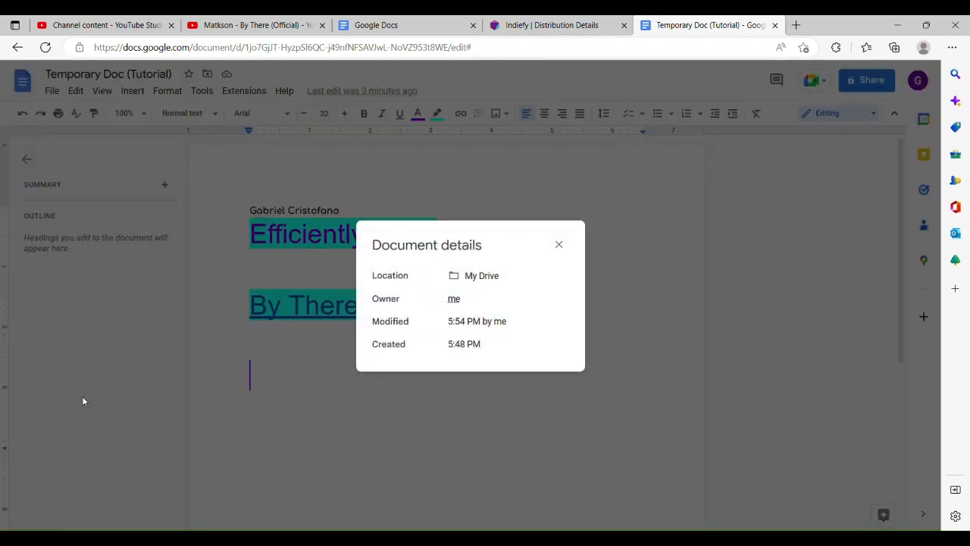
left_click_drag(383, 278, 489, 325)
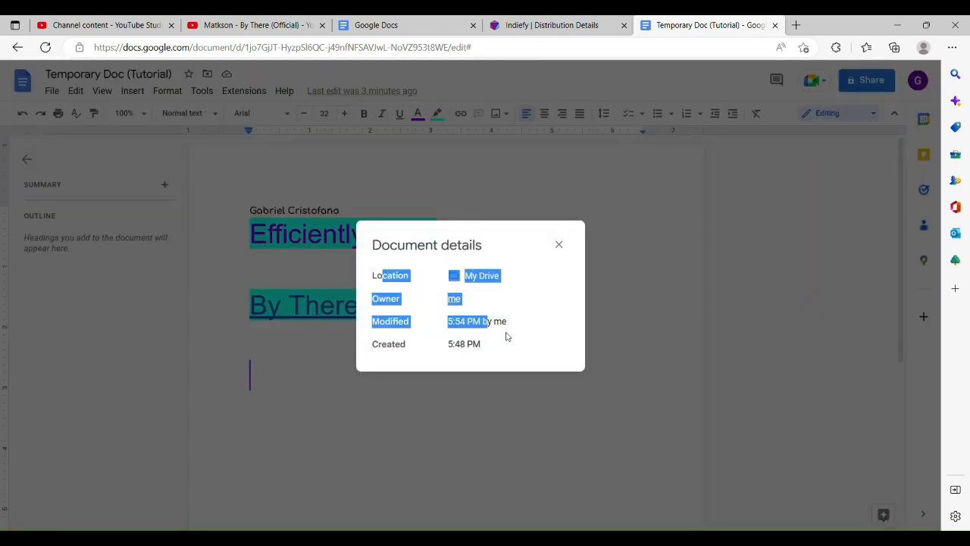
left_click(507, 333)
left_click(565, 241)
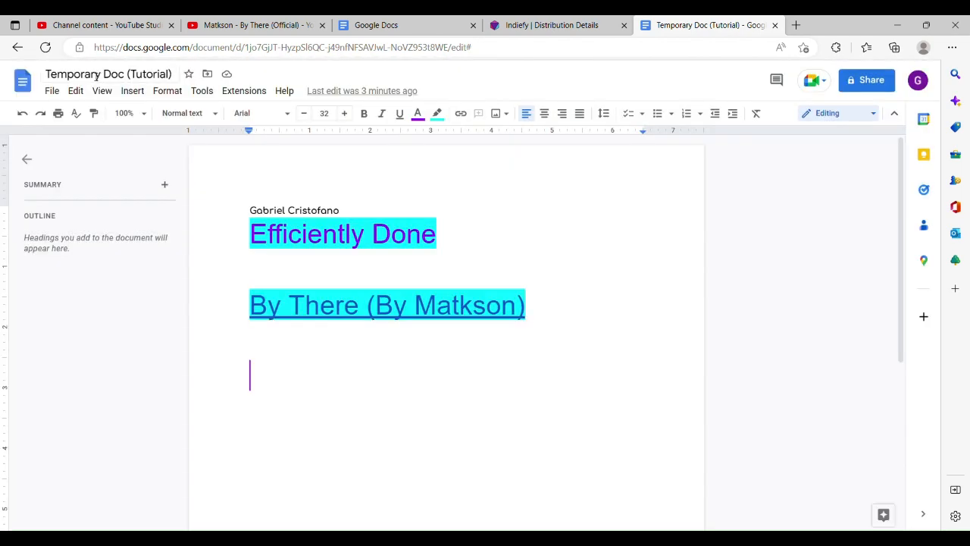
left_click(52, 90)
mouse_move(130, 418)
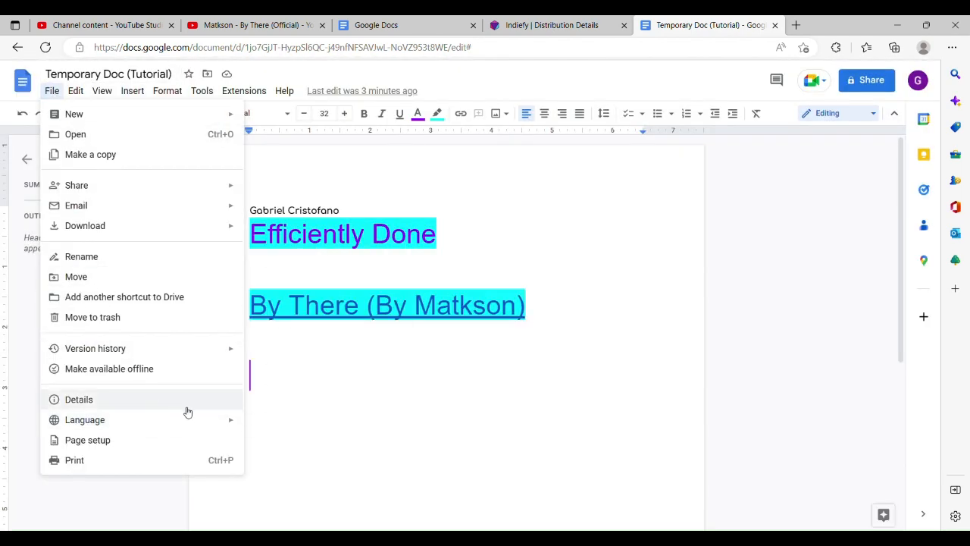
scroll(282, 385, "down", 3)
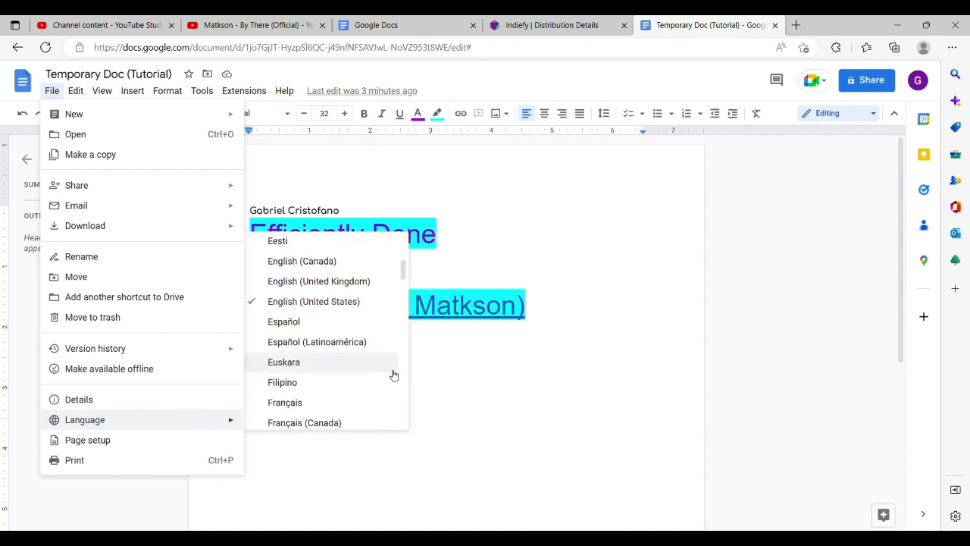
left_click(354, 307)
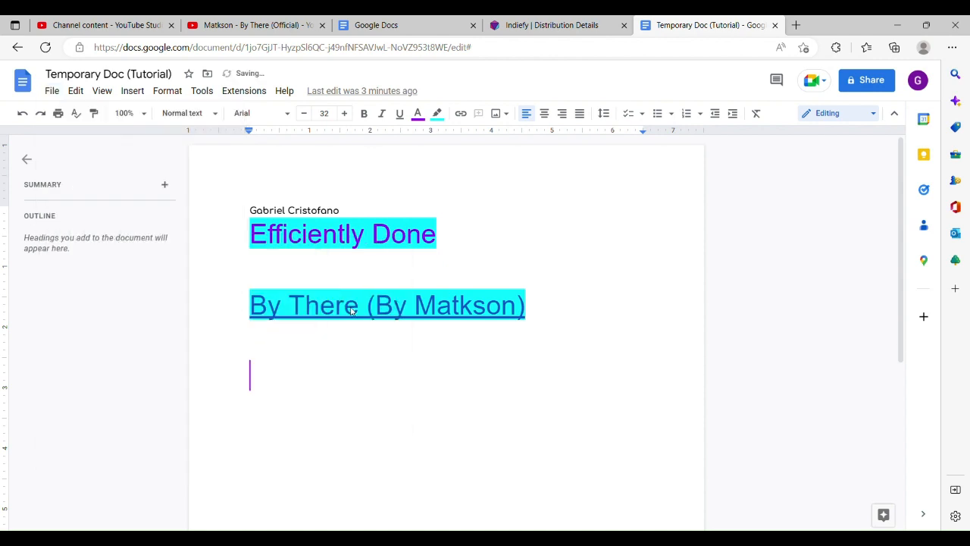
left_click(51, 90)
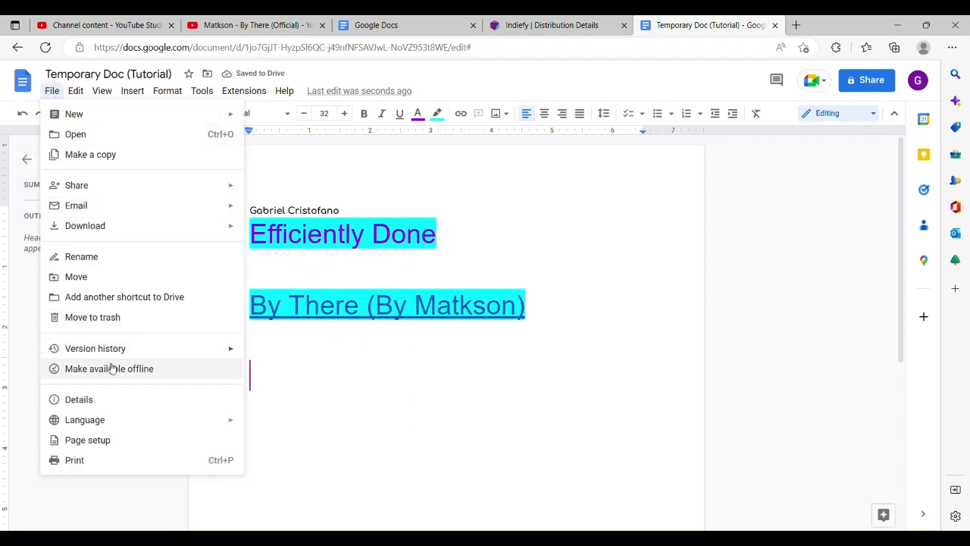
left_click(118, 442)
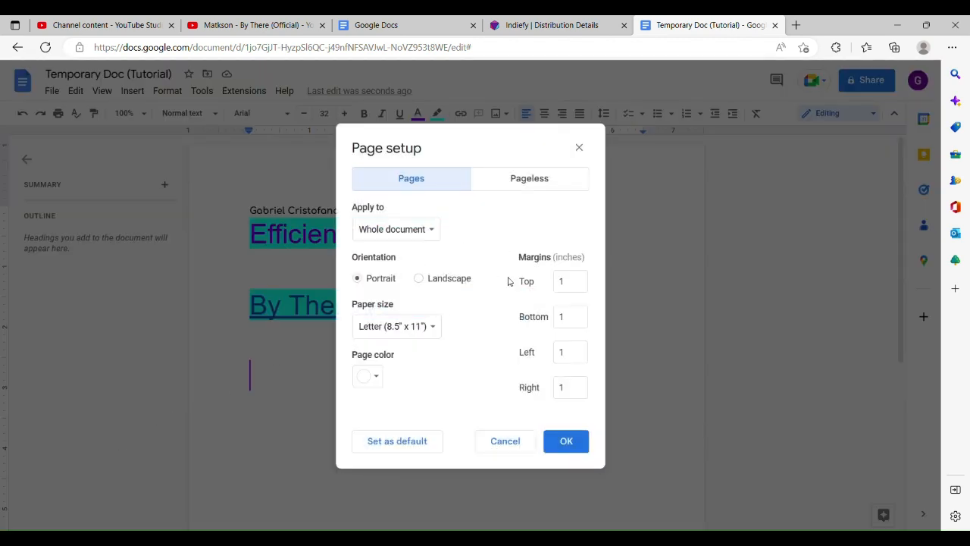
left_click(579, 148)
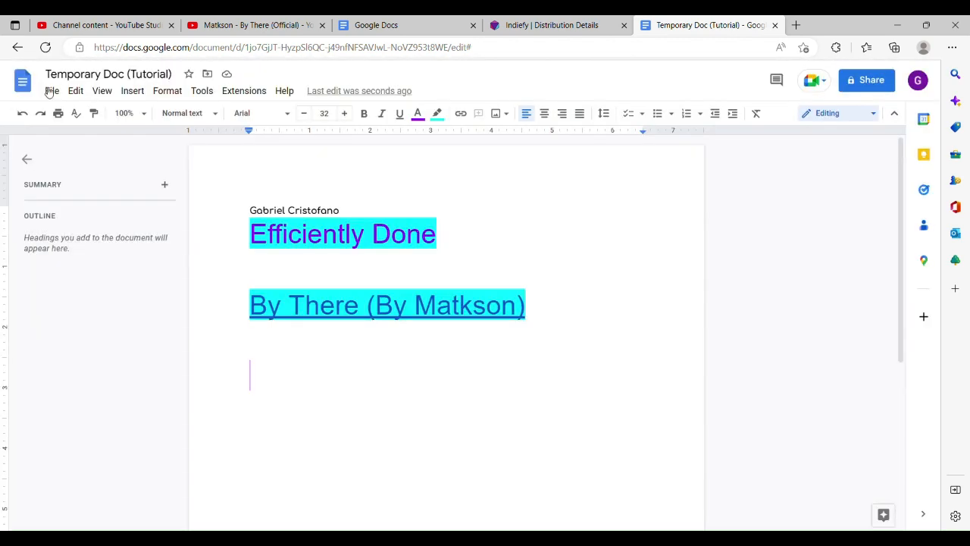
left_click(50, 91)
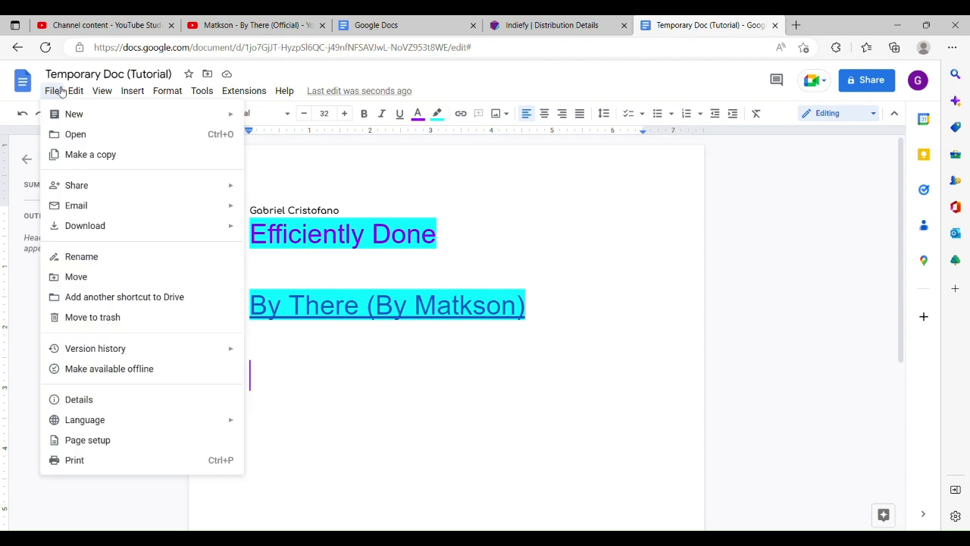
left_click(135, 461)
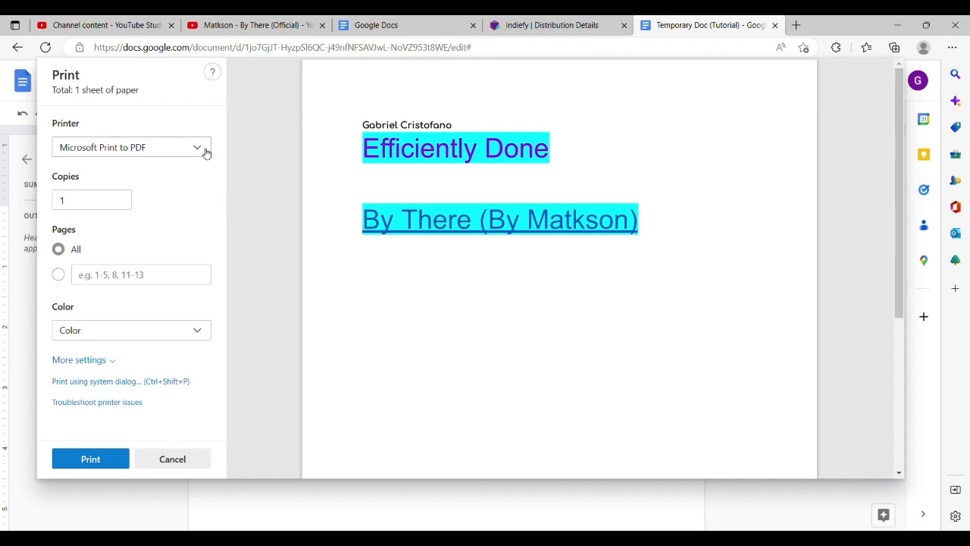
left_click(156, 458)
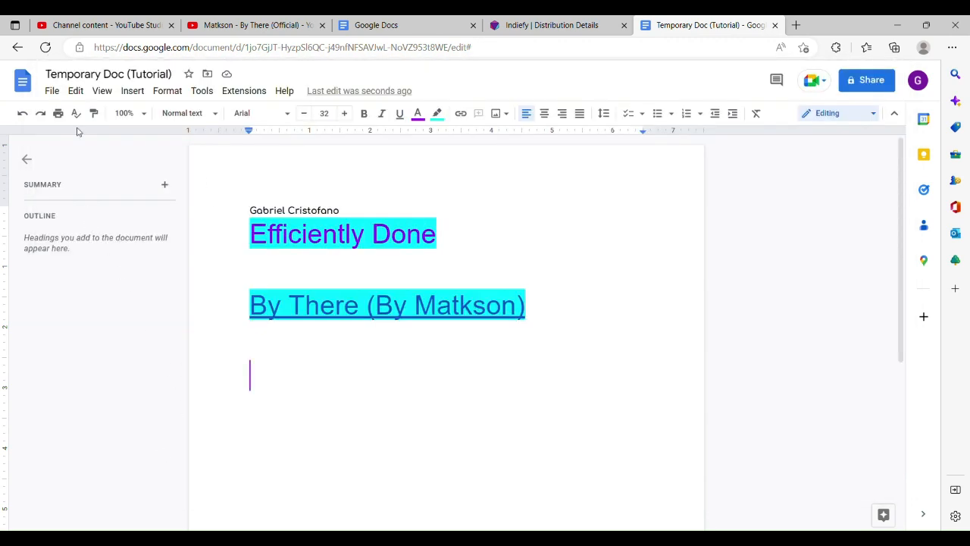
left_click(63, 90)
Show the Edit menu with undo, paste and find-and-replace commands
mouse_move(75, 87)
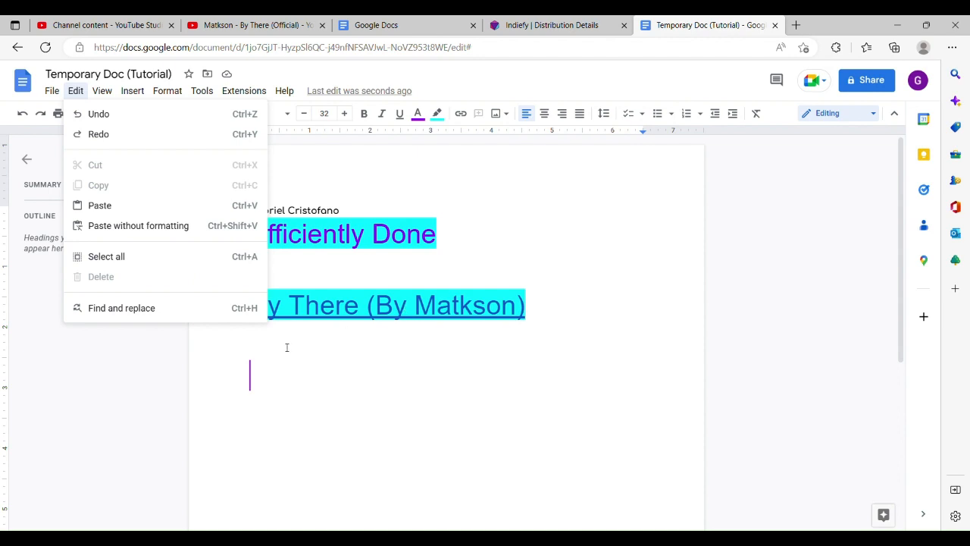
Switch the document to full-screen view, then exit with Esc to restore menus and toolbars
left_click(147, 368)
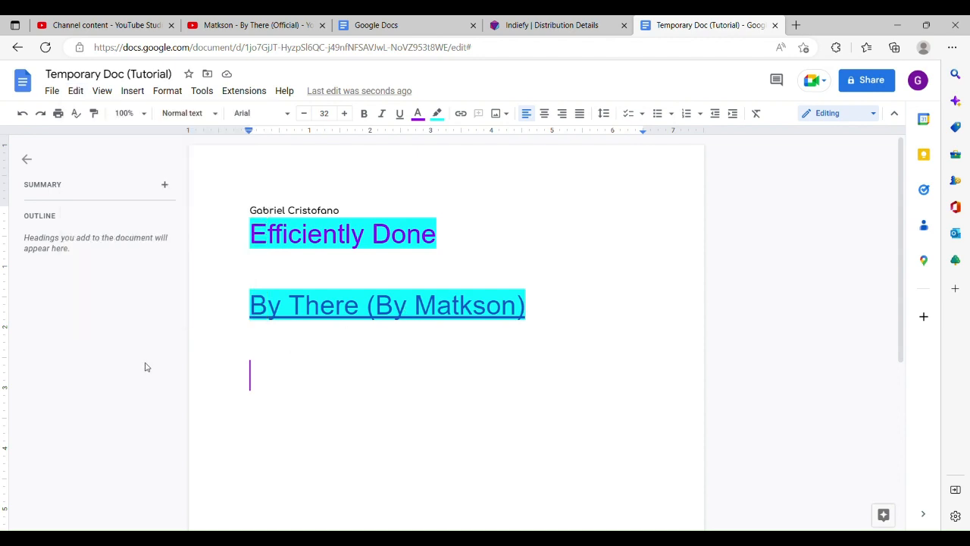
left_click(114, 96)
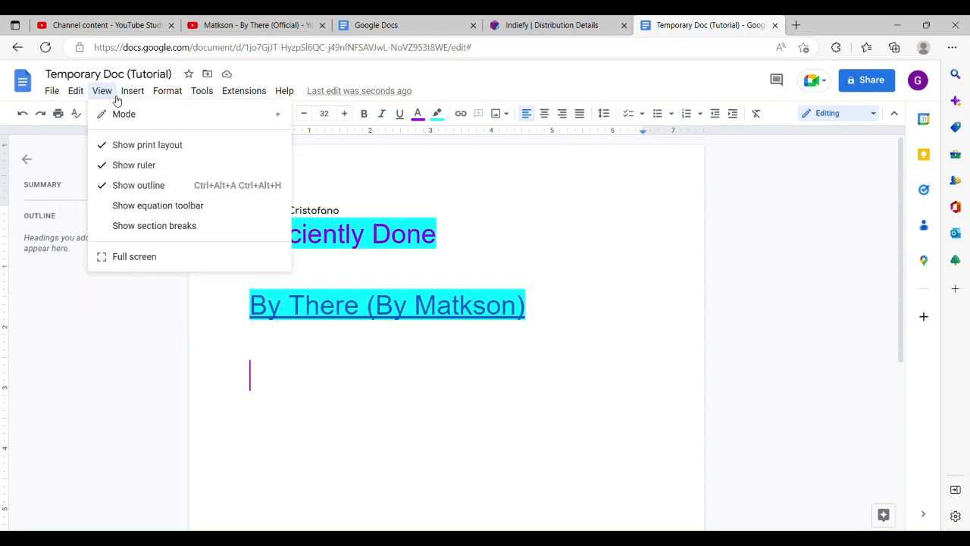
mouse_move(141, 126)
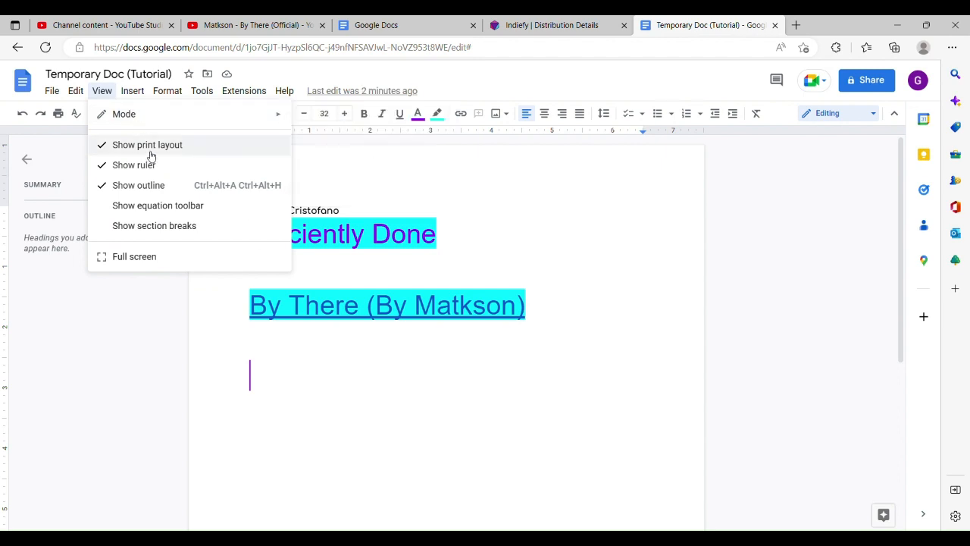
left_click(150, 255)
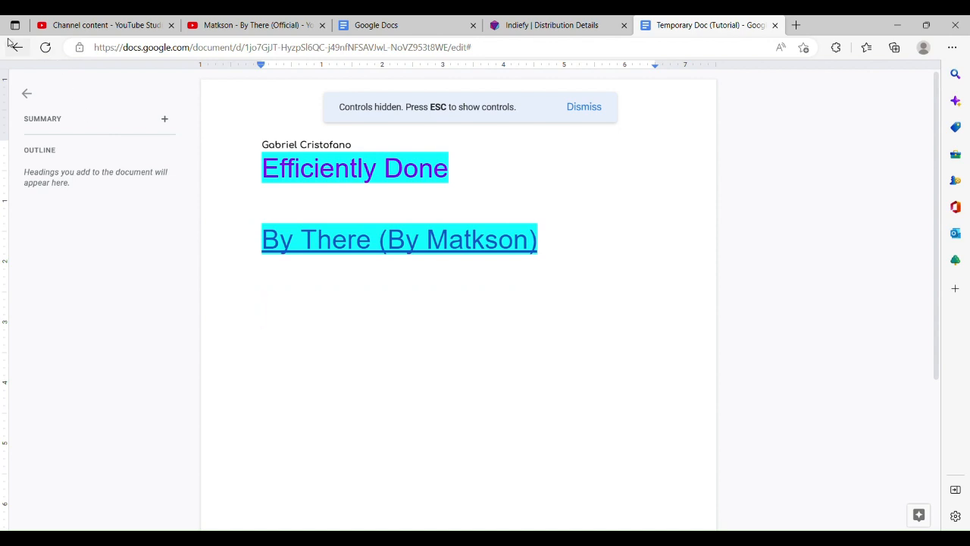
key("Escape")
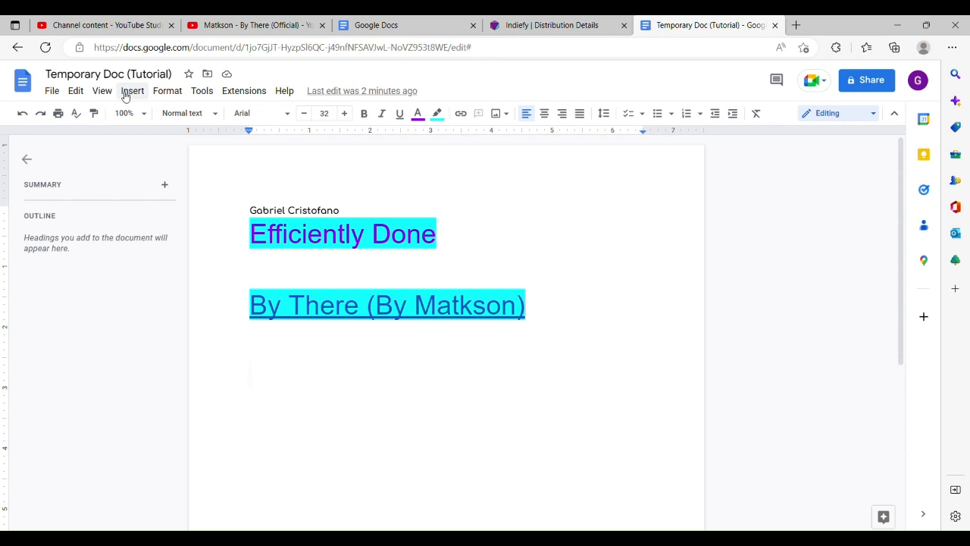
Insert the Brazilian coat-of-arms and first Brazil flag images from a web search for 'Brazil'
left_click(126, 96)
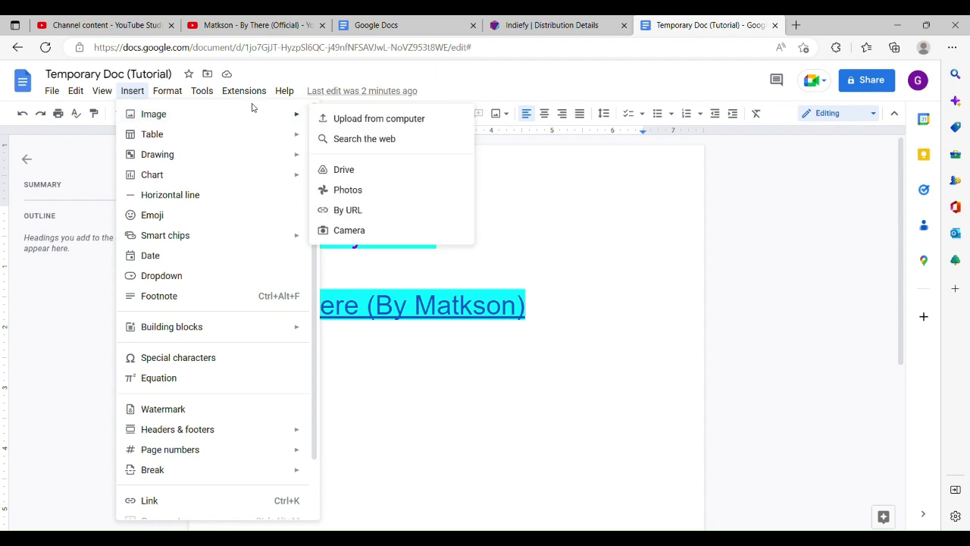
left_click(343, 143)
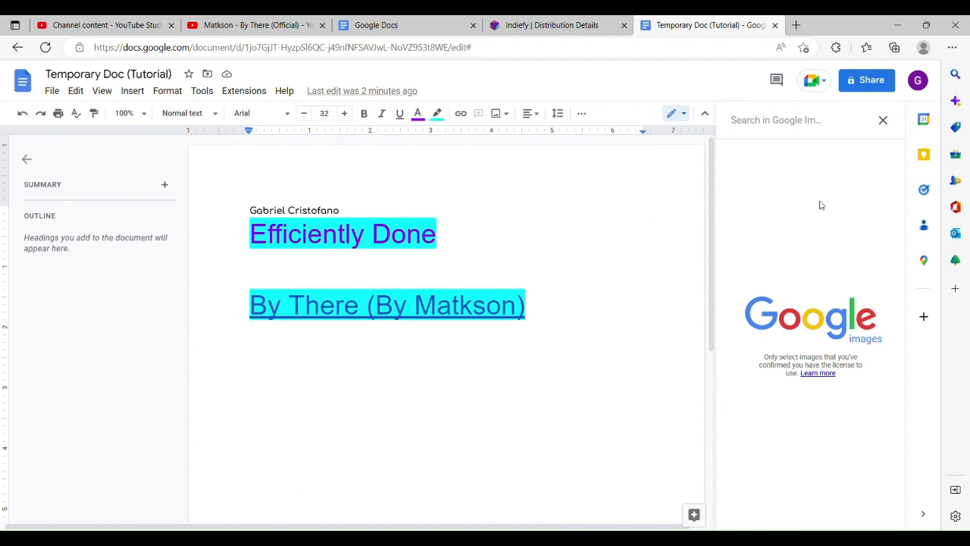
type("Braz")
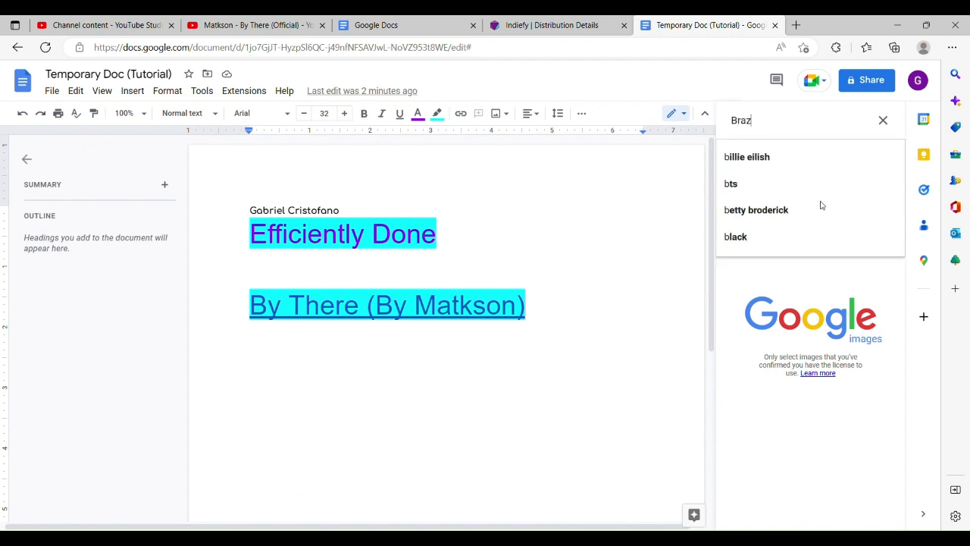
type("ul")
key("BackSpace")
key("BackSpace")
type("il")
key("Return")
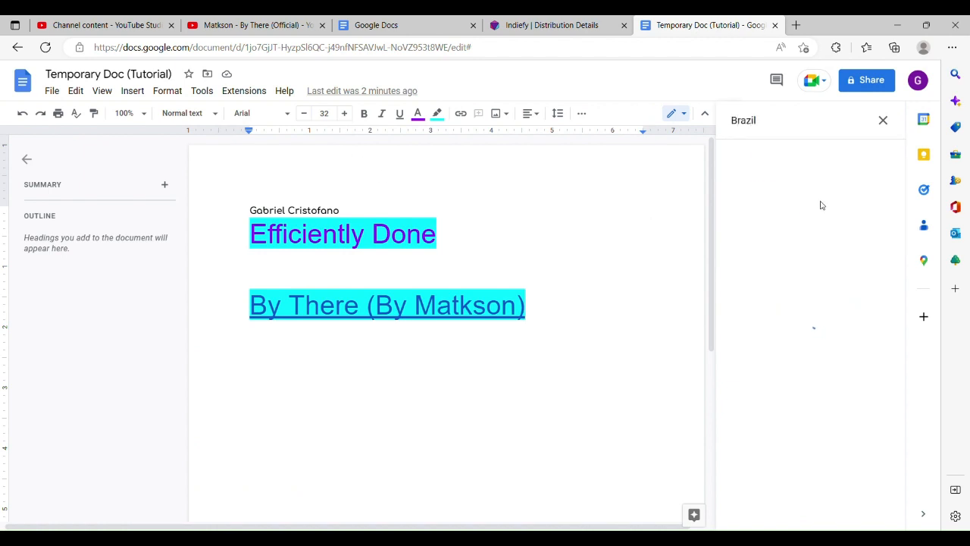
left_click(777, 241)
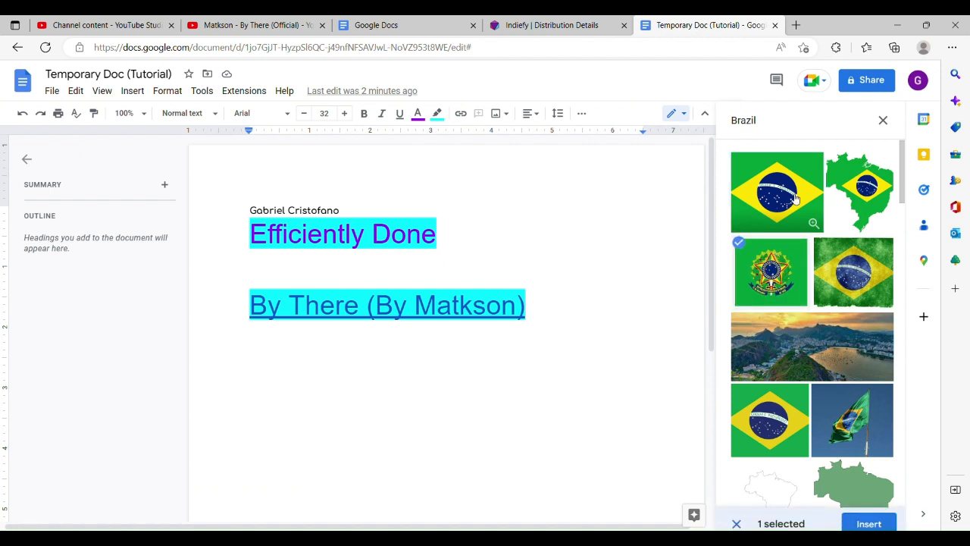
left_click(794, 199)
left_click(873, 514)
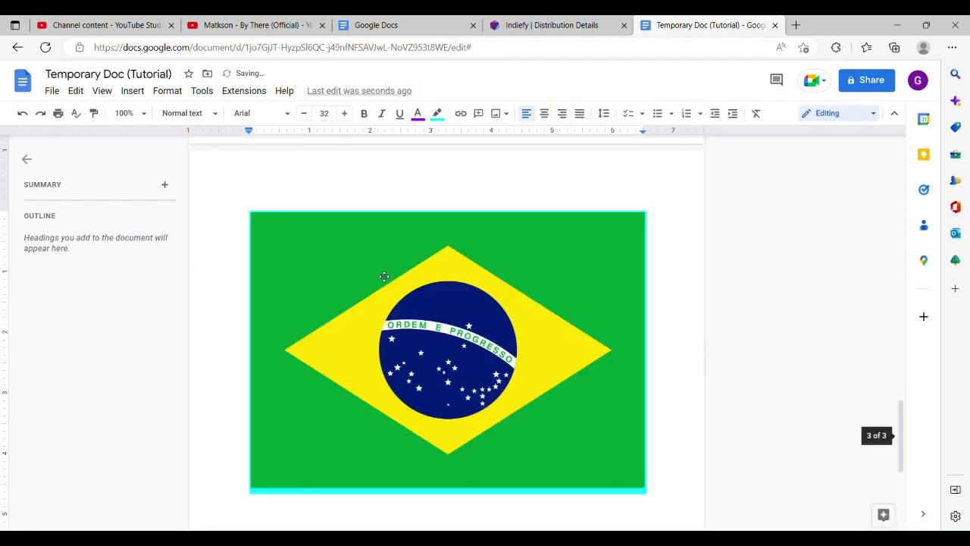
scroll(385, 283, "down", 4)
scroll(382, 304, "up", 20)
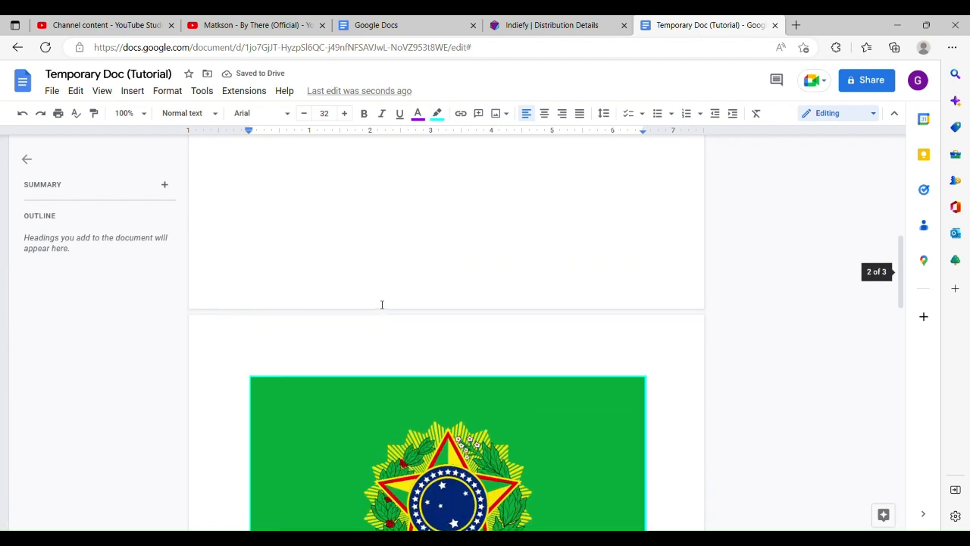
scroll(382, 305, "up", 2)
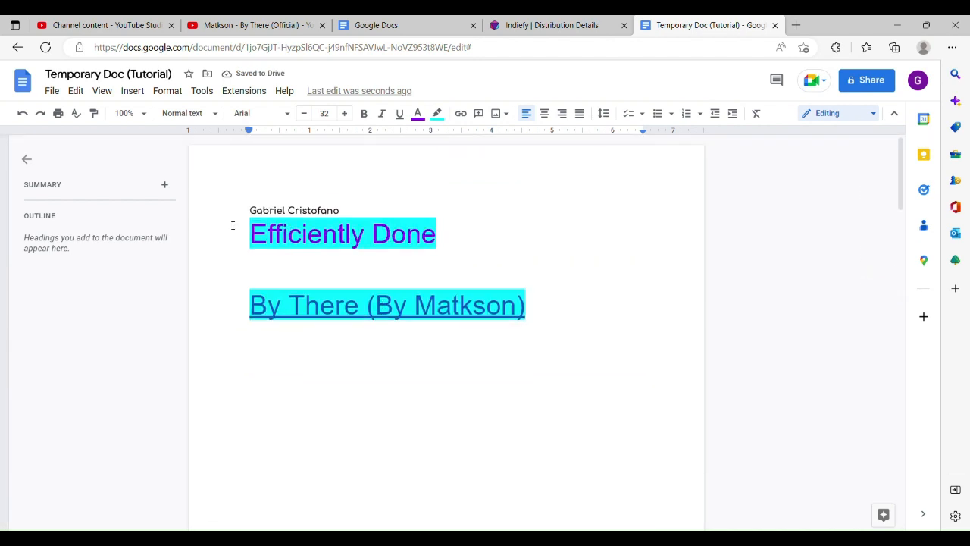
Insert an empty 7 × 5 table below the Brazil flag image
left_click(106, 92)
left_click(129, 93)
left_click(133, 92)
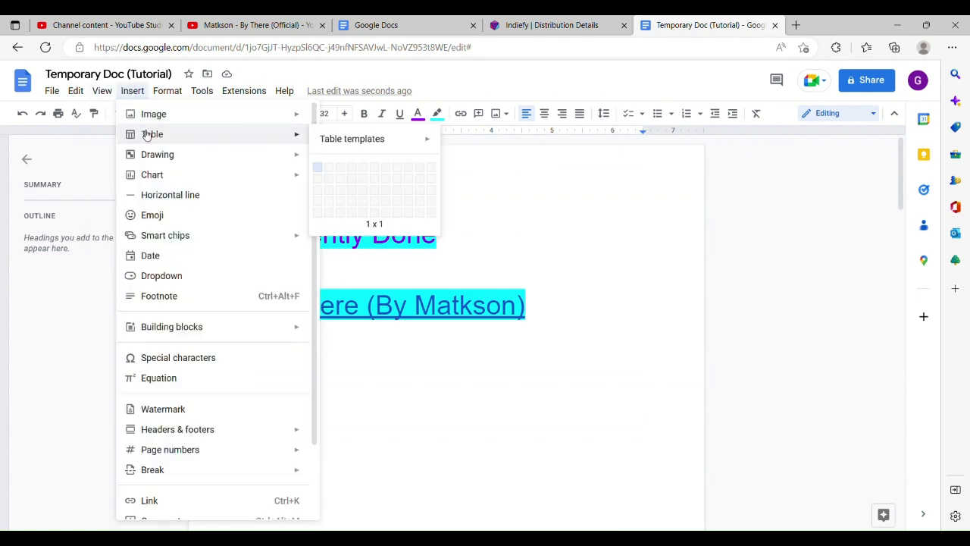
left_click(390, 216)
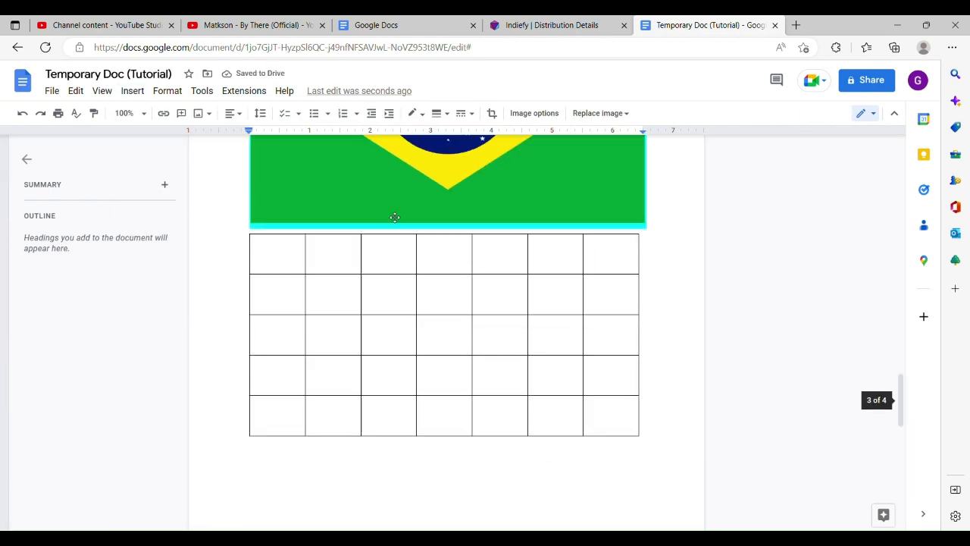
scroll(370, 282, "up", 15)
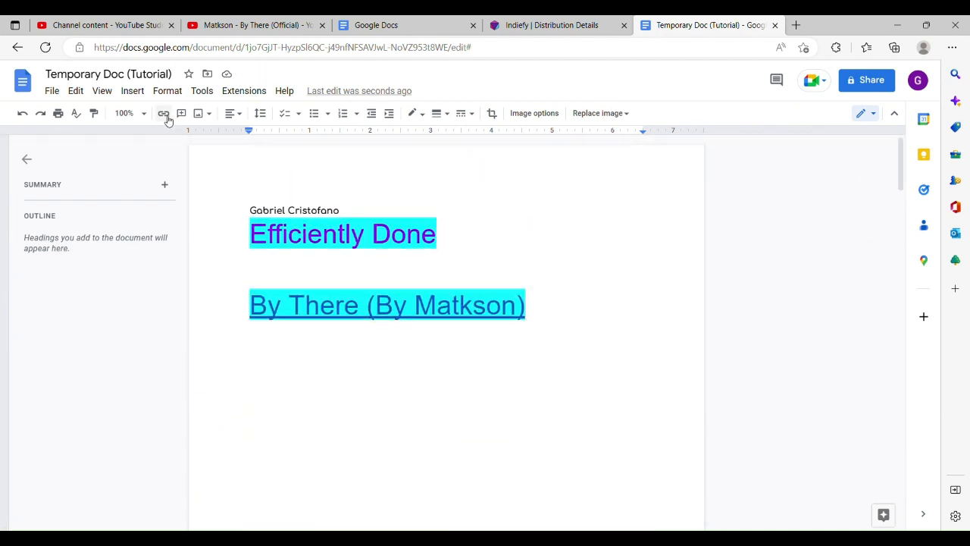
Start a new drawing and draw a rectangle in the upper middle of the canvas
left_click(137, 94)
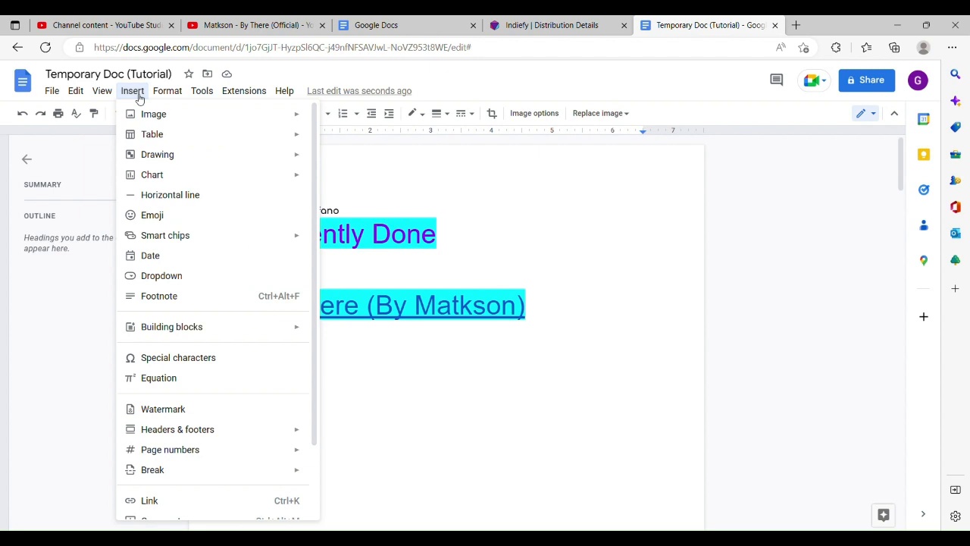
mouse_move(154, 155)
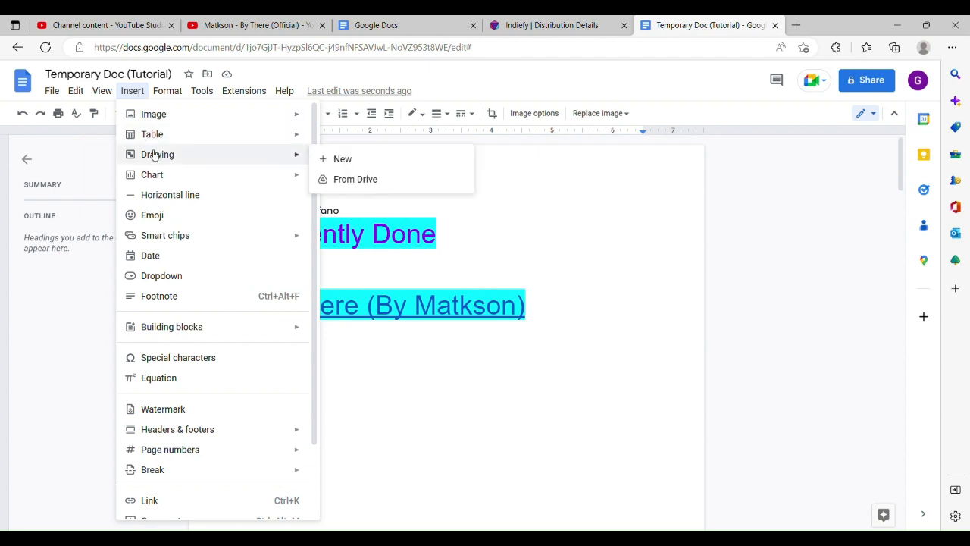
left_click(389, 160)
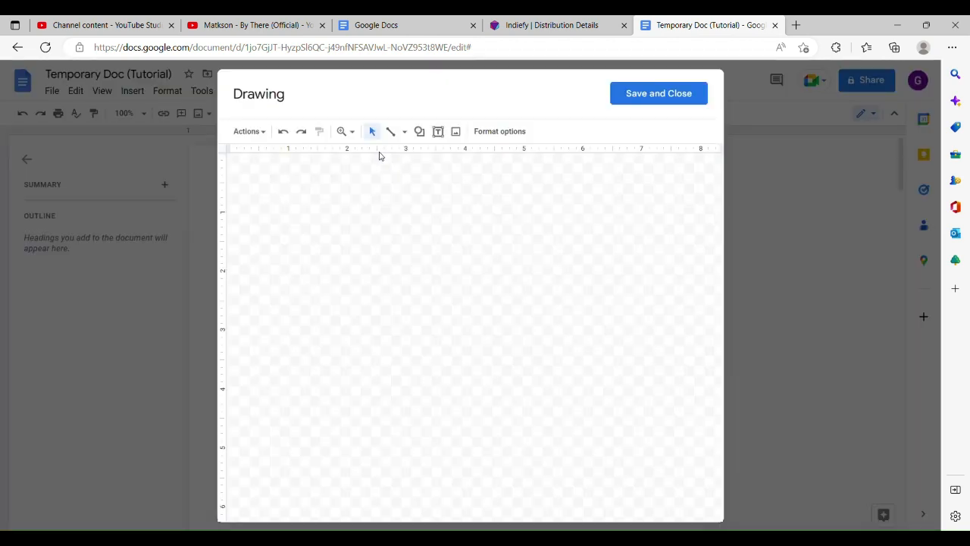
left_click(420, 133)
mouse_move(435, 157)
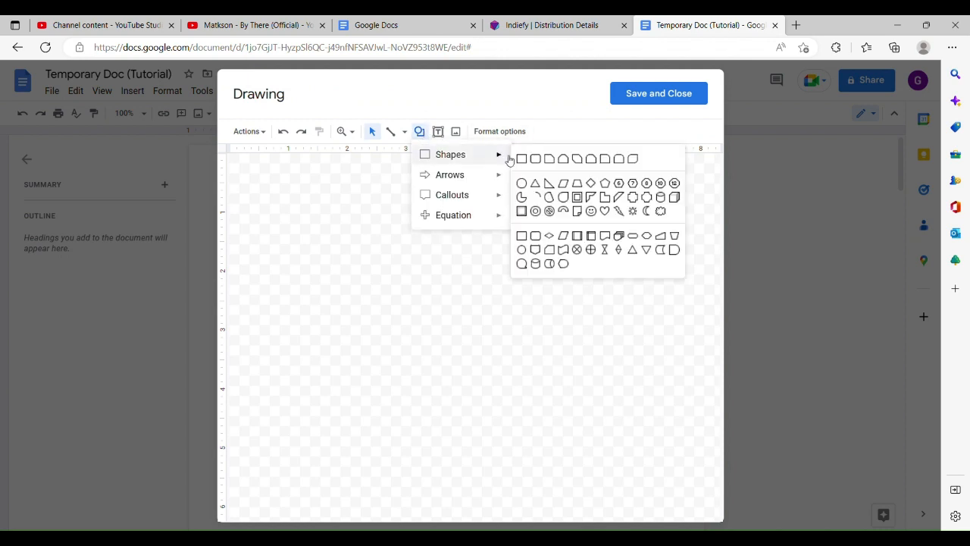
left_click(521, 158)
left_click_drag(349, 199, 565, 314)
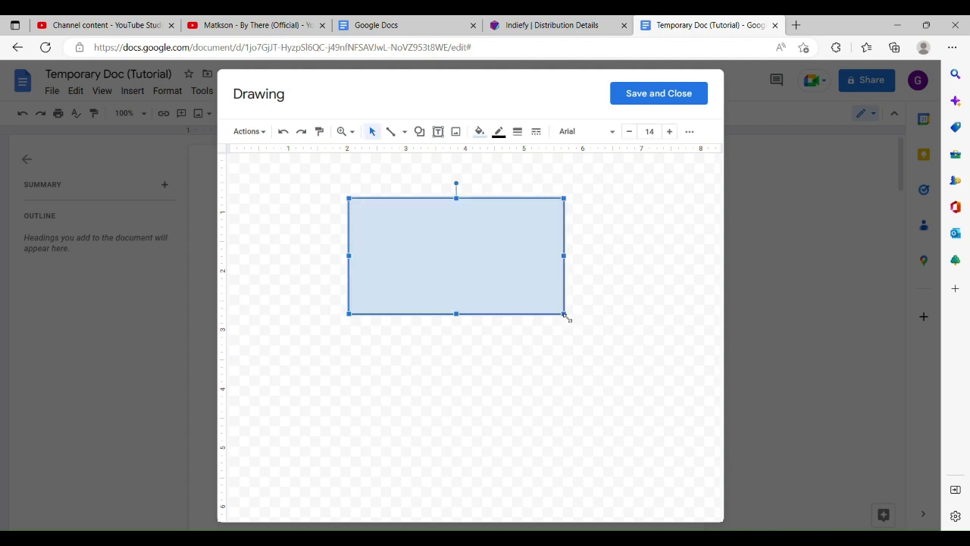
Fill the rectangle with grey and save the drawing into the document
left_click(479, 132)
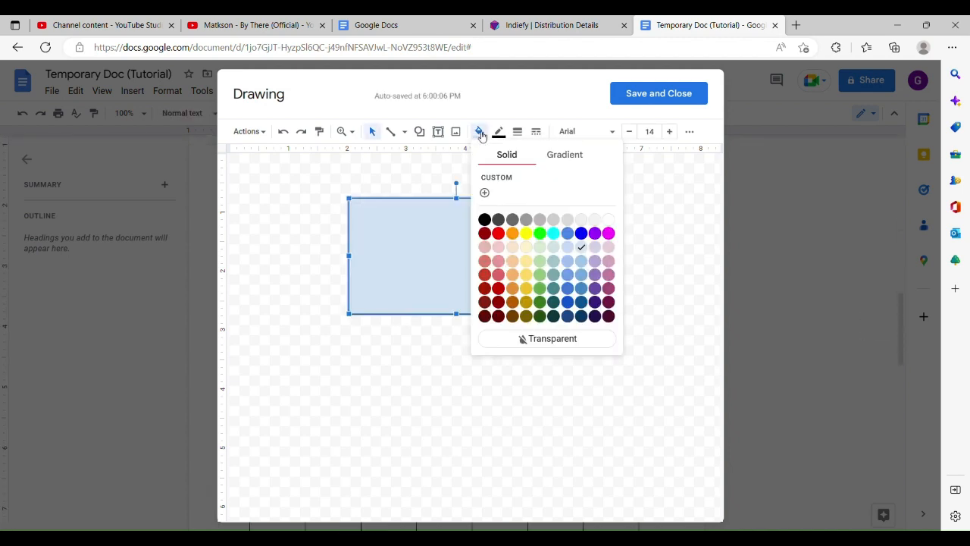
left_click(531, 220)
left_click(633, 102)
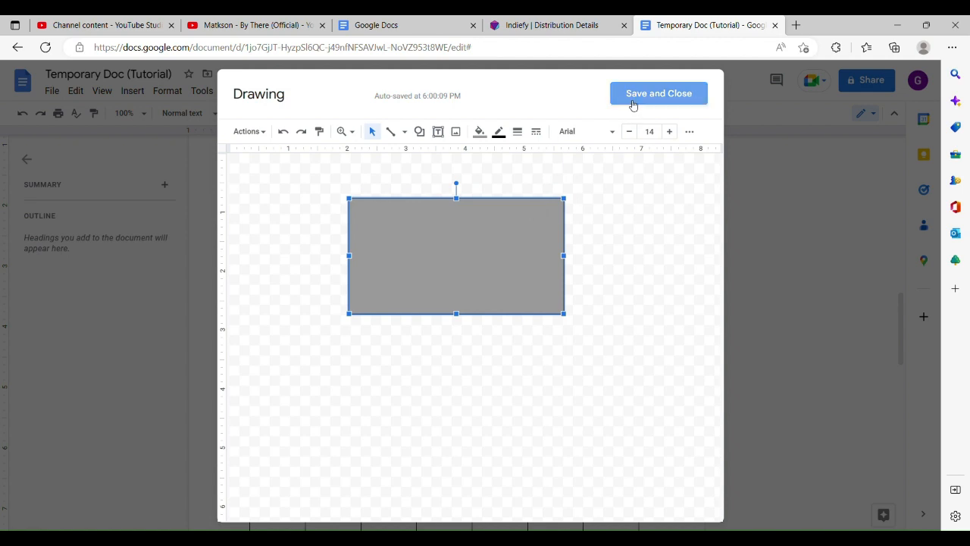
scroll(605, 251, "up", 6)
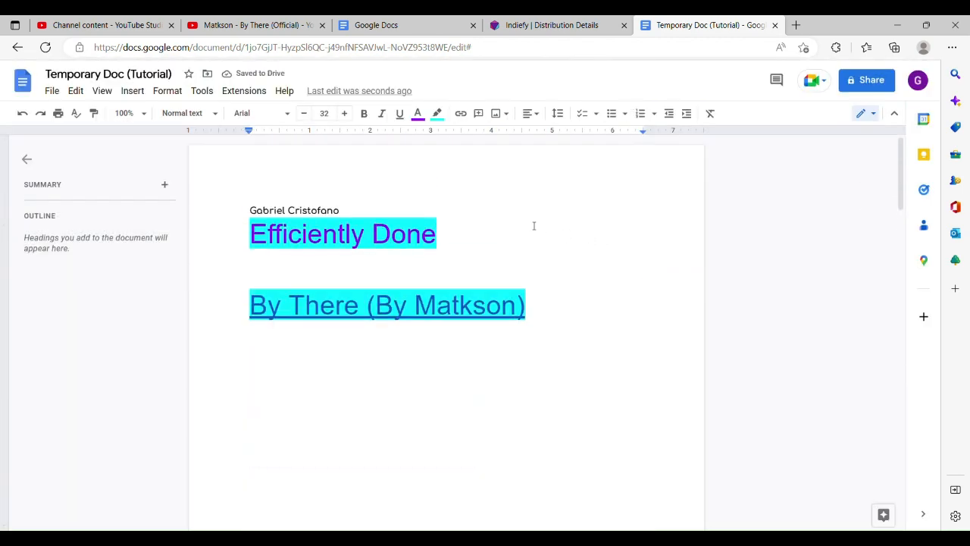
Insert a horizontal line below the grey rectangle drawing
left_click(132, 90)
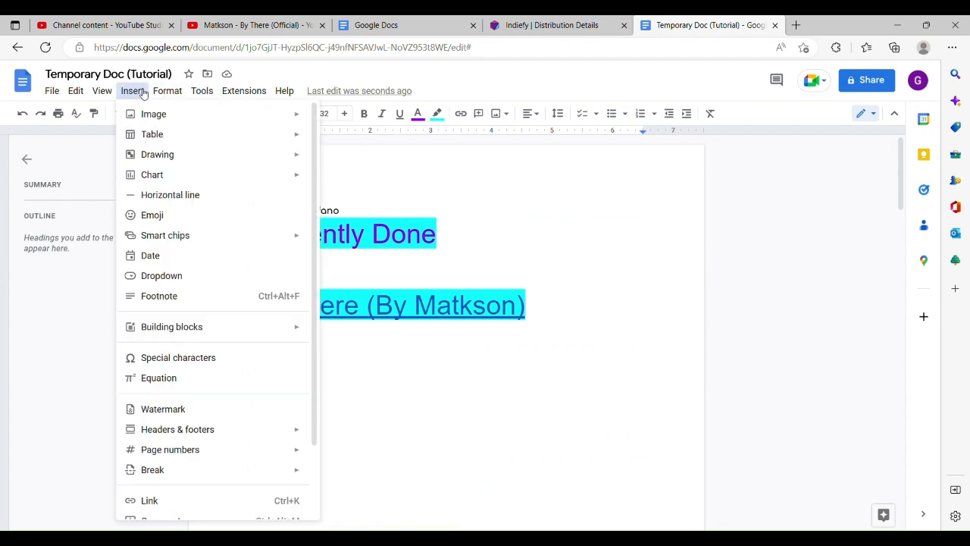
mouse_move(152, 160)
mouse_move(156, 178)
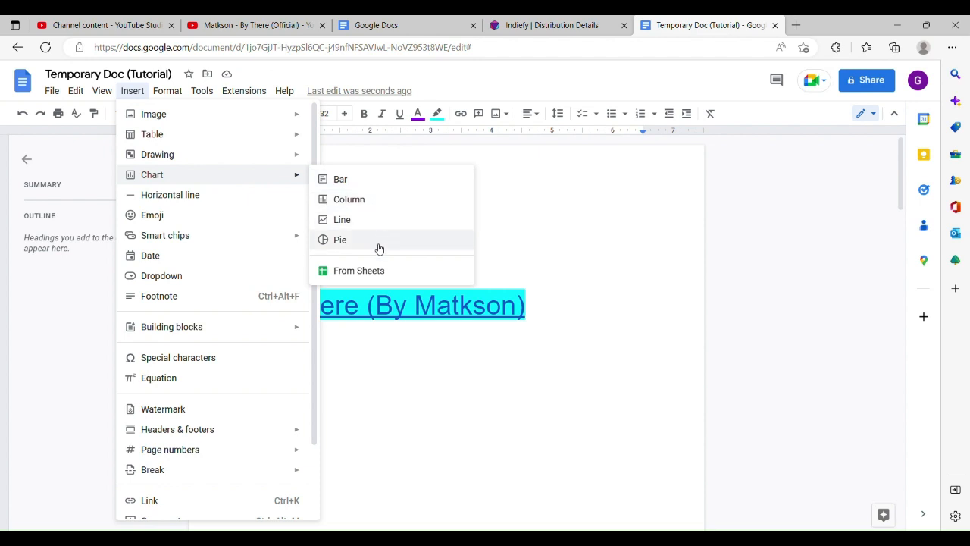
left_click(245, 196)
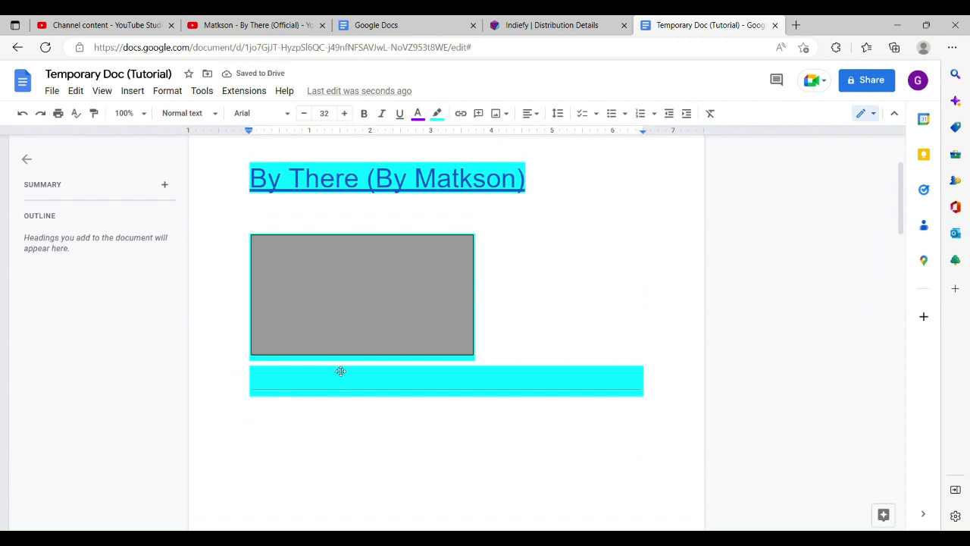
scroll(383, 399, "up", 2)
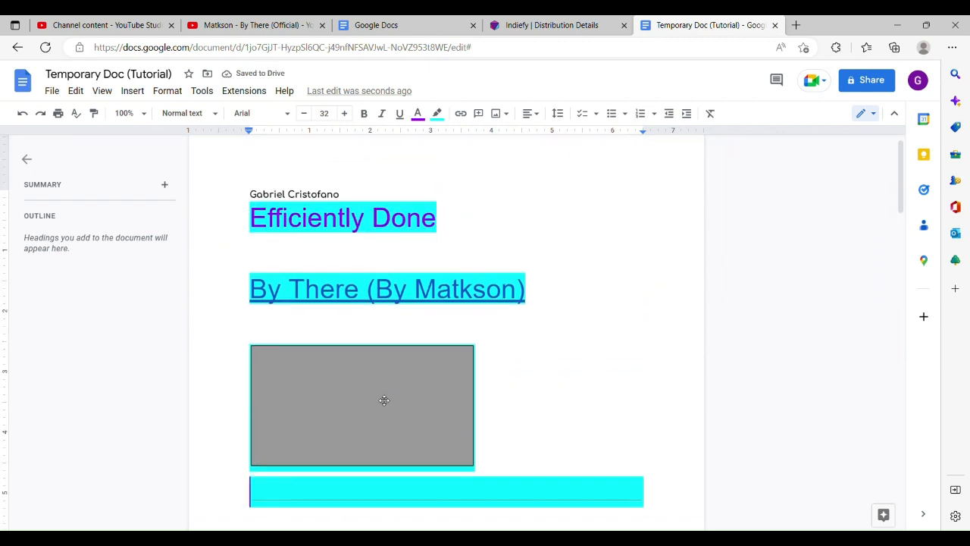
Insert the grinning smiley emoji on the line below the grey drawing
left_click(137, 91)
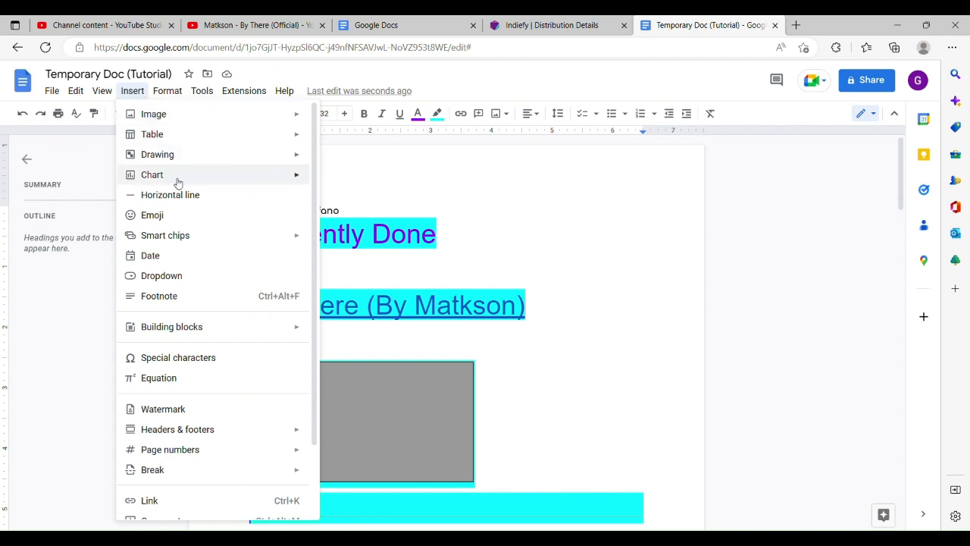
left_click(179, 215)
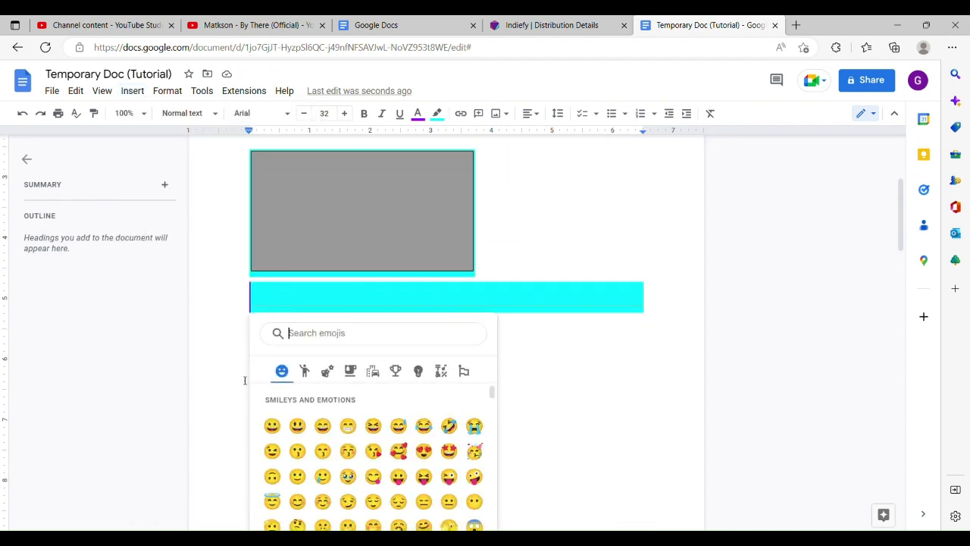
left_click(272, 428)
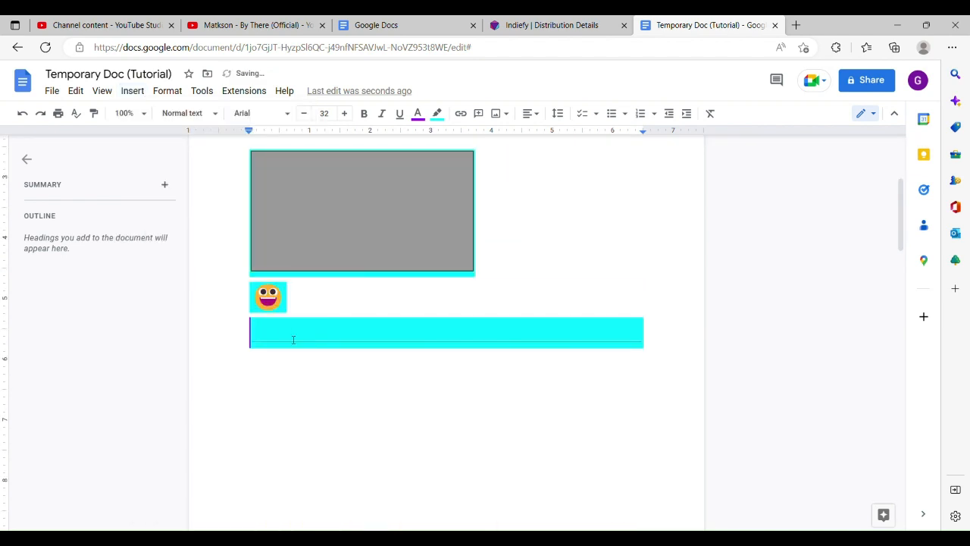
scroll(280, 310, "up", 1)
scroll(280, 311, "up", 2)
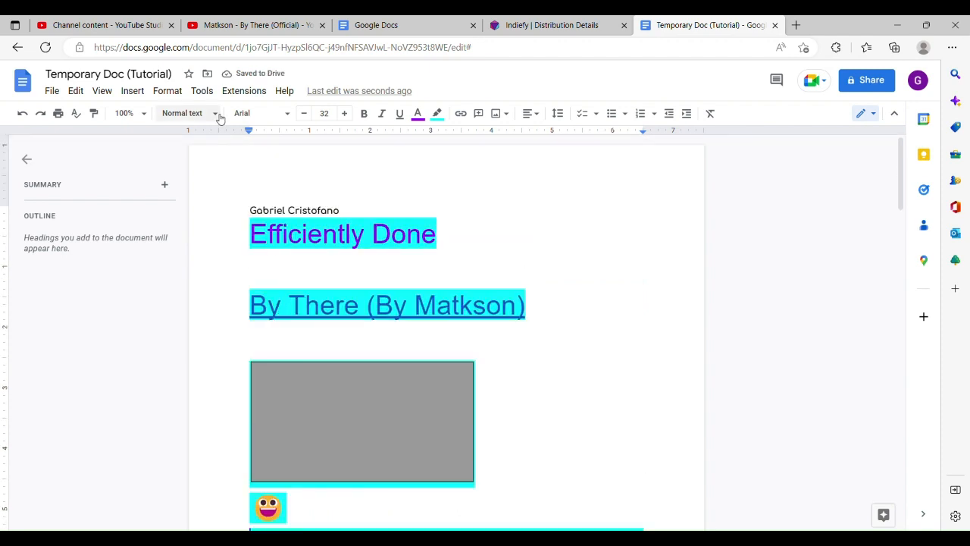
Browse the Insert menu's submenus, then close the menu
left_click(132, 92)
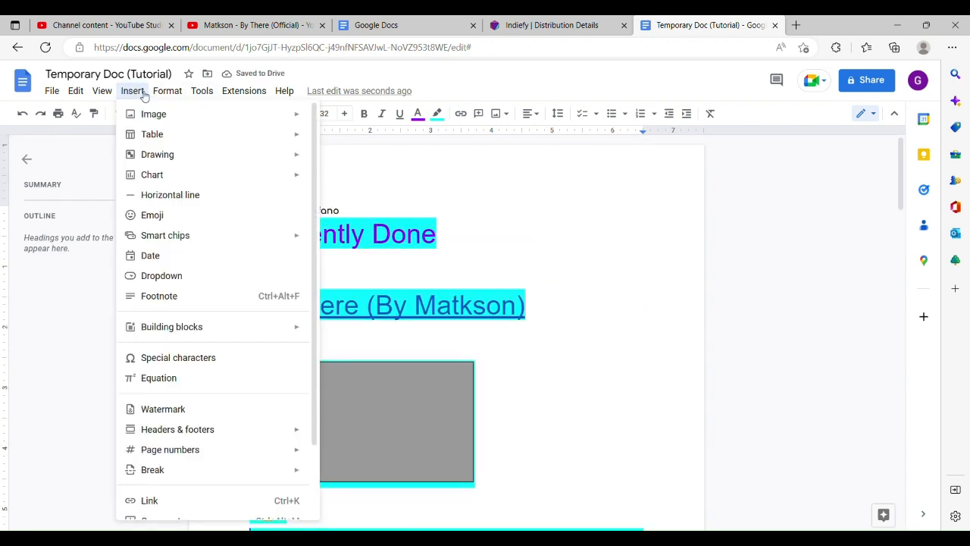
mouse_move(206, 235)
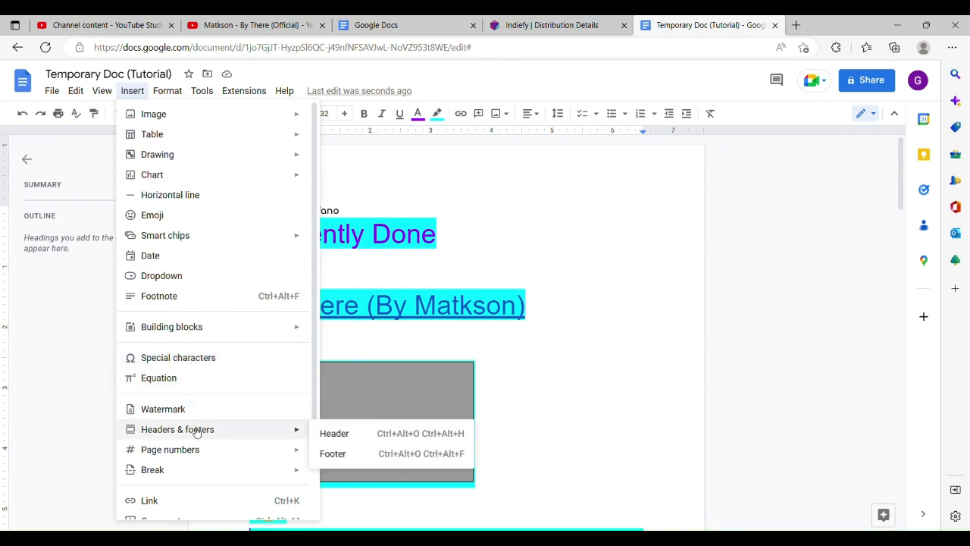
mouse_move(194, 447)
scroll(194, 448, "down", 1)
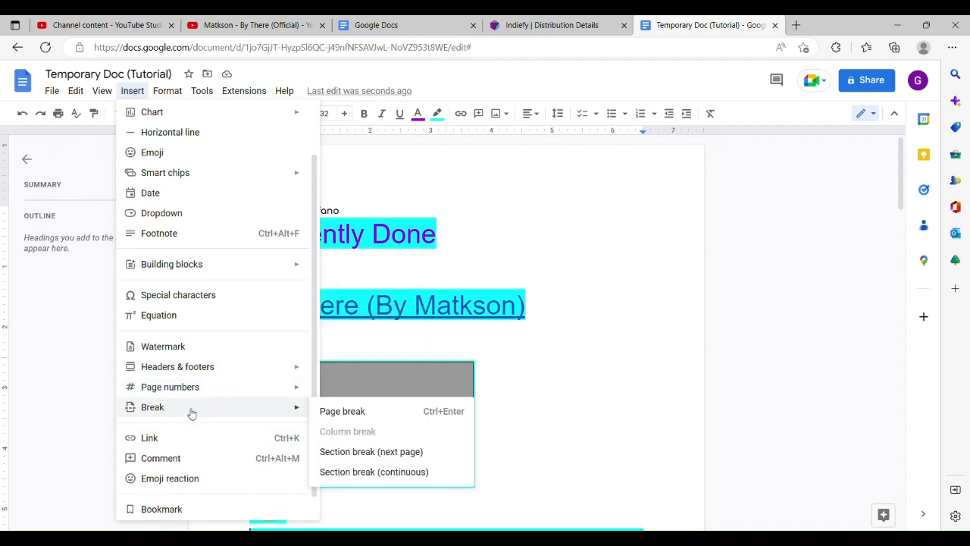
scroll(175, 477, "down", 1)
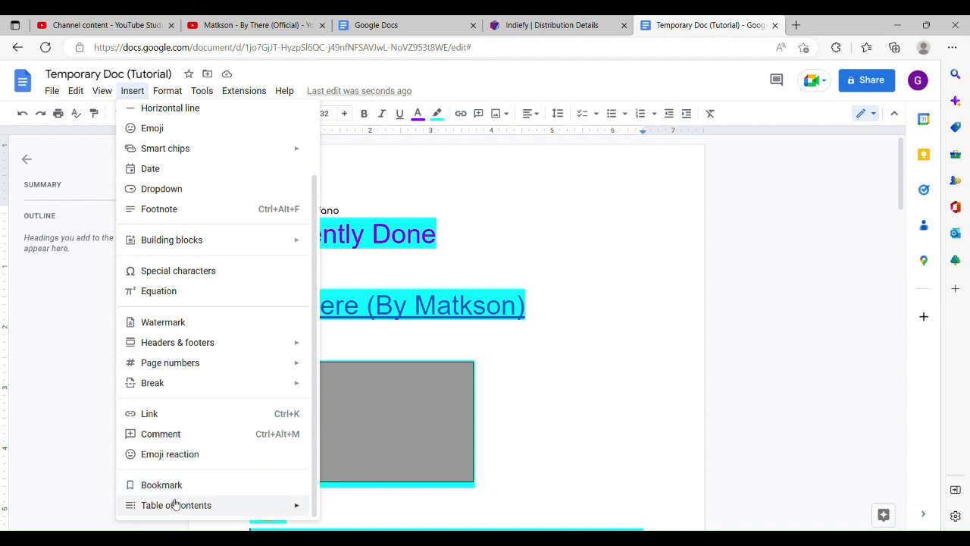
mouse_move(175, 508)
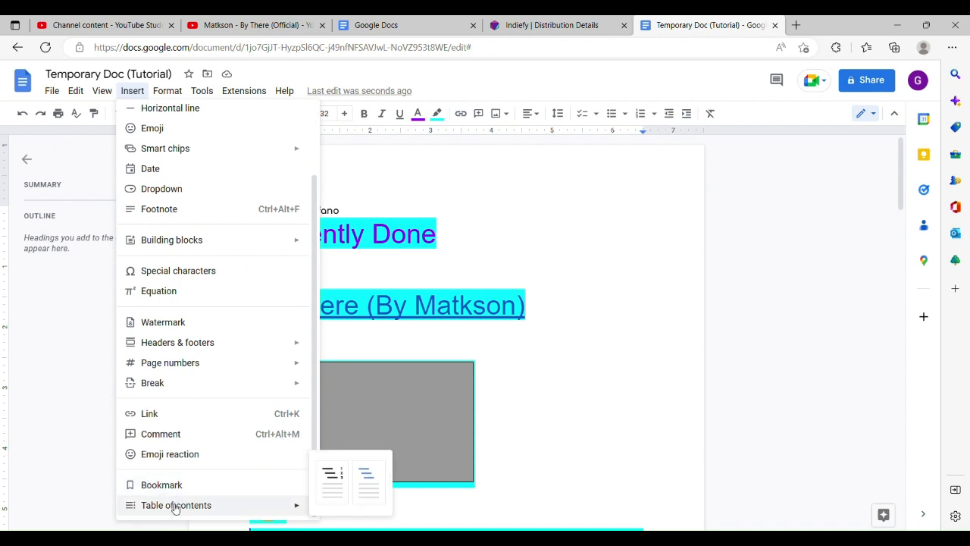
scroll(176, 508, "up", 3)
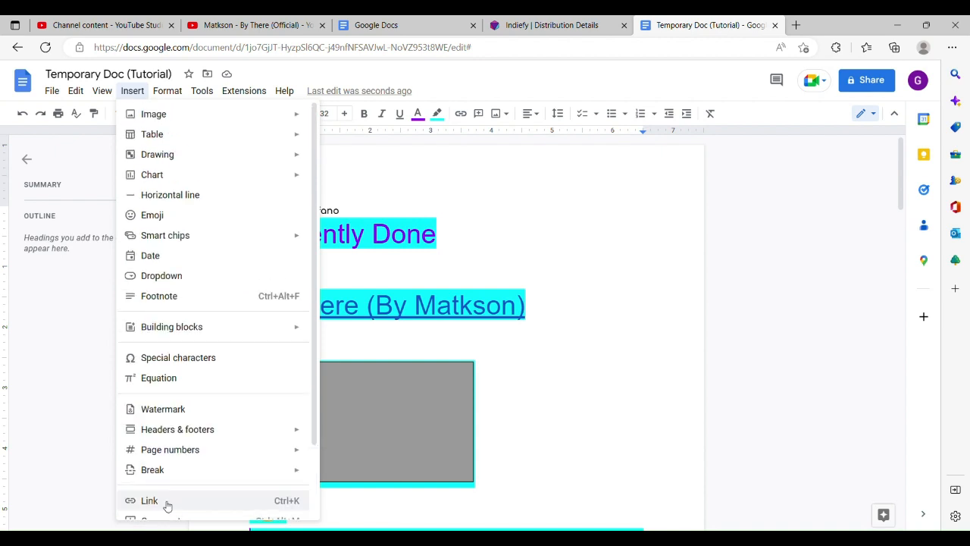
left_click(167, 92)
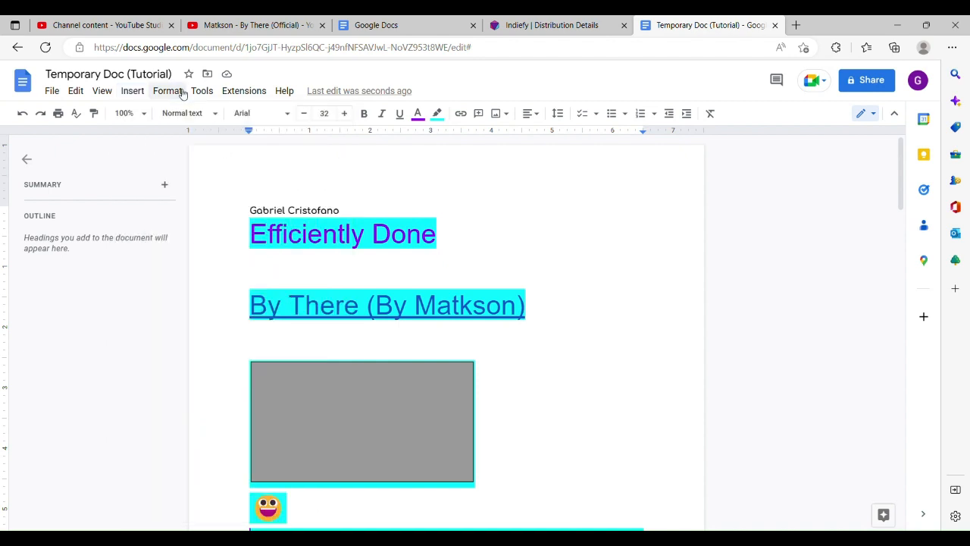
left_click(166, 91)
mouse_move(184, 114)
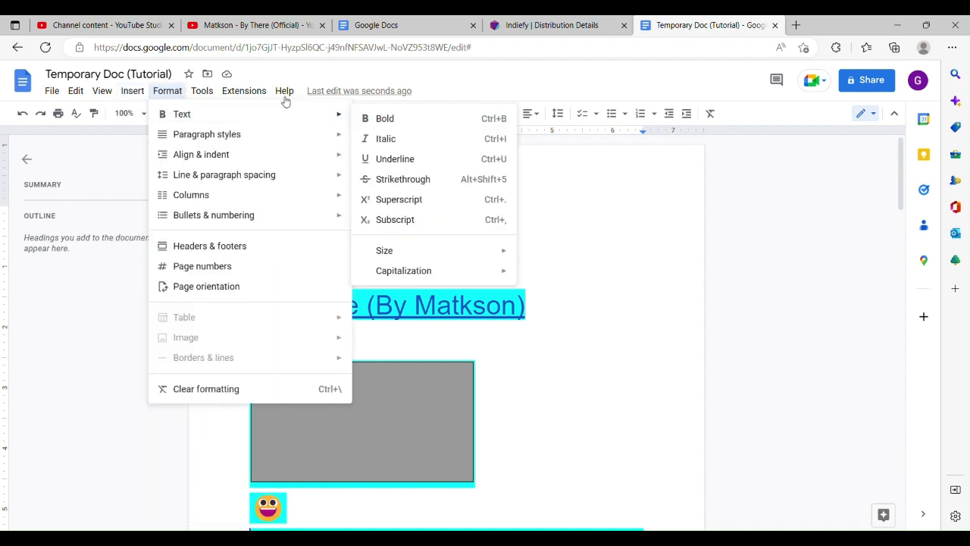
mouse_move(207, 92)
mouse_move(215, 113)
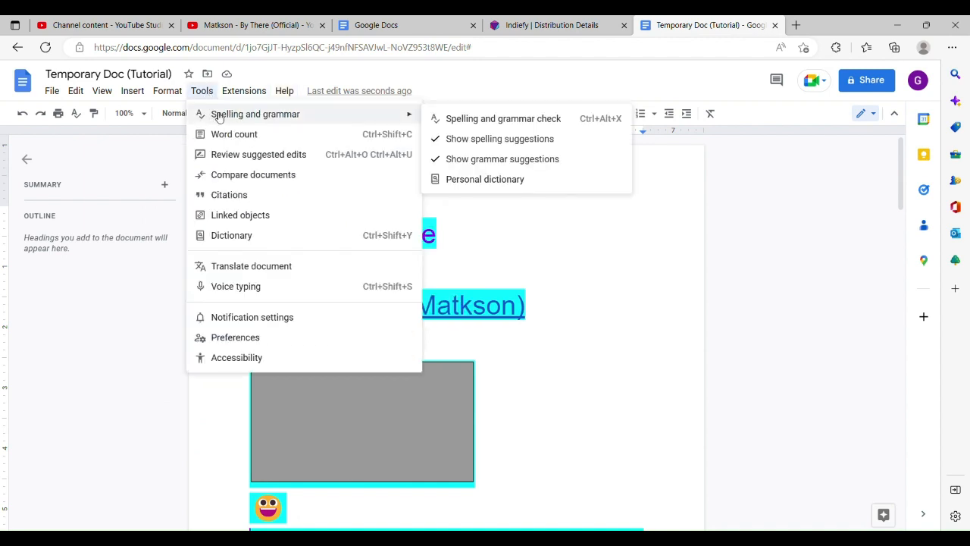
mouse_move(168, 91)
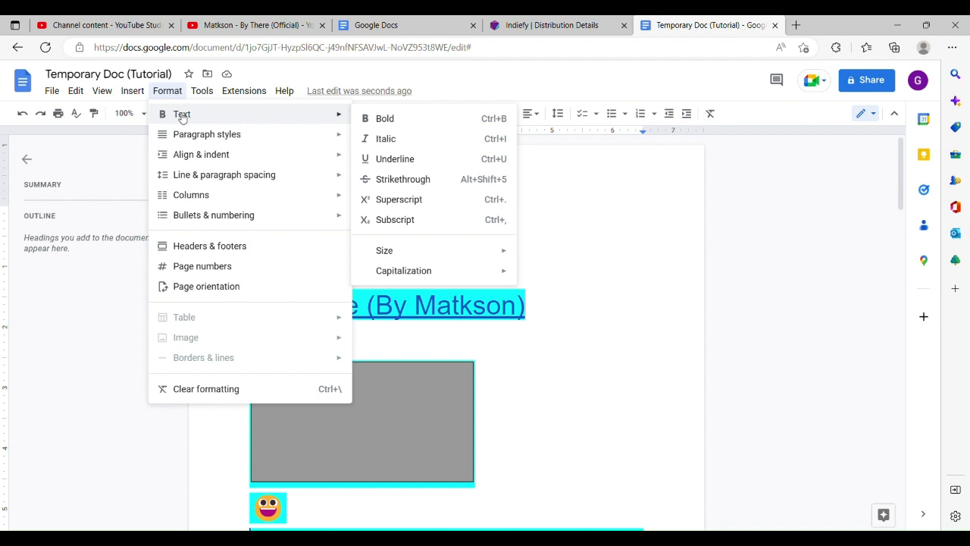
mouse_move(182, 136)
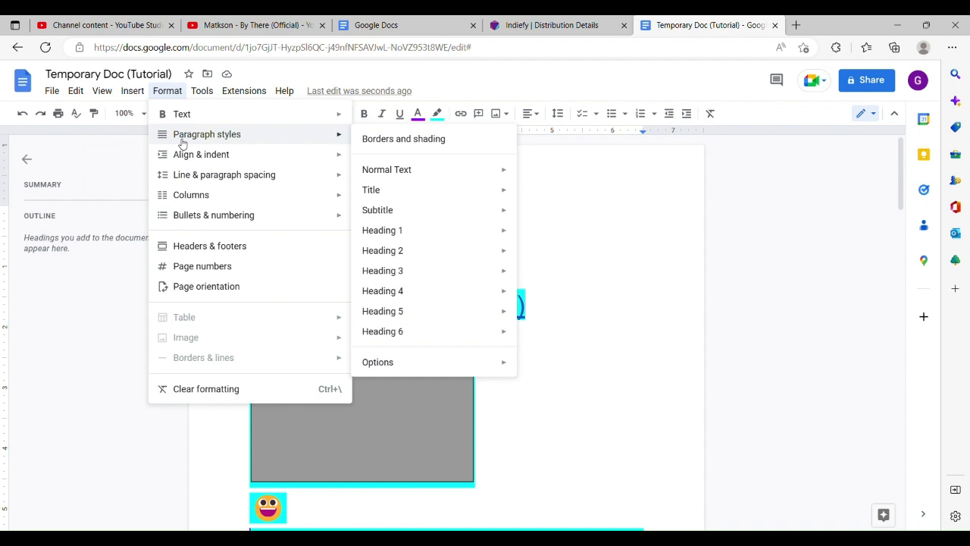
mouse_move(188, 156)
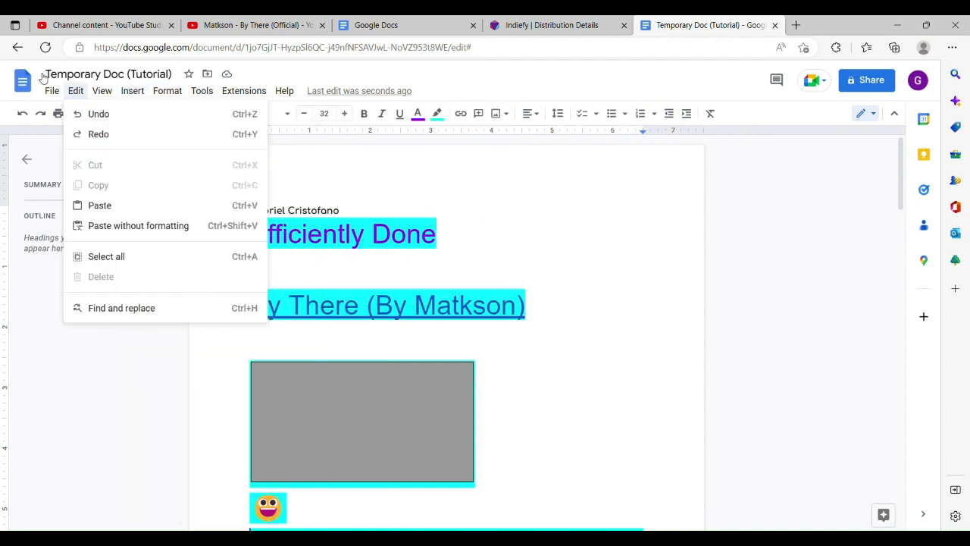
Place the cursor before the author's name, look over the Format menu, then show the Tools menu
left_click_drag(44, 76, 177, 76)
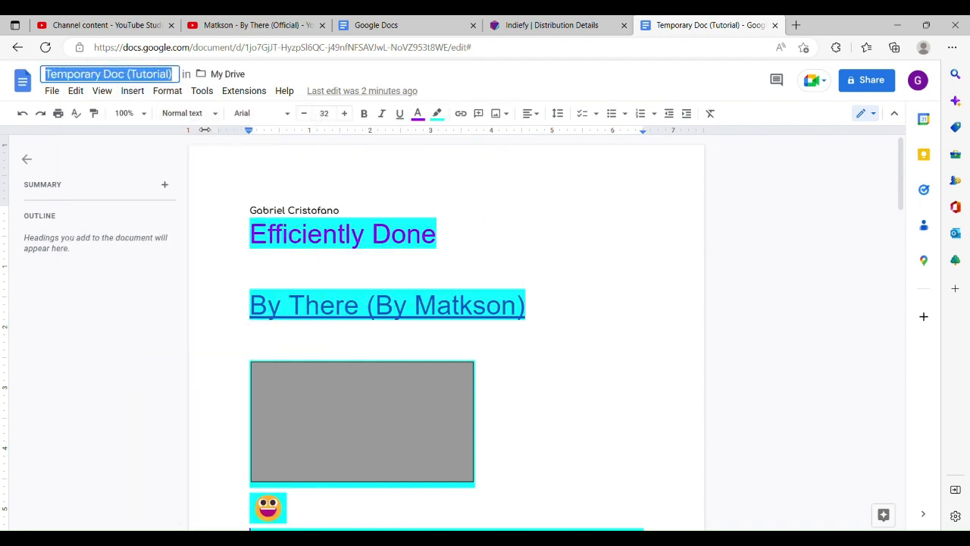
left_click(204, 148)
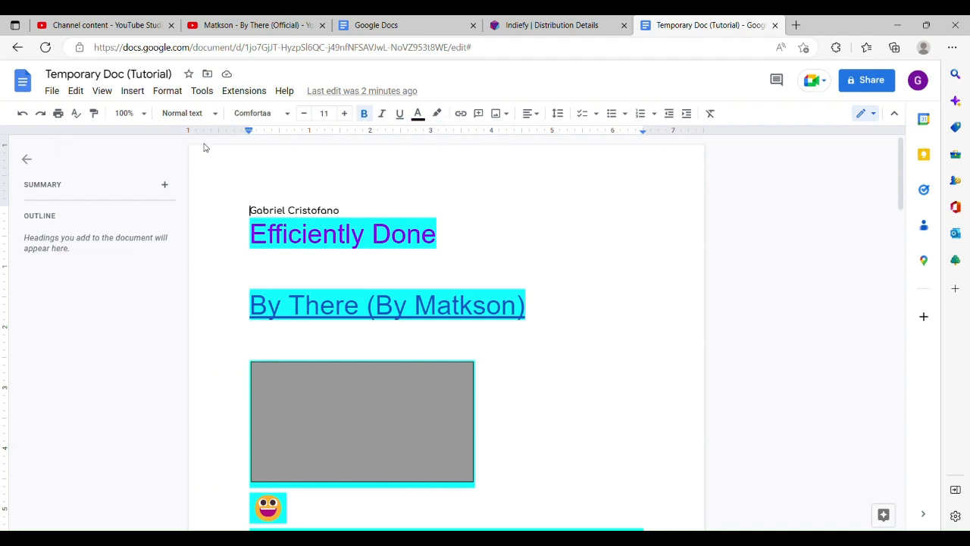
left_click(165, 91)
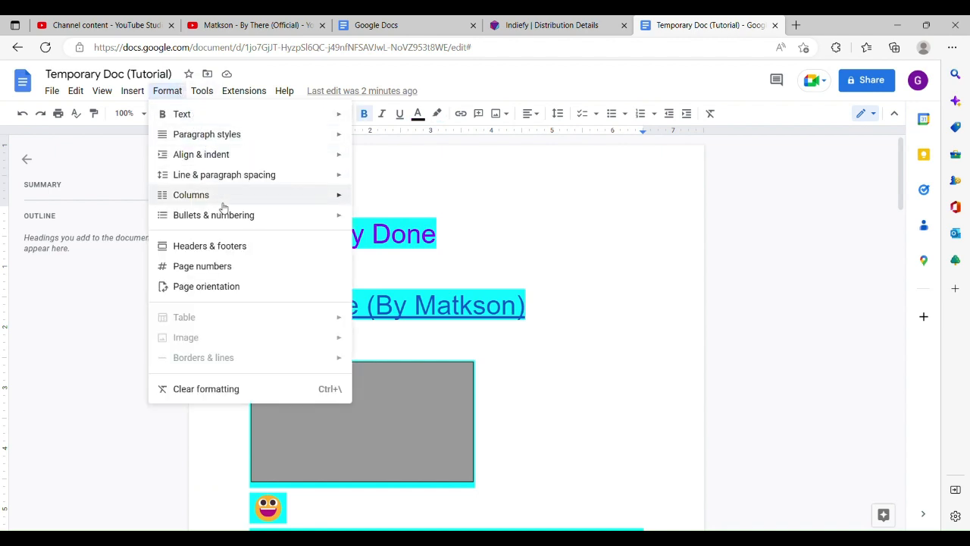
mouse_move(223, 184)
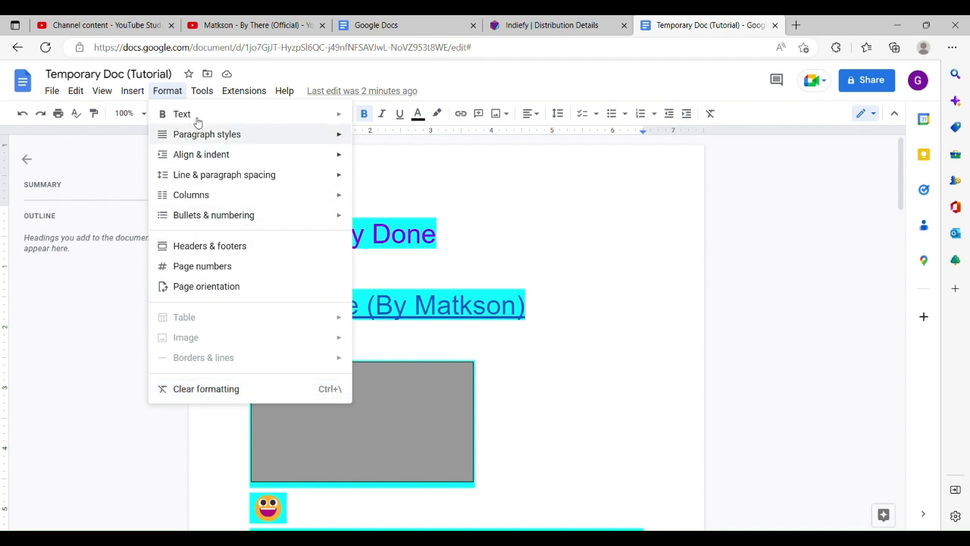
left_click(203, 92)
left_click(203, 92)
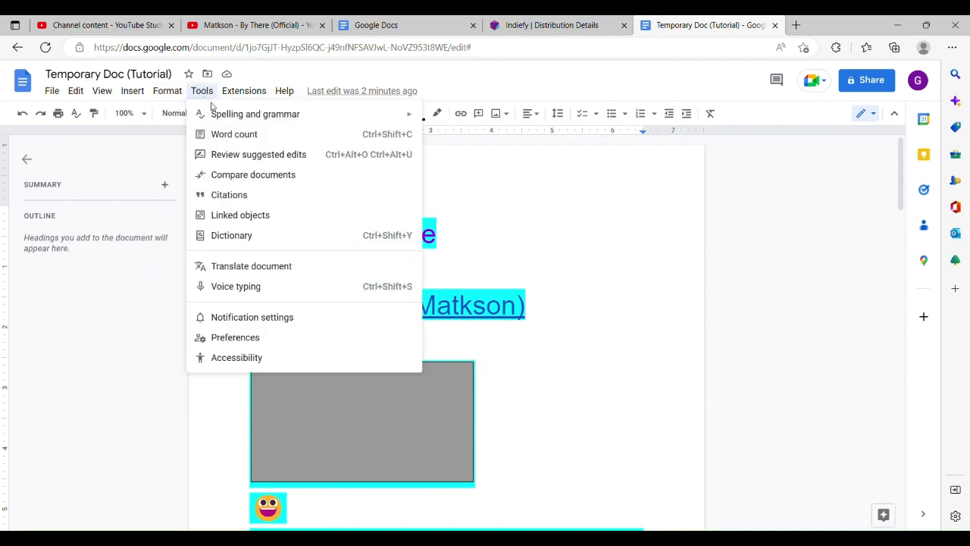
Dismiss the Tools menu by selecting the grey rectangle drawing
mouse_move(221, 115)
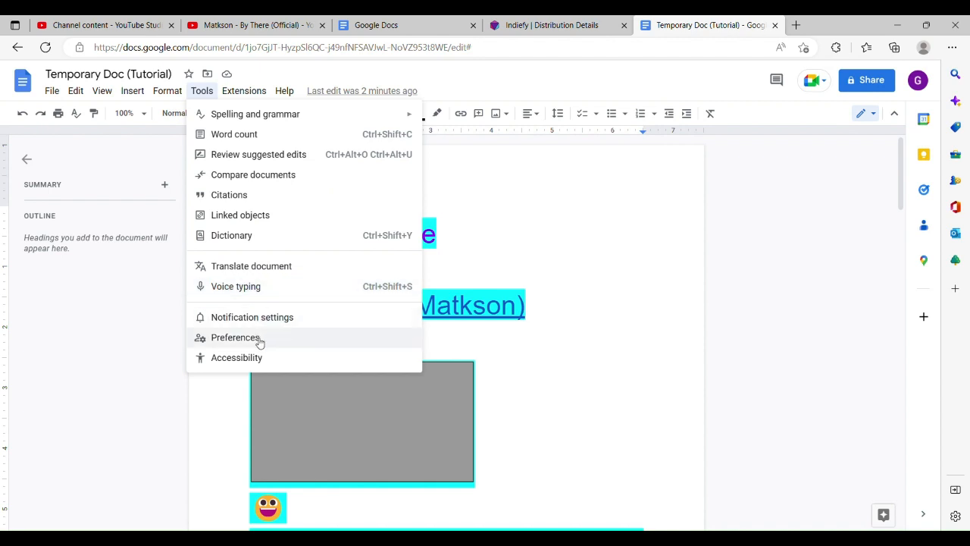
left_click(272, 394)
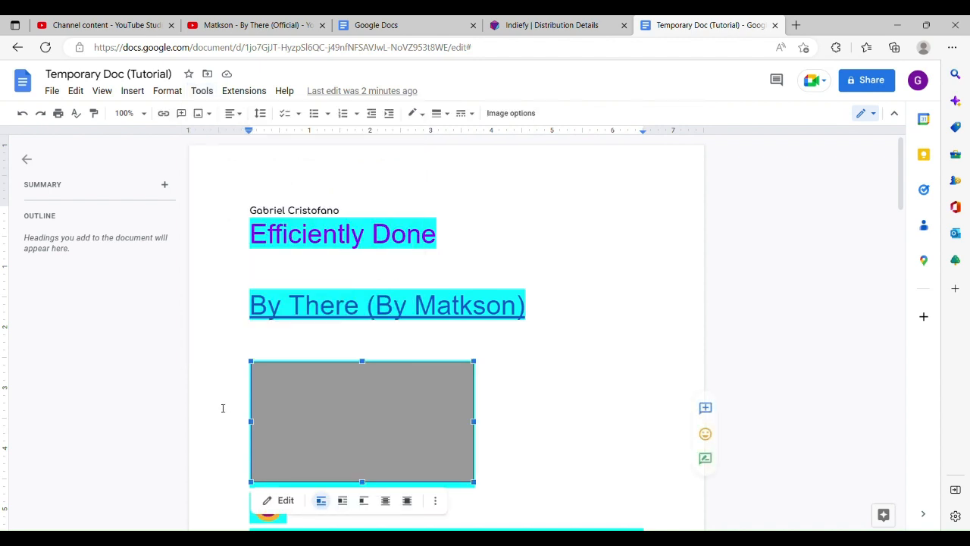
scroll(260, 336, "down", 8)
scroll(260, 343, "up", 10)
Glance at the song's YouTube video tab, then return to the Temporary Doc tab
key("ctrl+2")
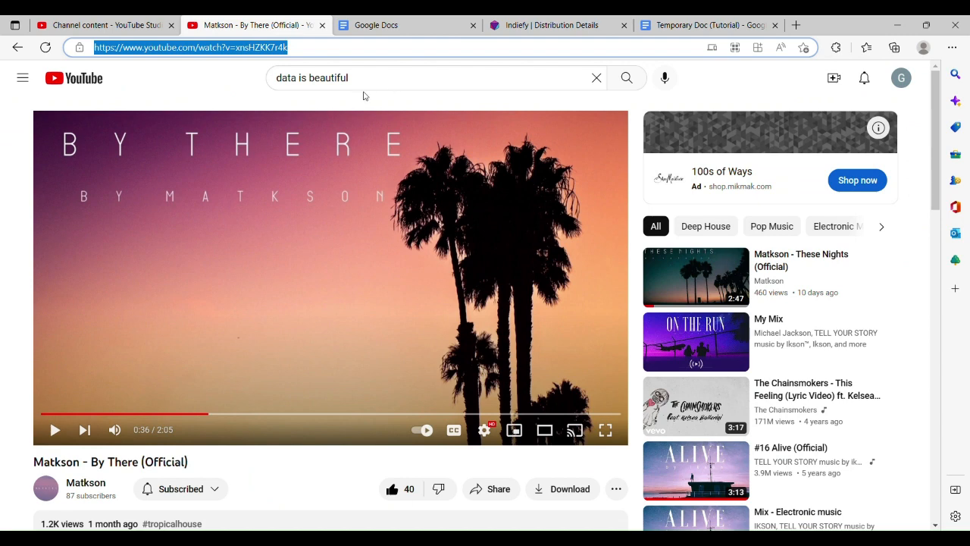
left_click(420, 22)
left_click(702, 23)
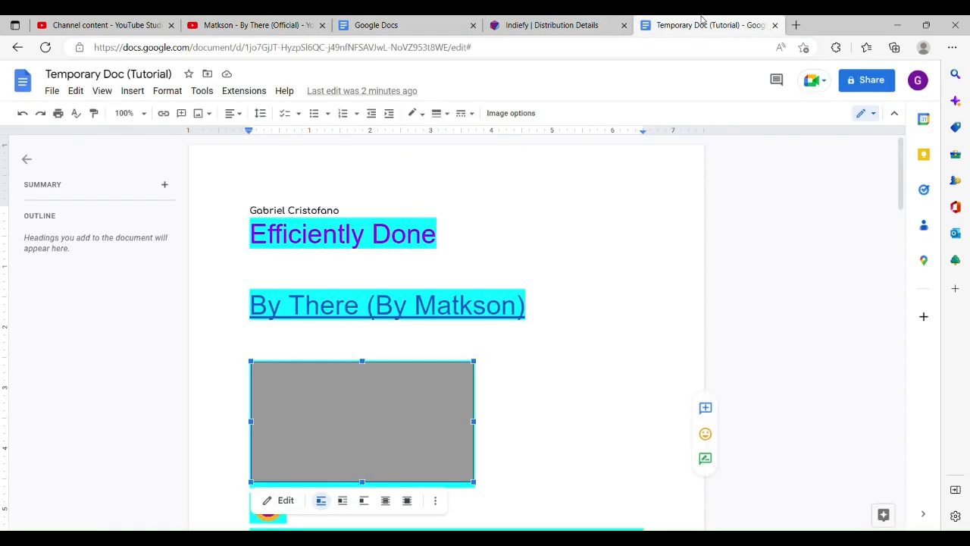